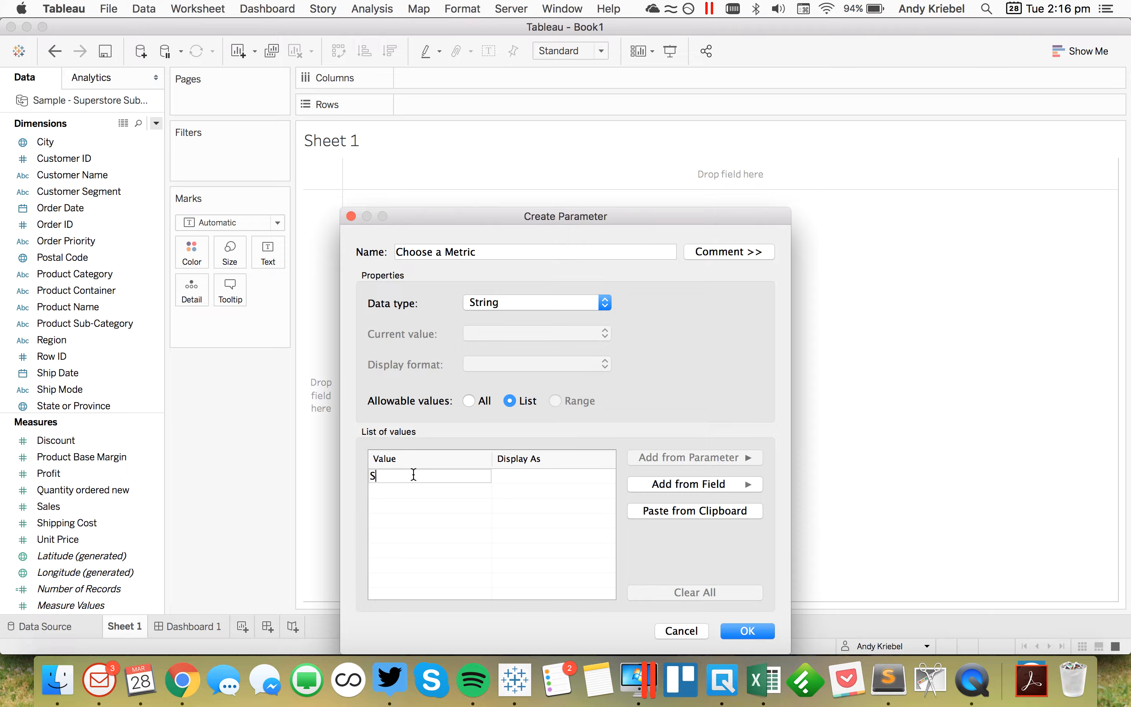
Add Sales, Profit and Discount to the list of values of the Choose a Metric parameter
key(BackSpace)
key(BackSpace)
text(les)
key(Return)
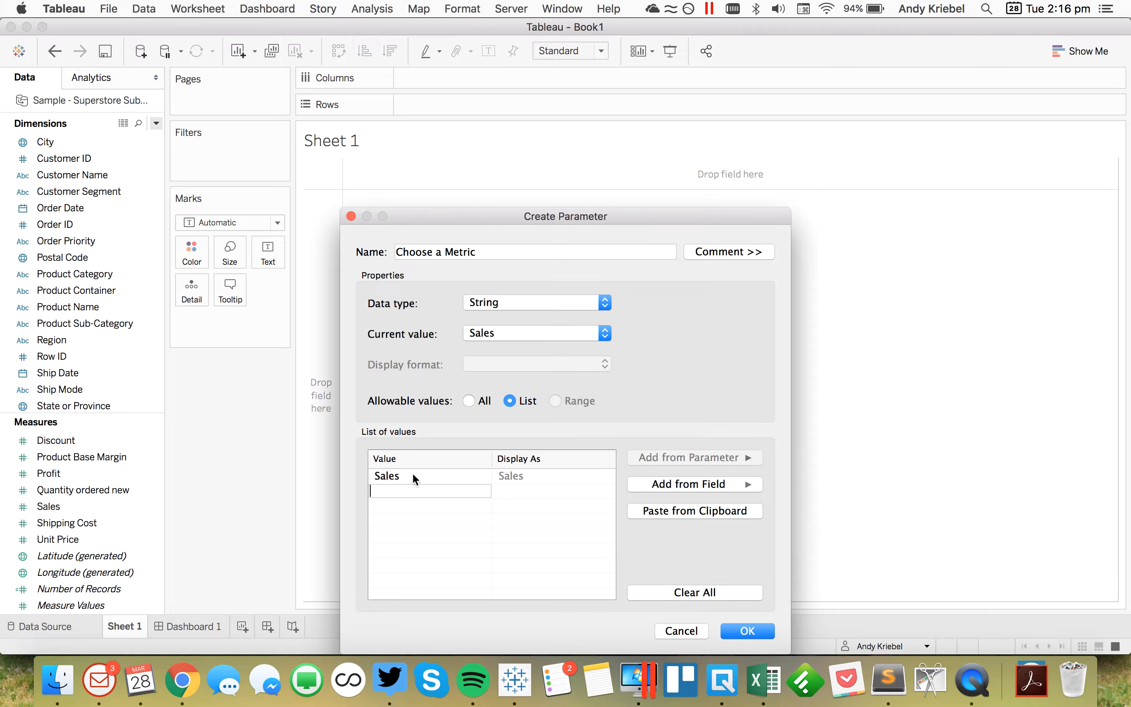
text(Profit)
key(Return)
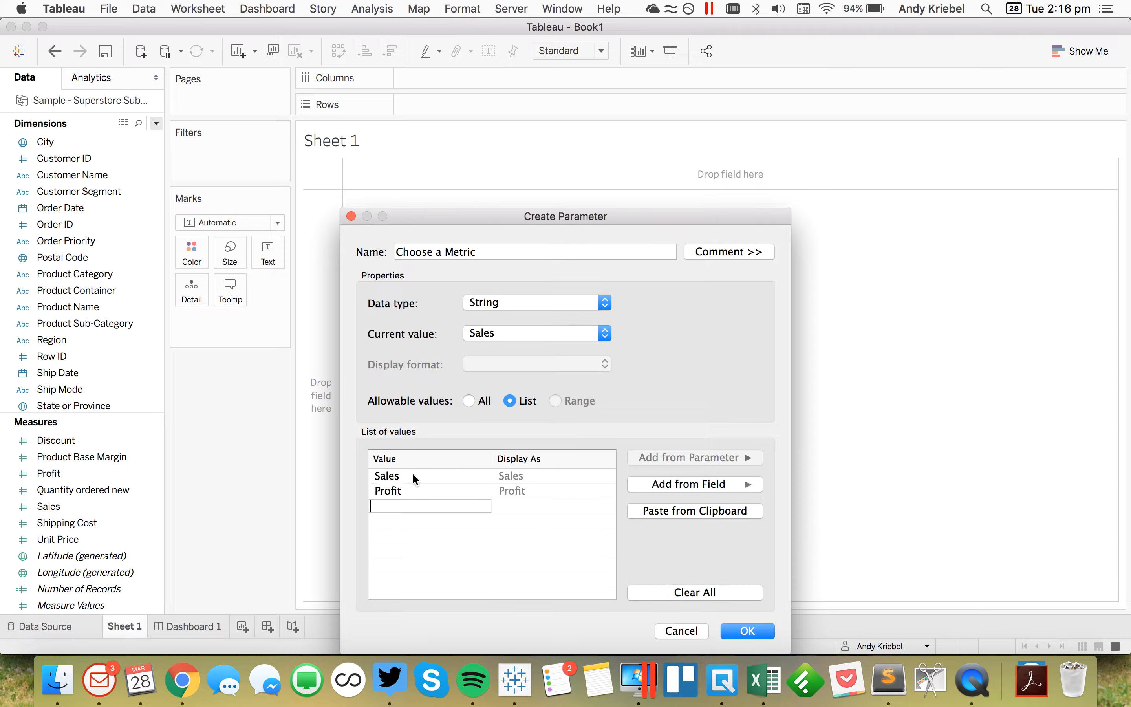
text(Discount)
key(Return)
Add Profit Ratio, Unit Price and Shipping Cost to the parameter's list of values
text(Profit Ratio)
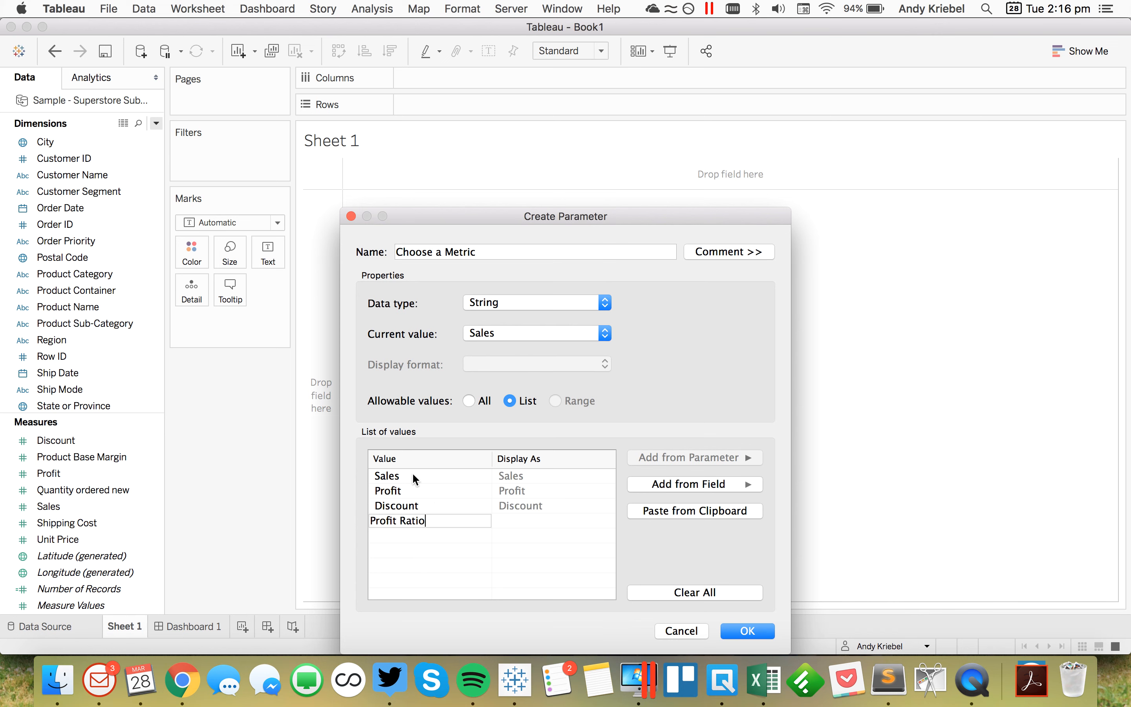
key(Return)
text(Unit Price)
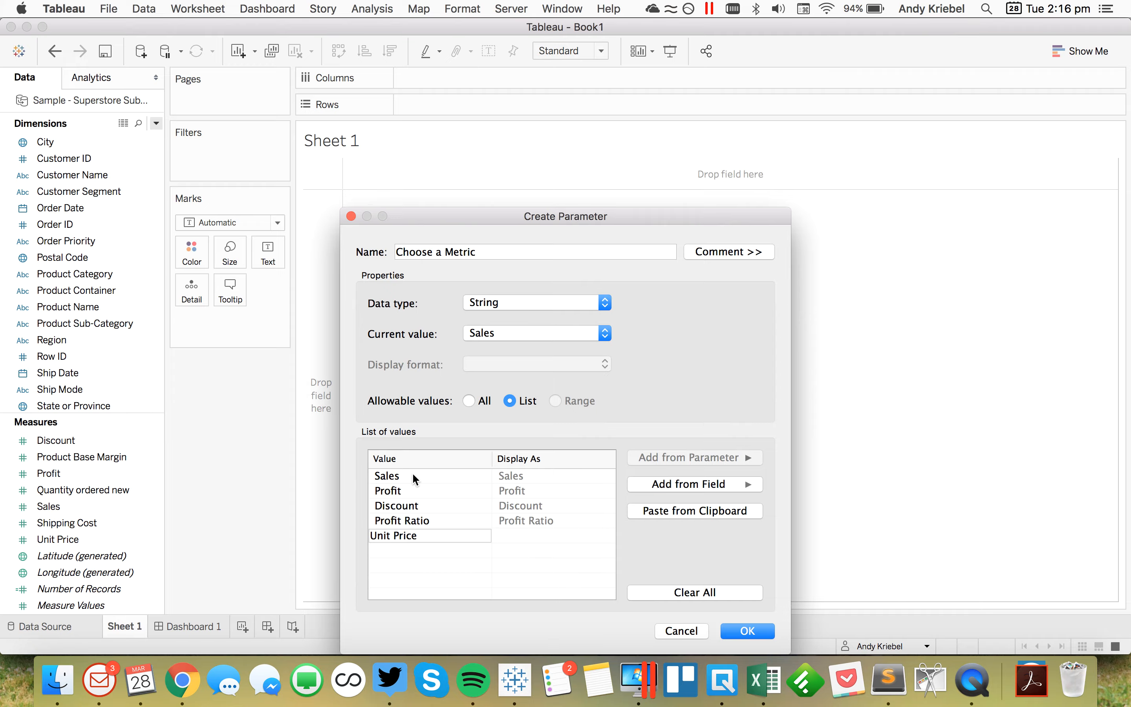
key(Return)
text(Shi)
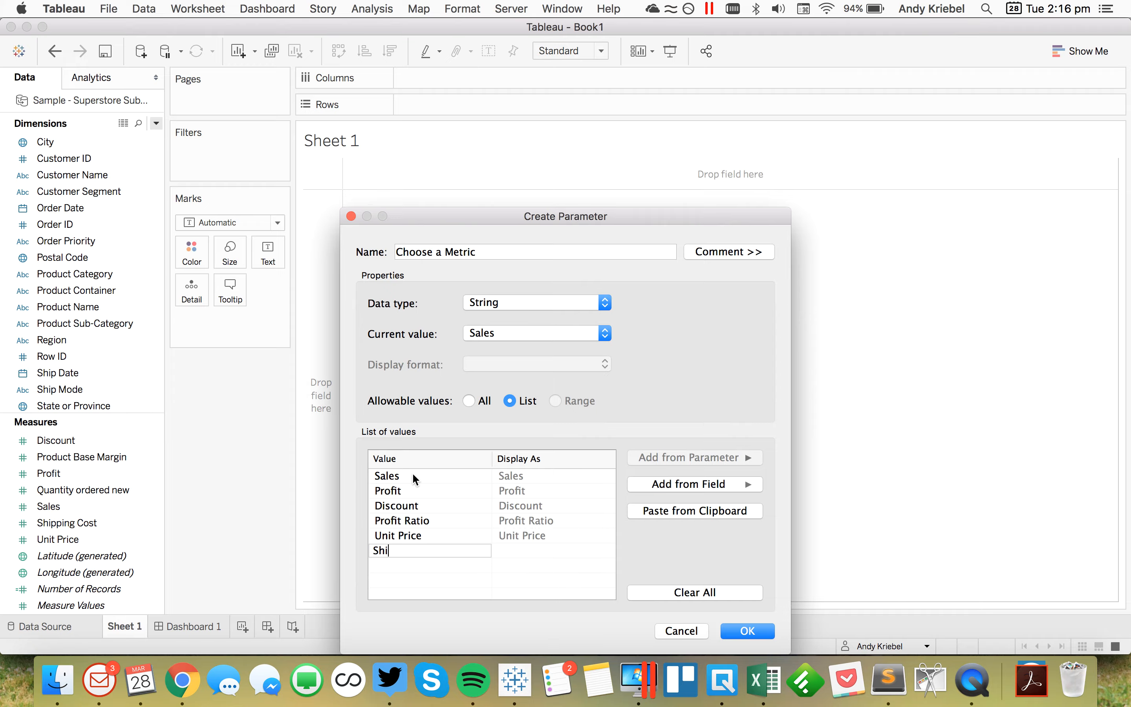
text(pping Cost)
key(Return)
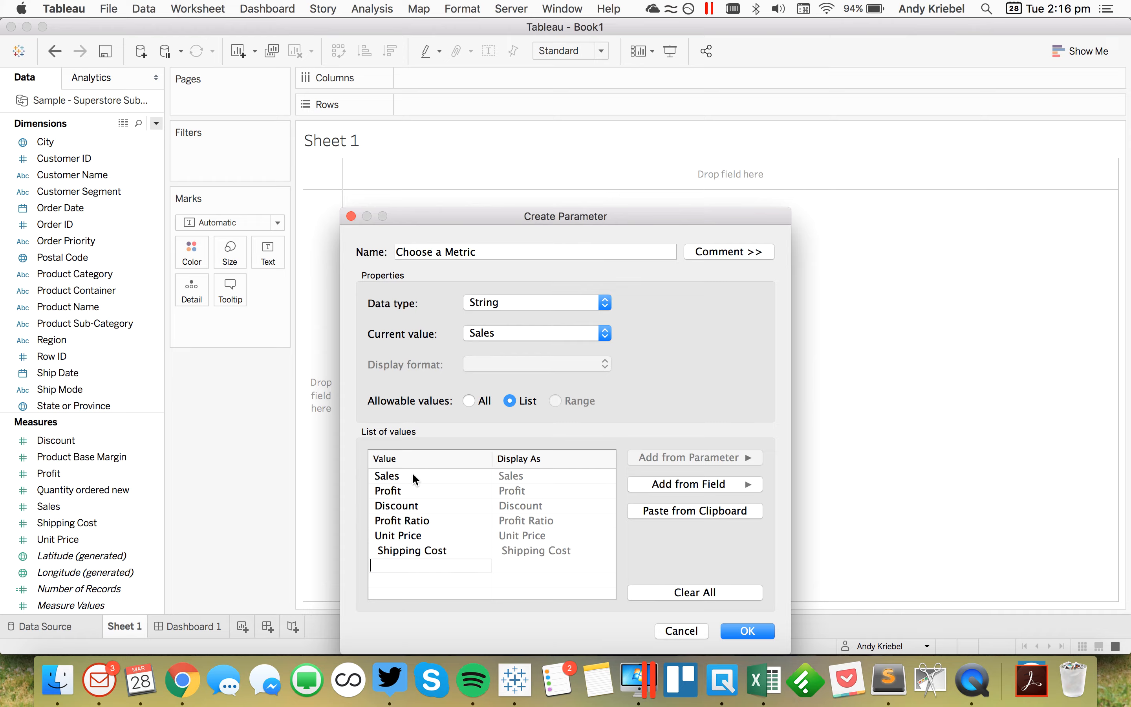
Remove the leading space from the Shipping Cost value and create the parameter
click(396, 547)
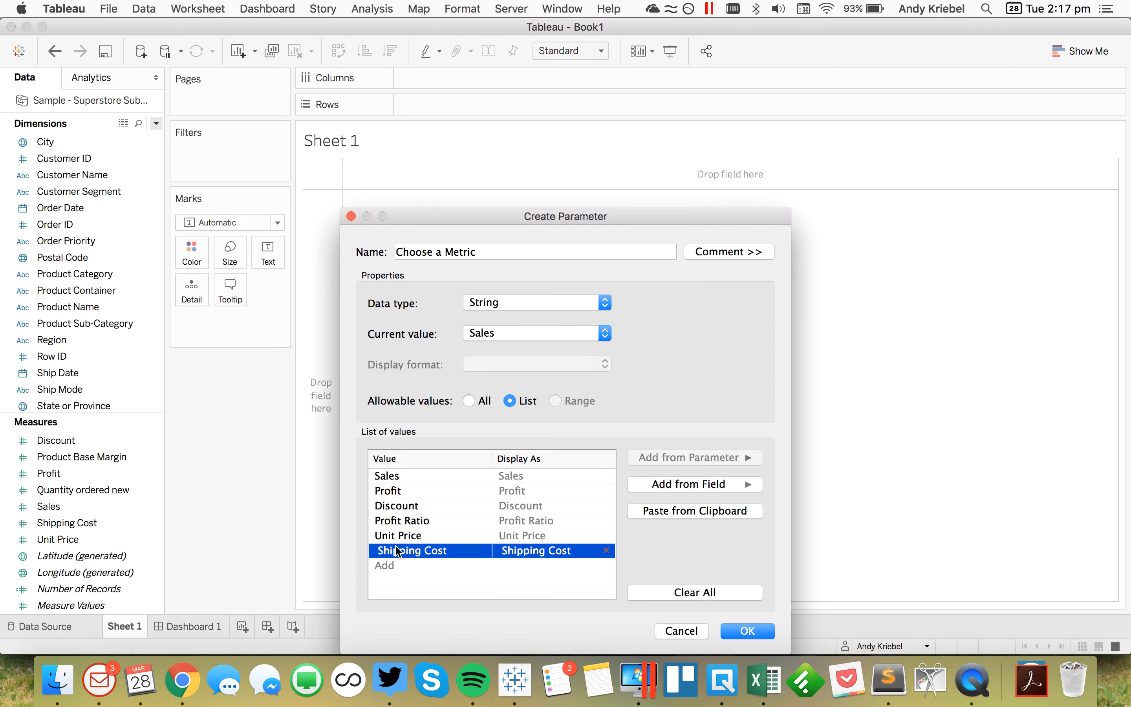
click(397, 551)
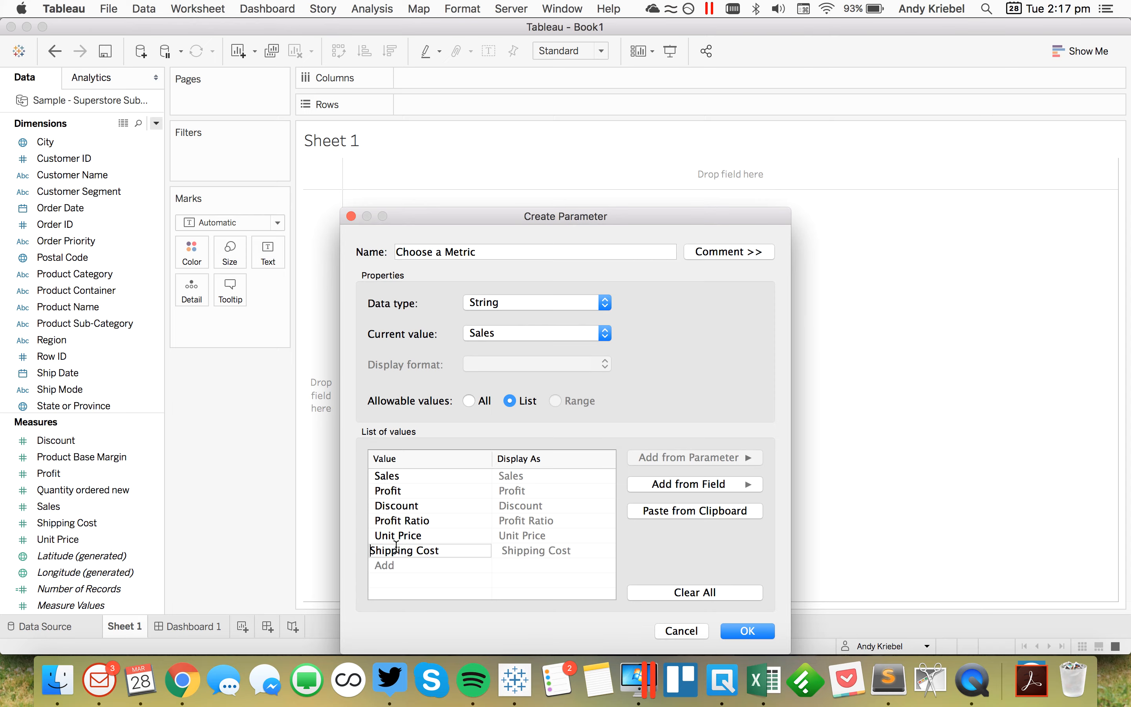
key(Escape)
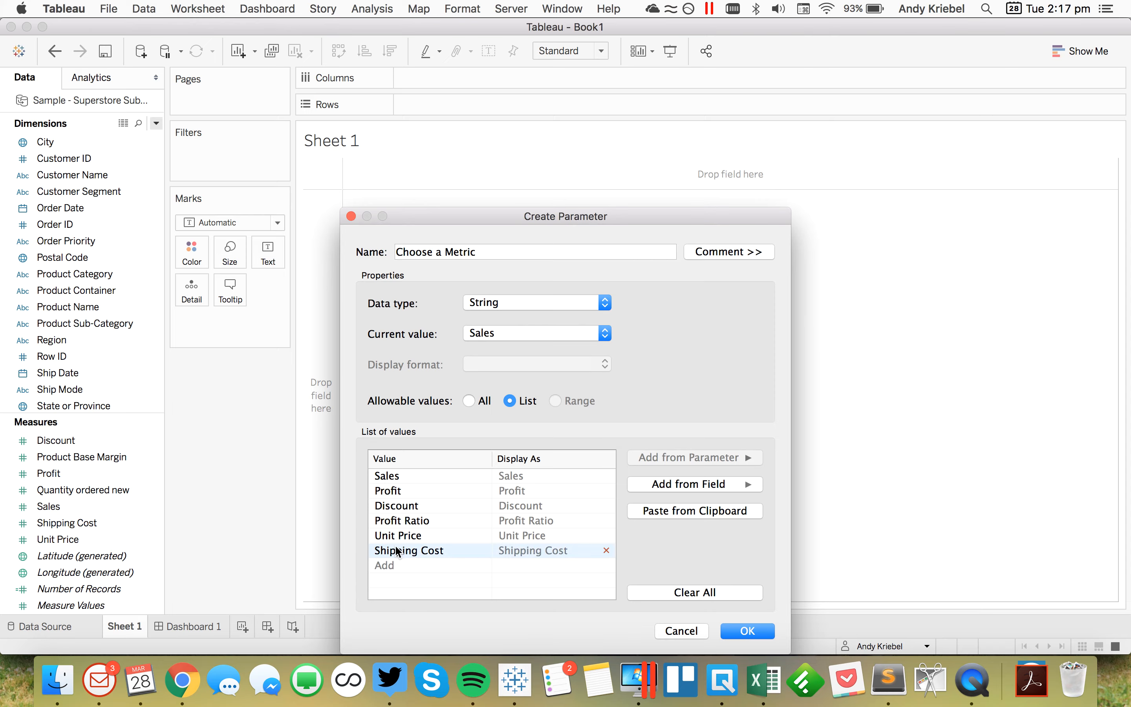
click(743, 631)
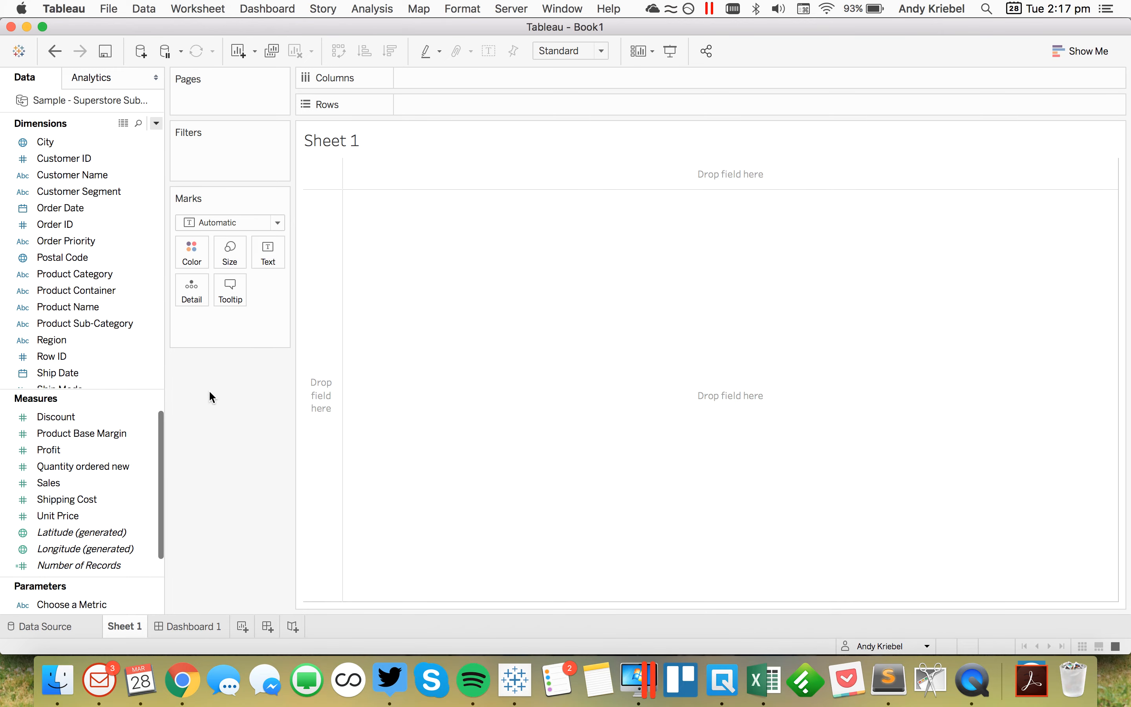
Build a bar chart with Product Sub-Category on Rows, and Region and the sum of Sales on Columns
drag(93, 322, 315, 346)
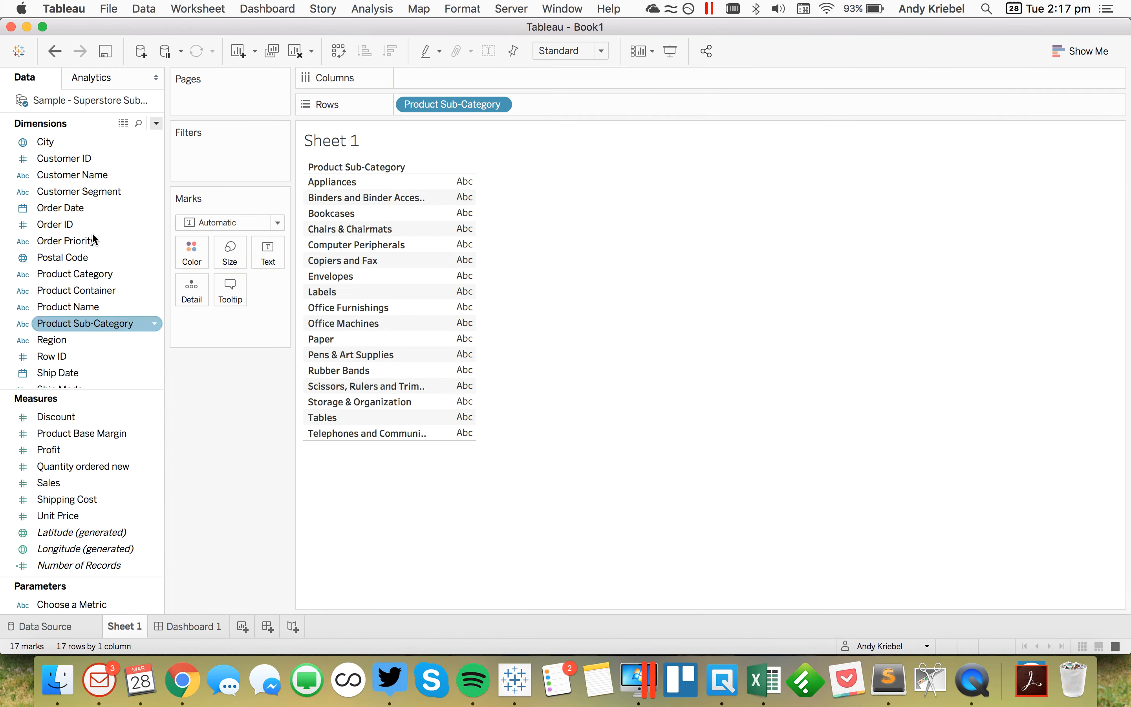
drag(79, 240, 85, 308)
drag(56, 340, 448, 77)
click(60, 489)
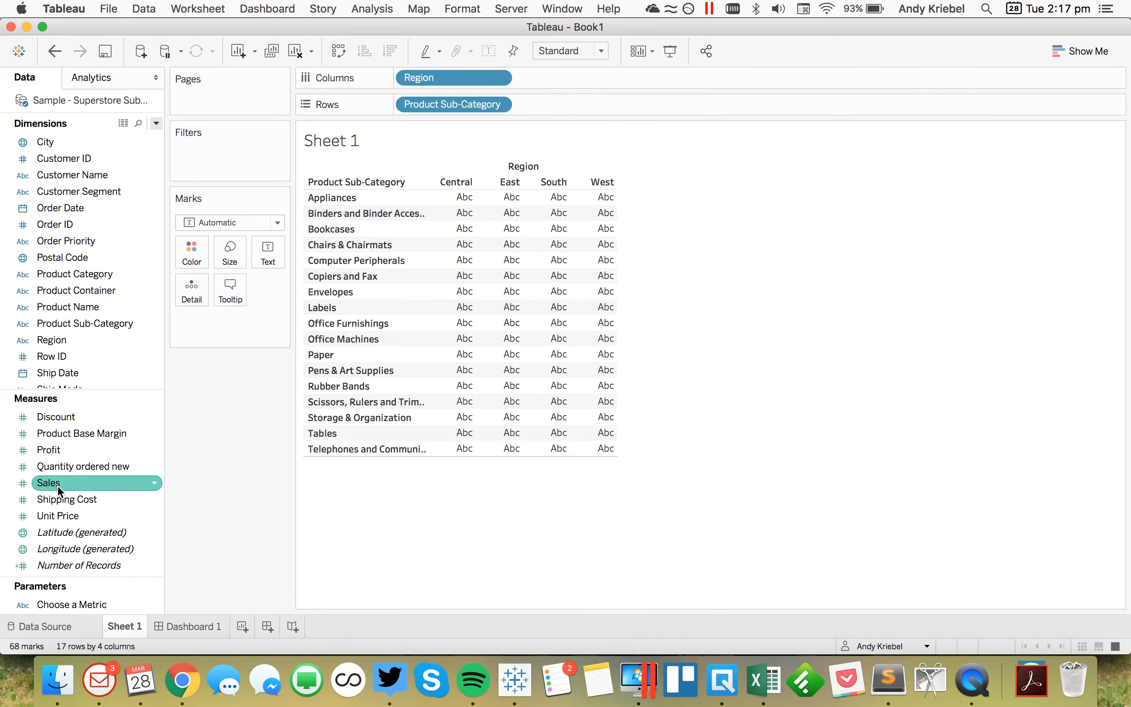
drag(59, 486, 591, 81)
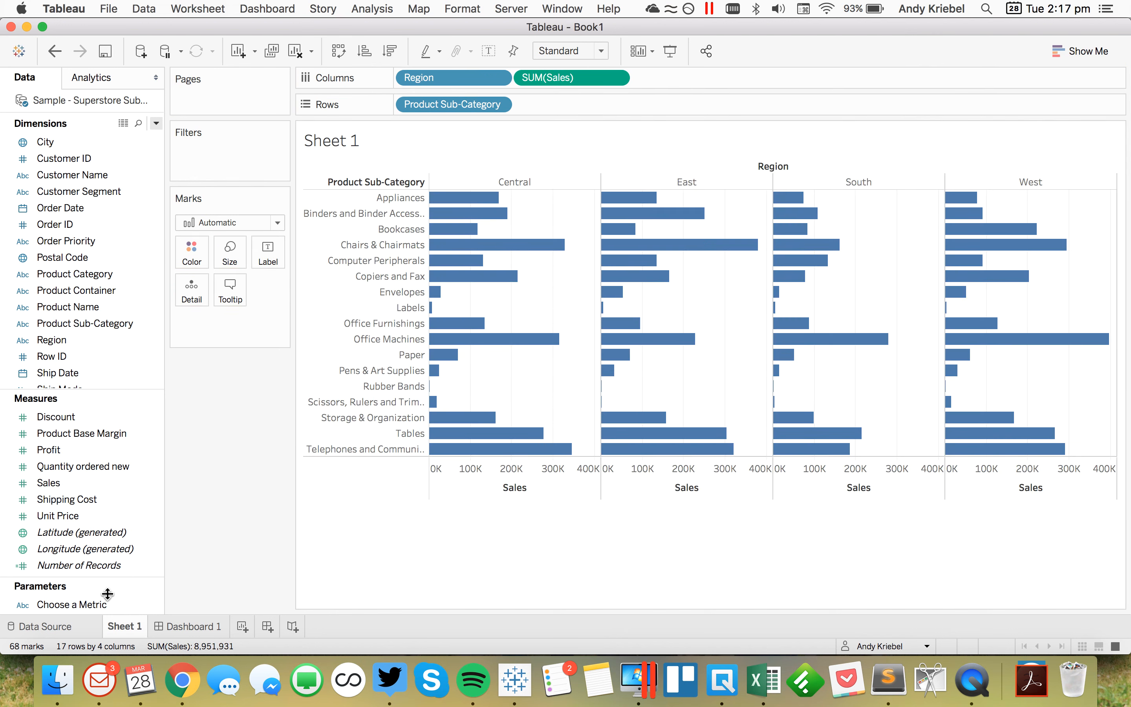
Show the Choose a Metric parameter control on the sheet and display it as a single value list
right_click(89, 602)
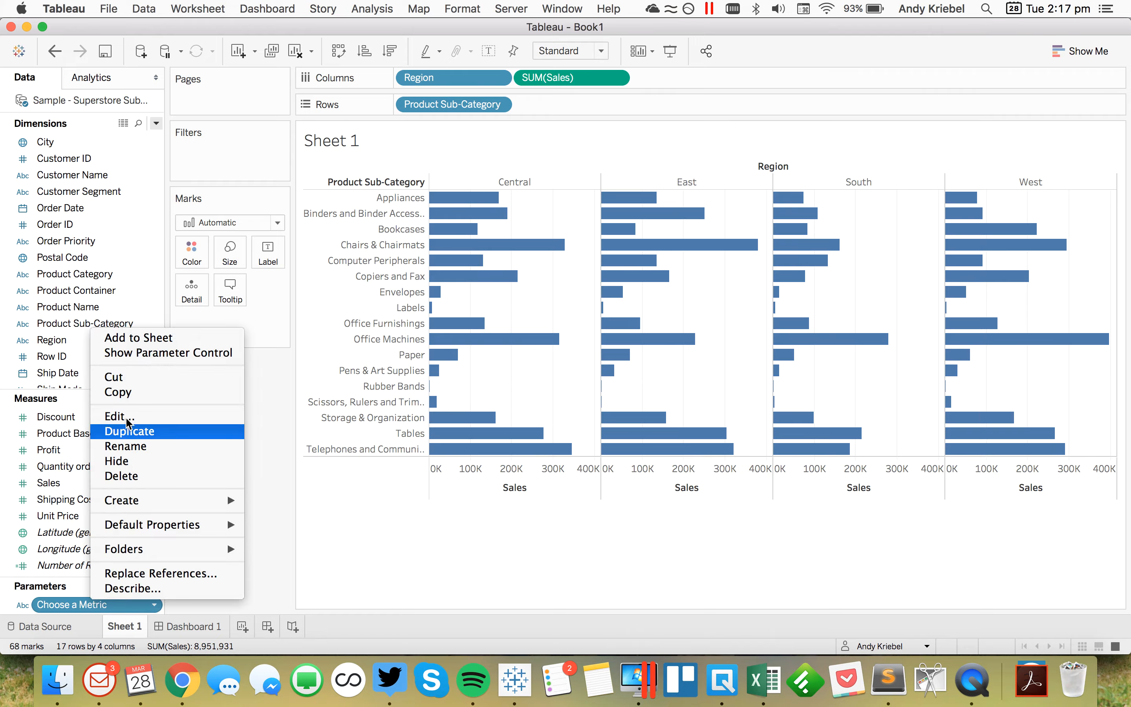
click(168, 354)
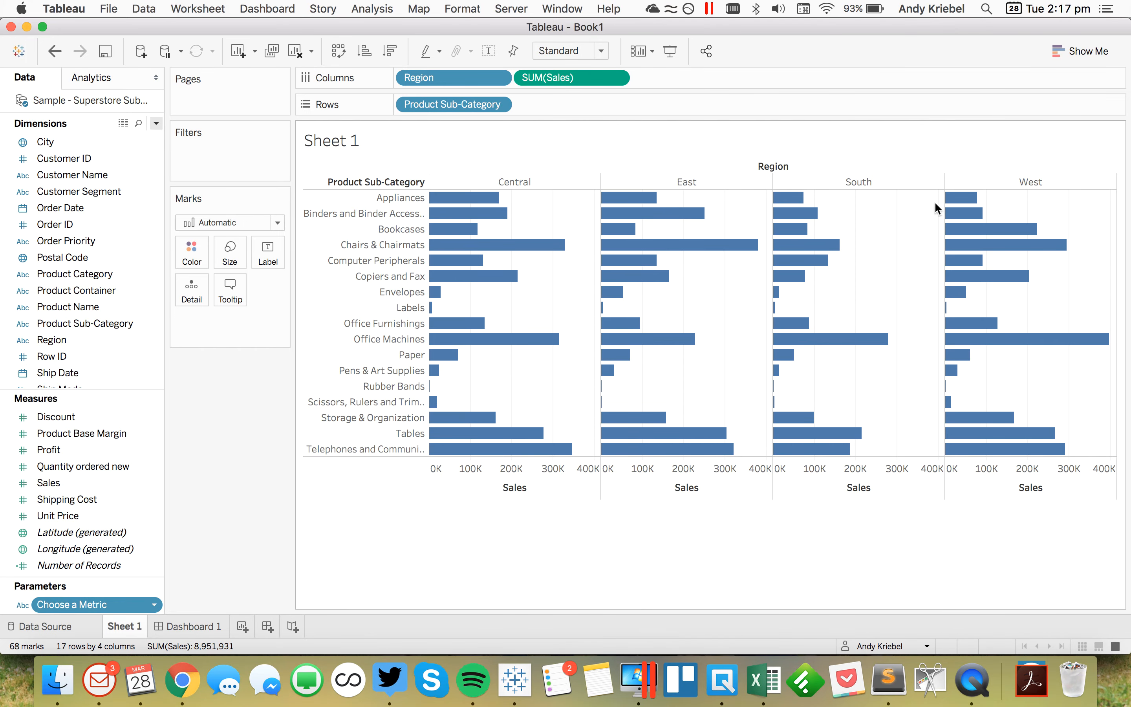
click(1118, 133)
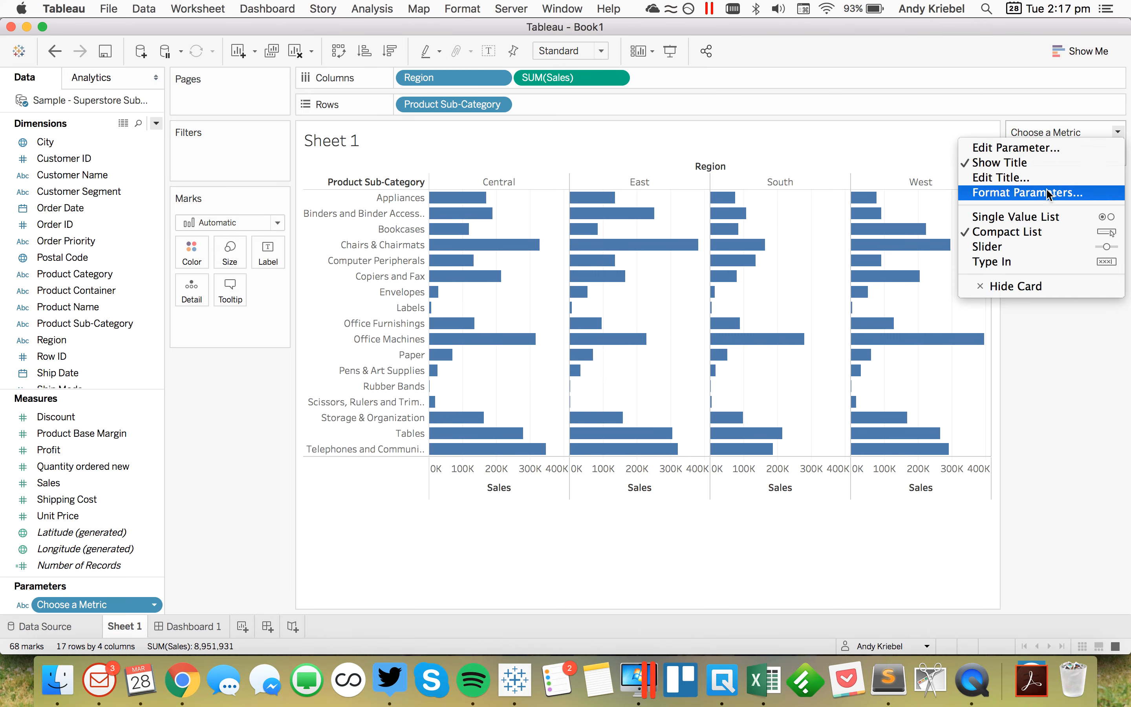
click(1034, 217)
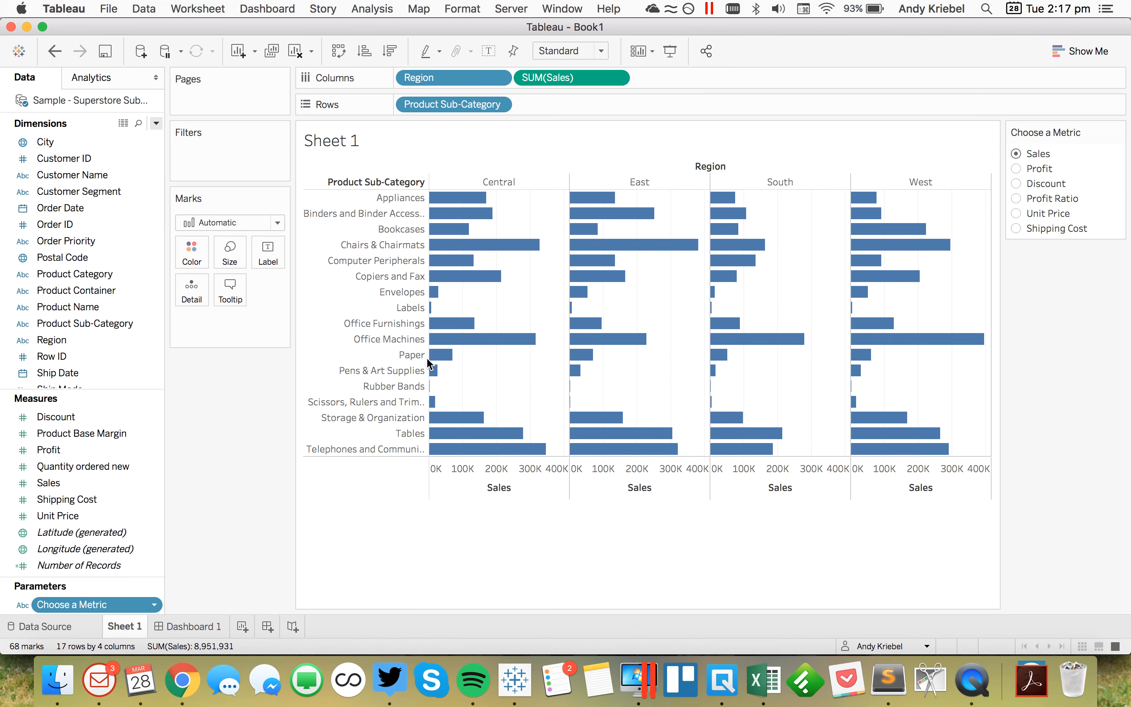
Create a calculated field named Metric Value and start its formula with CASE [Choose a Metric]
click(157, 125)
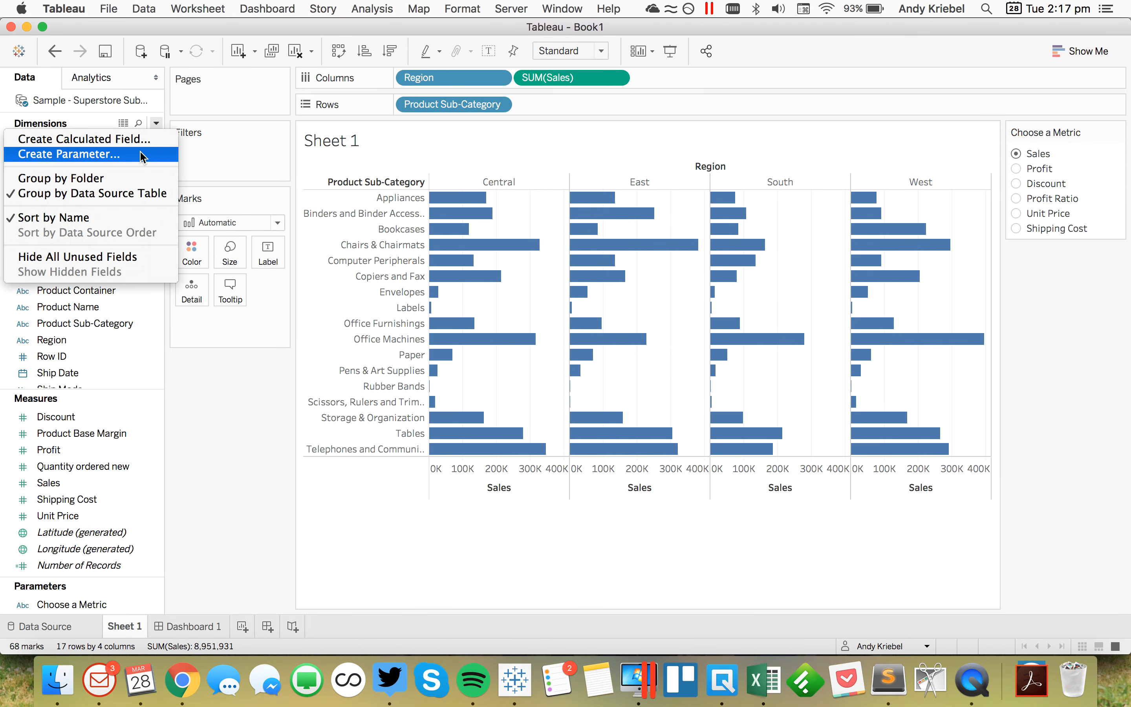
click(138, 144)
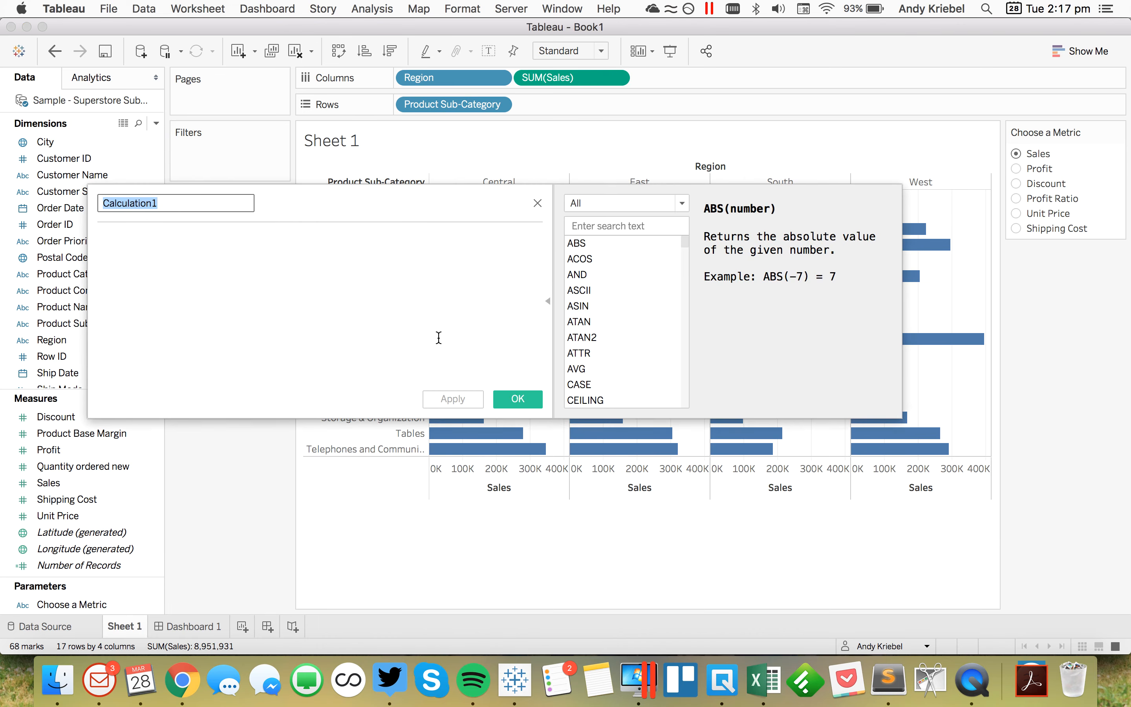
text(Metric Value)
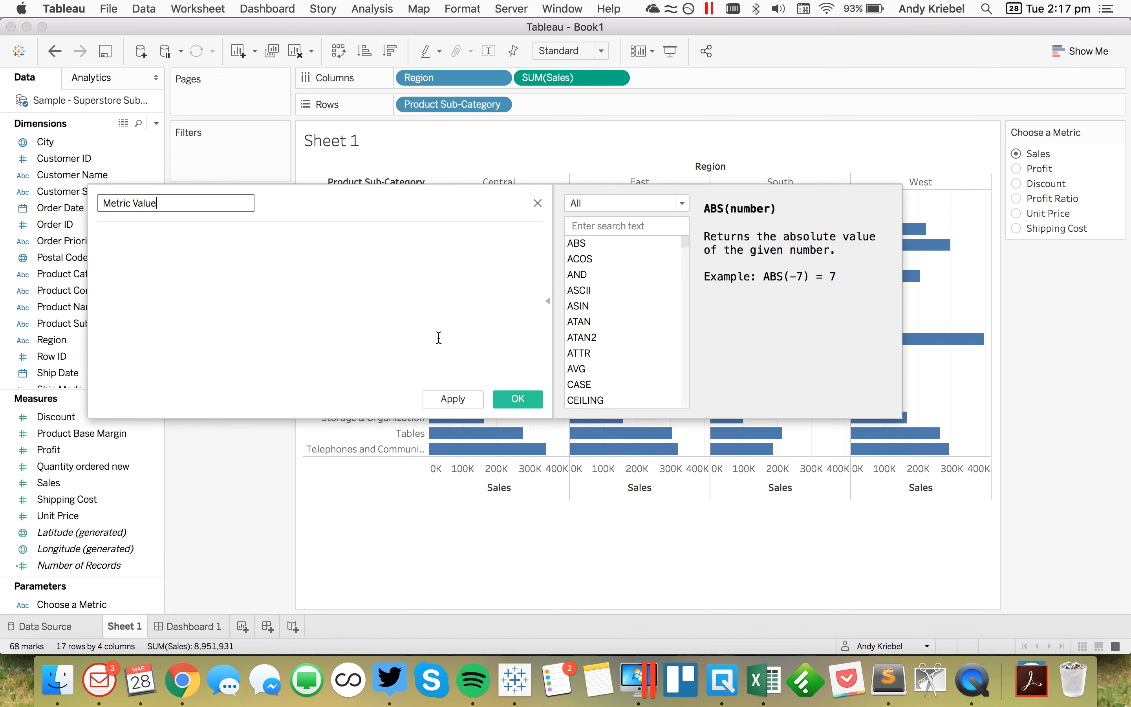
click(439, 338)
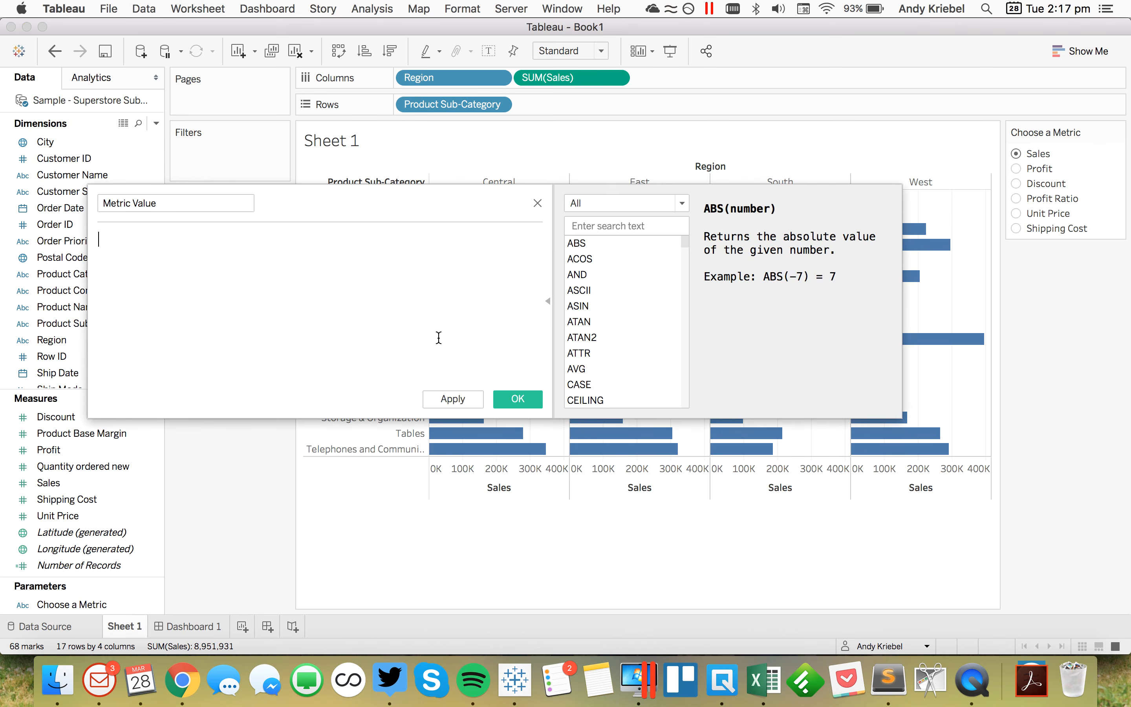
text(case)
key(Return)
key(Return)
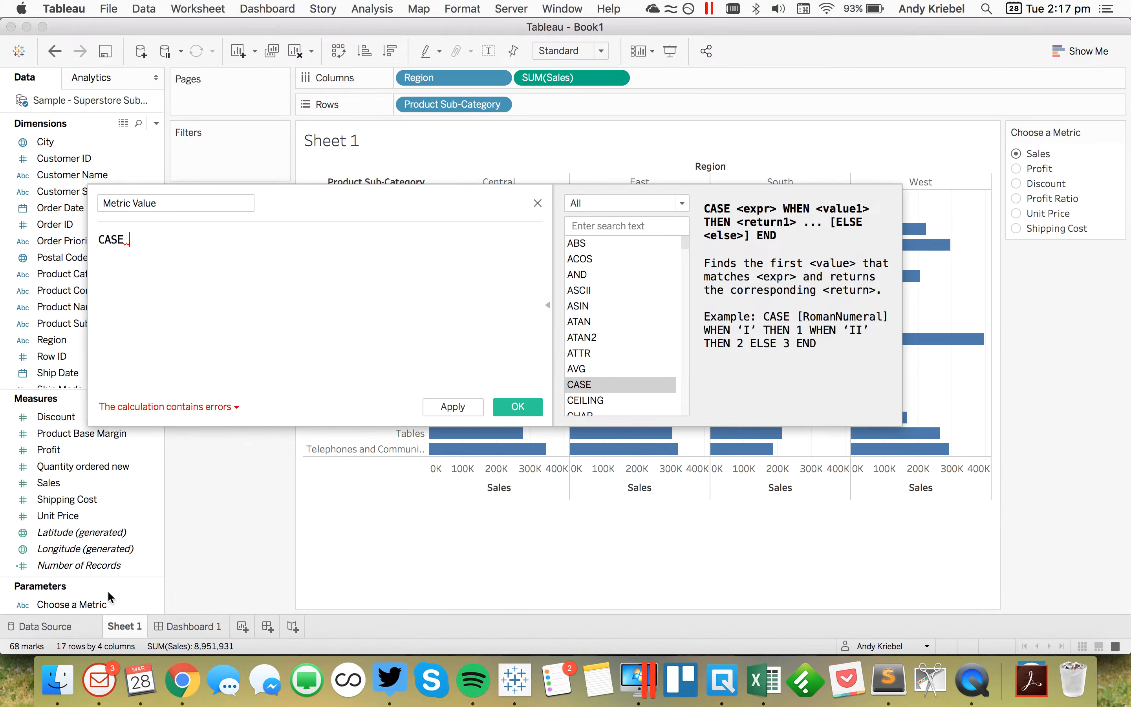
drag(74, 605, 238, 369)
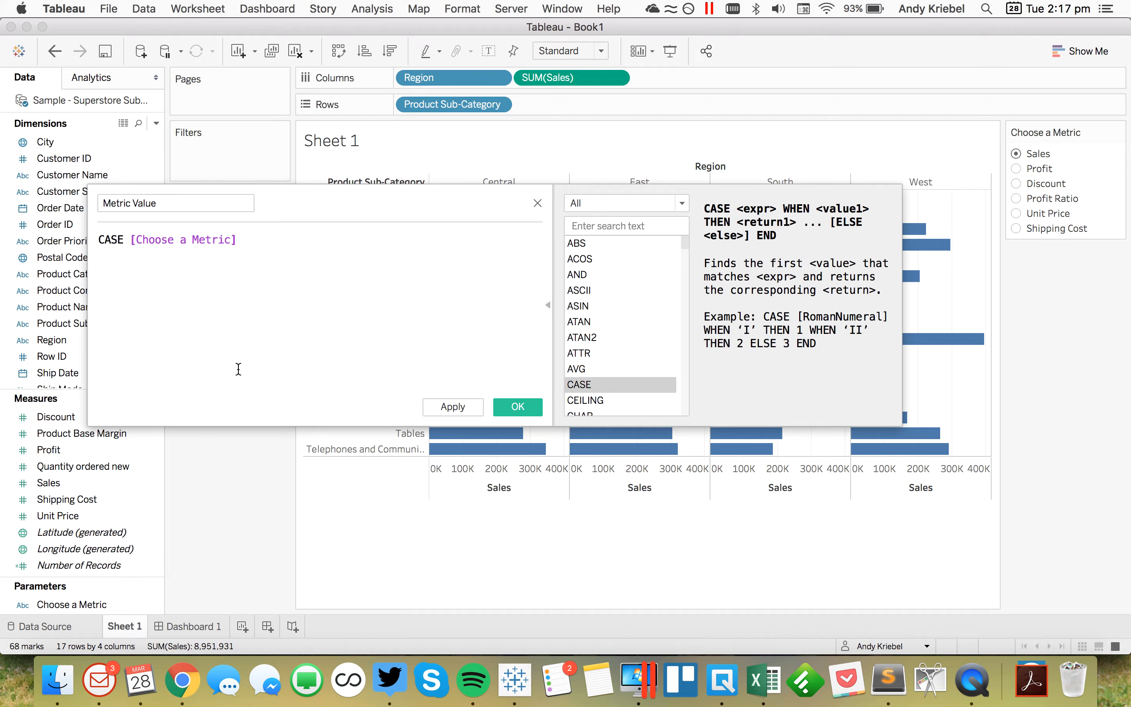
Add the line WHEN 'Sales' THEN SUM([Sales]) to the Metric Value formula
key(Return)
text(when)
key(Return)
text('Sales' then)
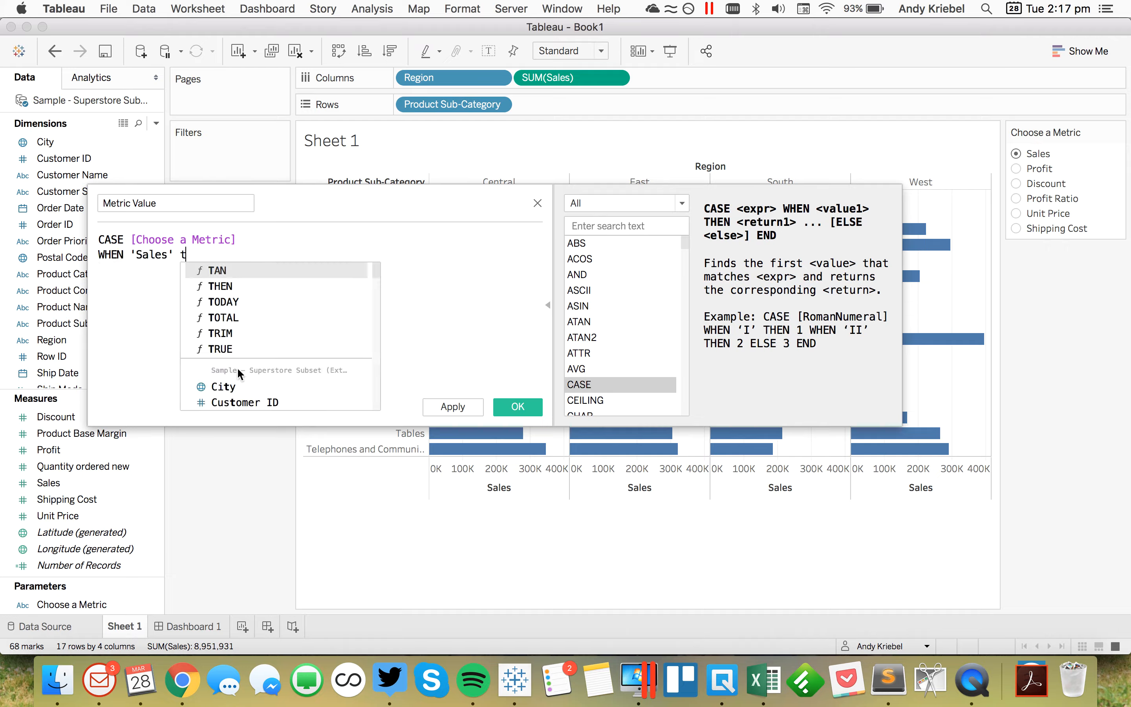
key(Return)
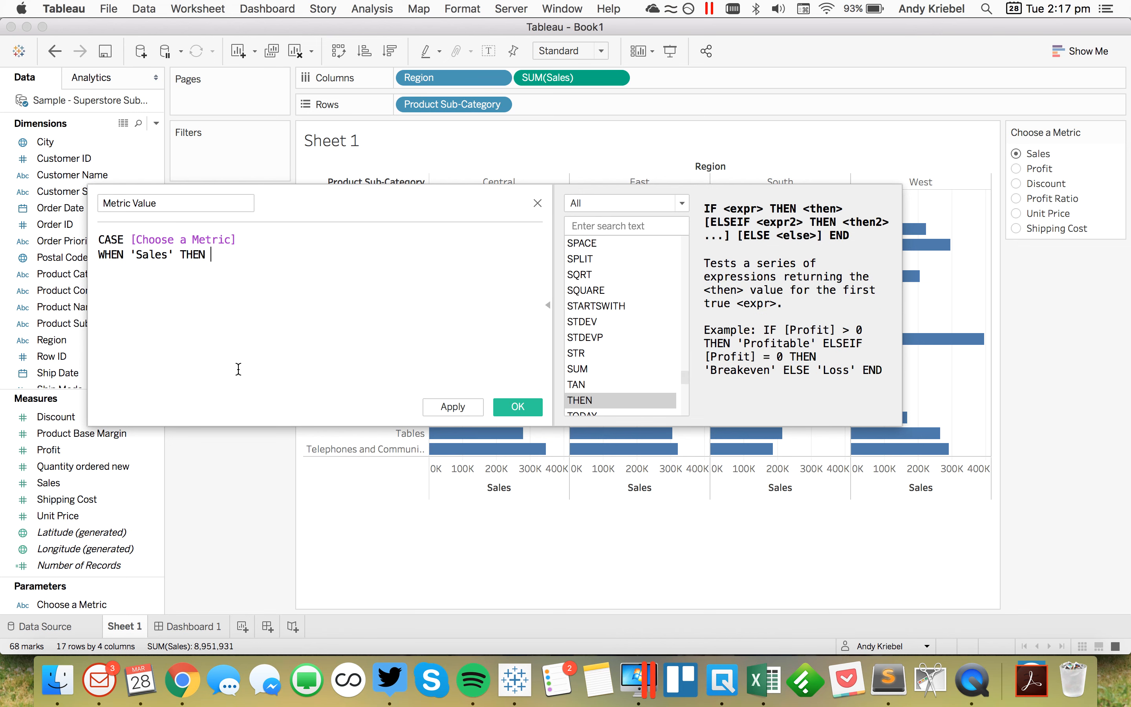
text(sum)
key(Return)
text([sales)
key(Return)
text())
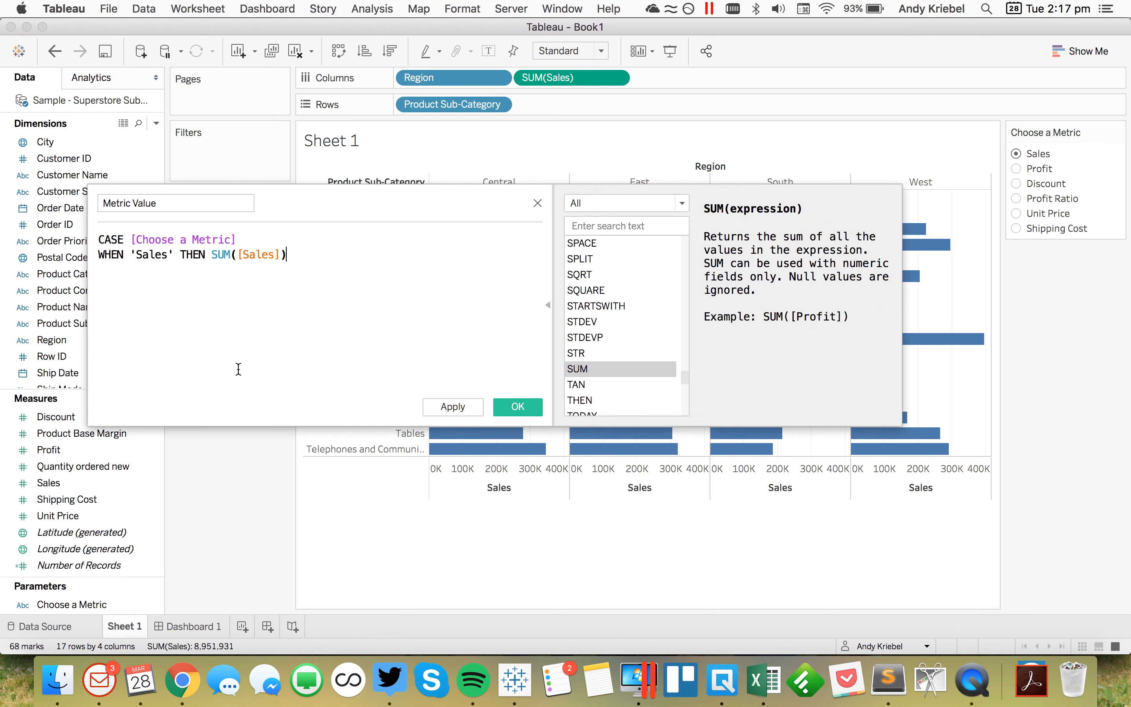
Add the line WHEN 'Profit' THEN SUM([Profit]) to the Metric Value formula
text(when)
key(Return)
text('Profit' then)
key(Return)
text(sum)
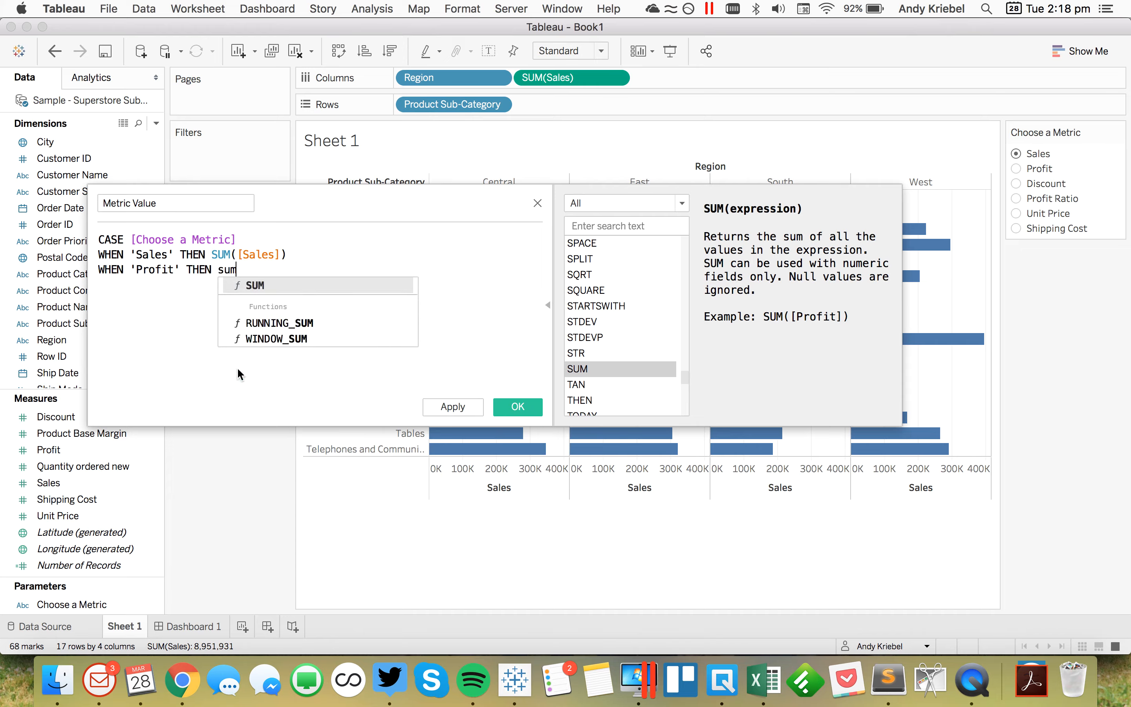
key(Return)
text(profi)
key(Return)
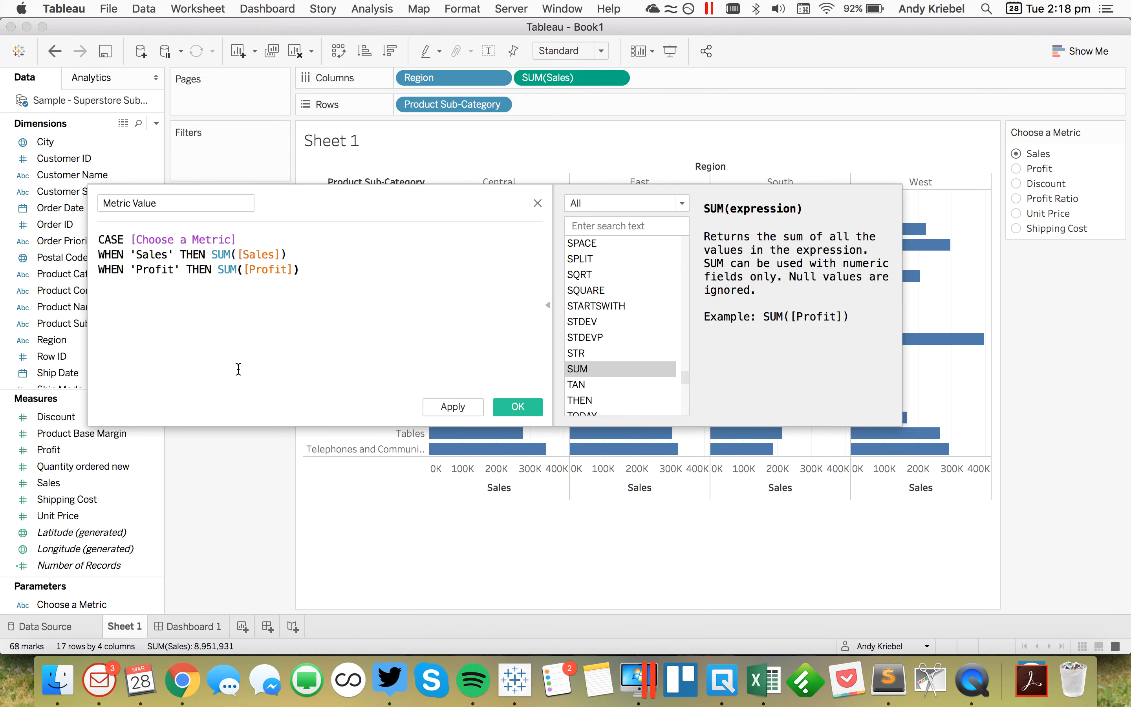
Add the line WHEN 'Discount' THEN AVG([Discount]) to the Metric Value formula
key(Return)
text(w)
key(Return)
text(;)
key(BackSpace)
text('Discount' th)
key(Return)
key(Return)
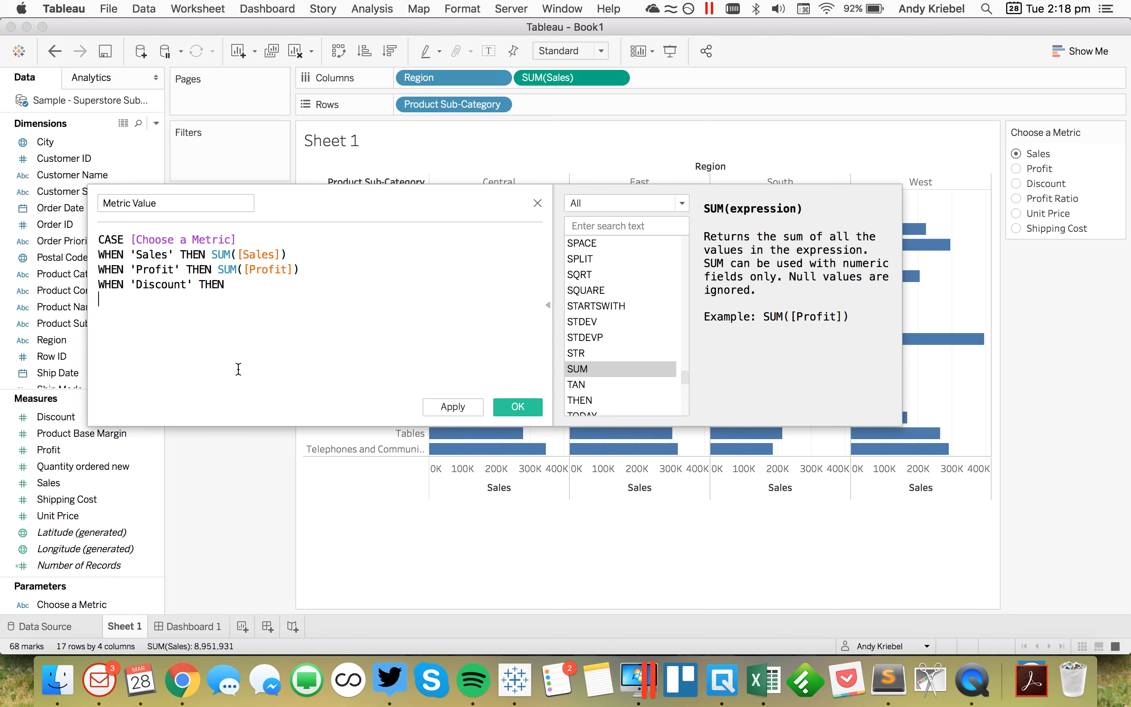
text(av)
key(Return)
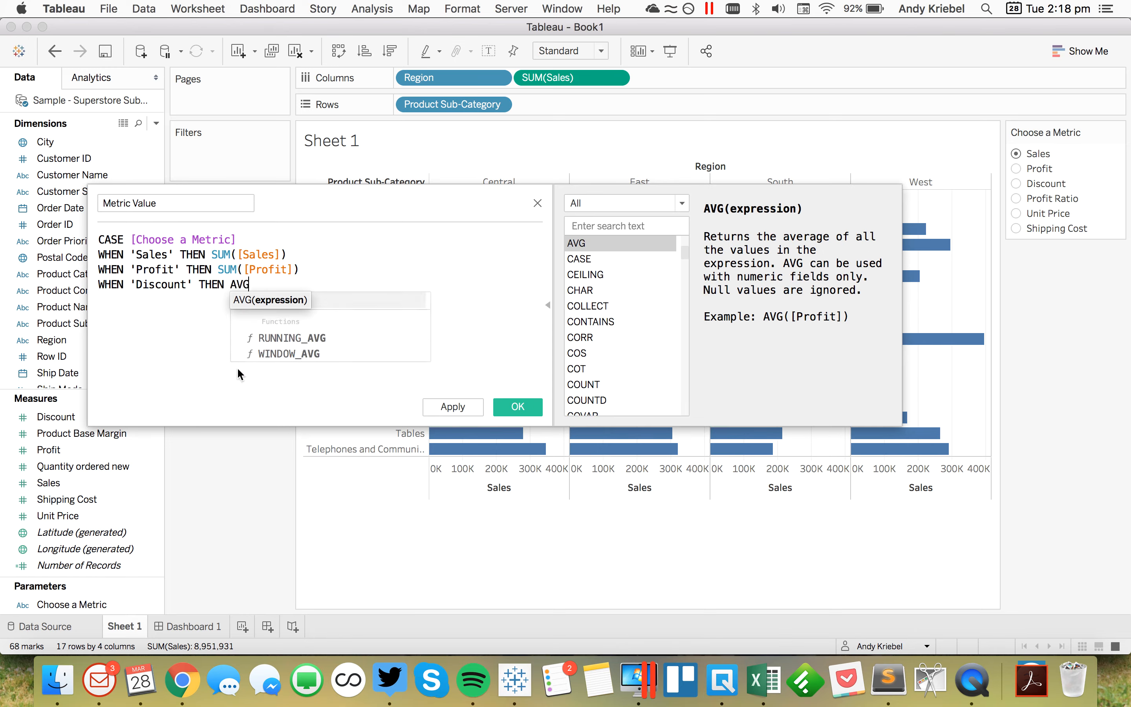
text(disu)
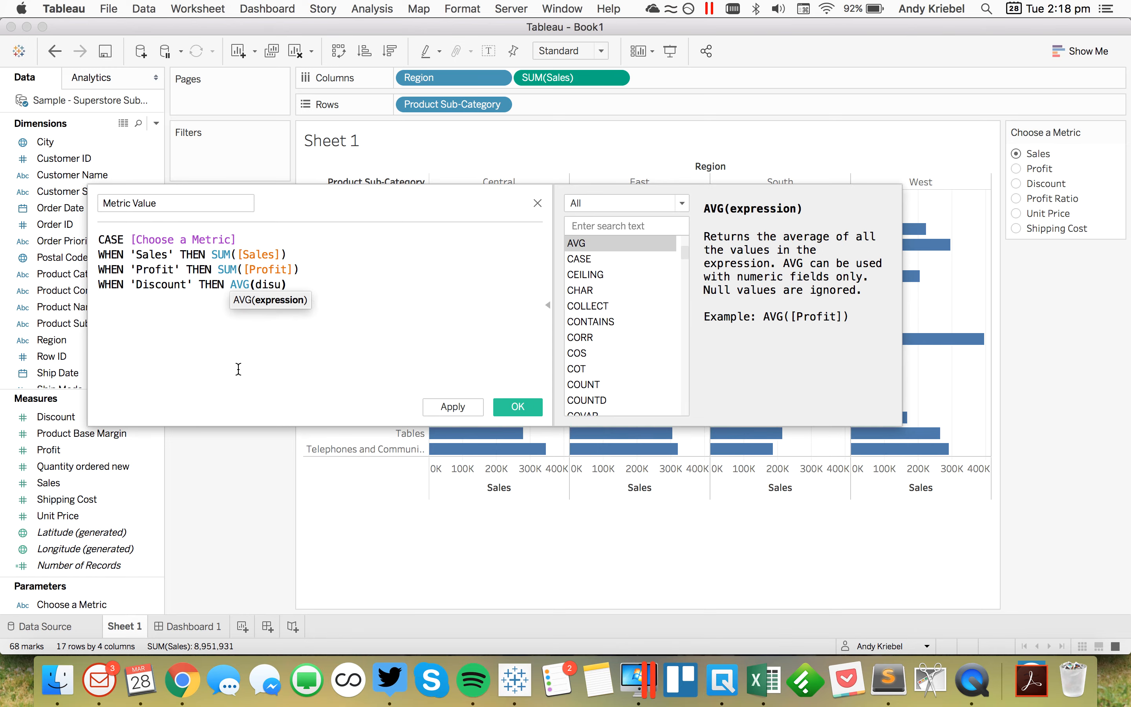
key(BackSpace)
text(c)
key(Return)
Start a new line in the Metric Value formula with WHEN 'Profit Ratio' THEN SUM([Profit])
text(WHE)
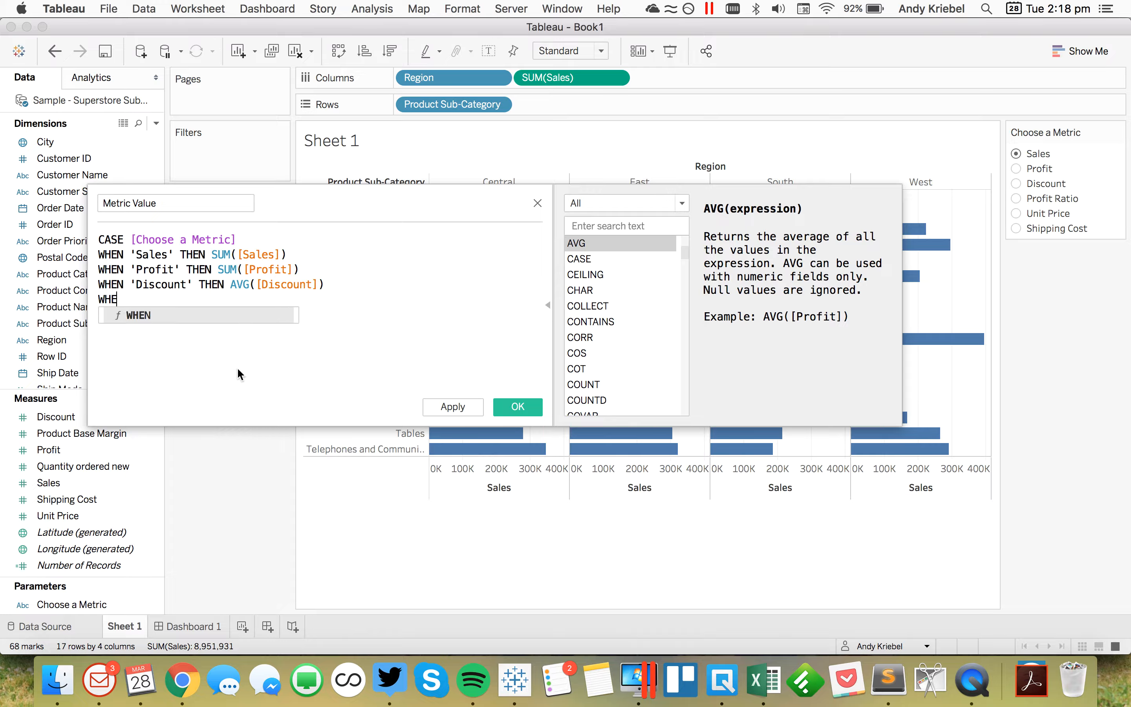
text(N 'P)
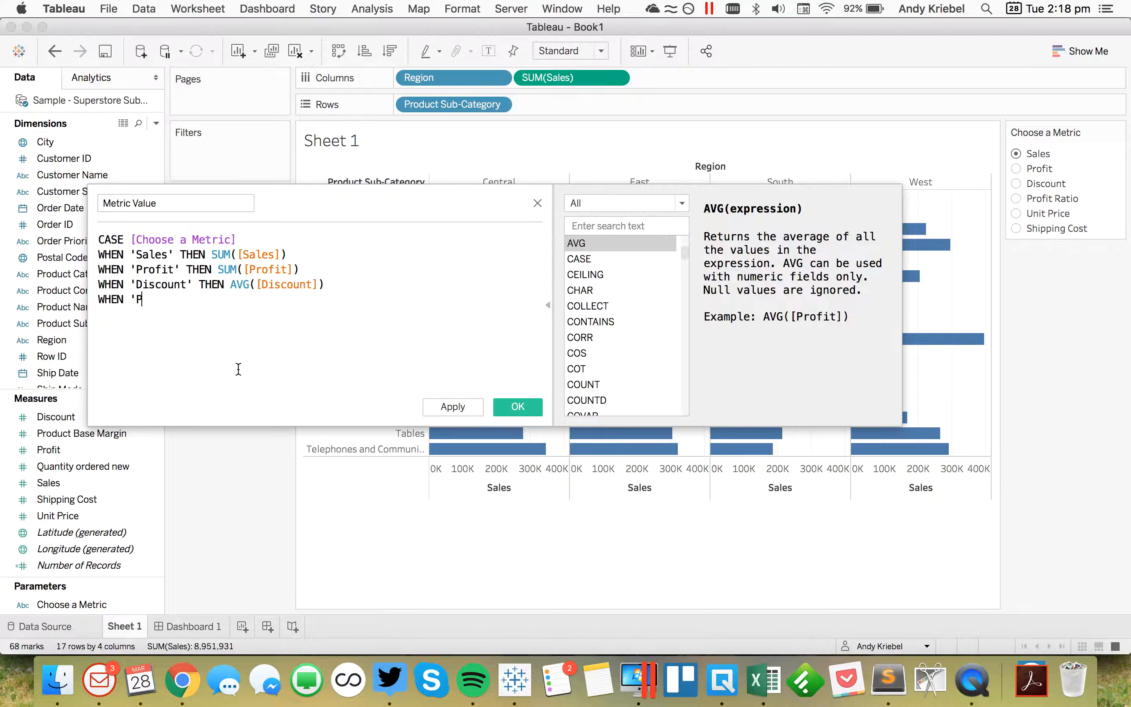
text(rofit Ratio' THE)
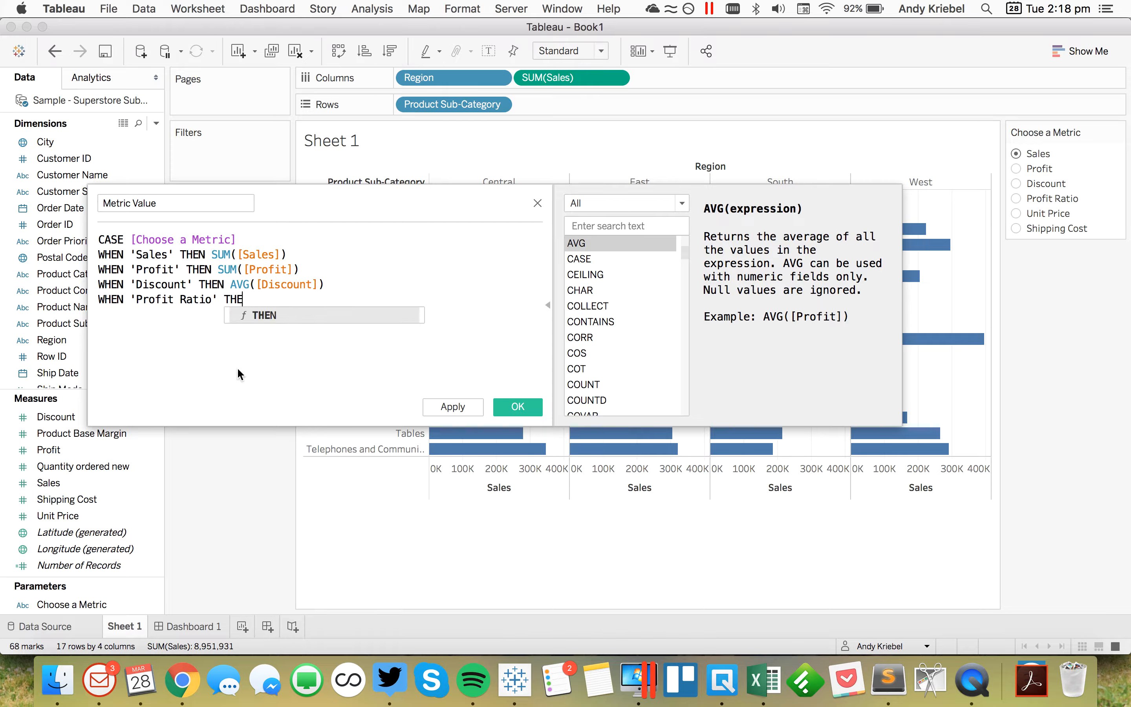
text(N sum)
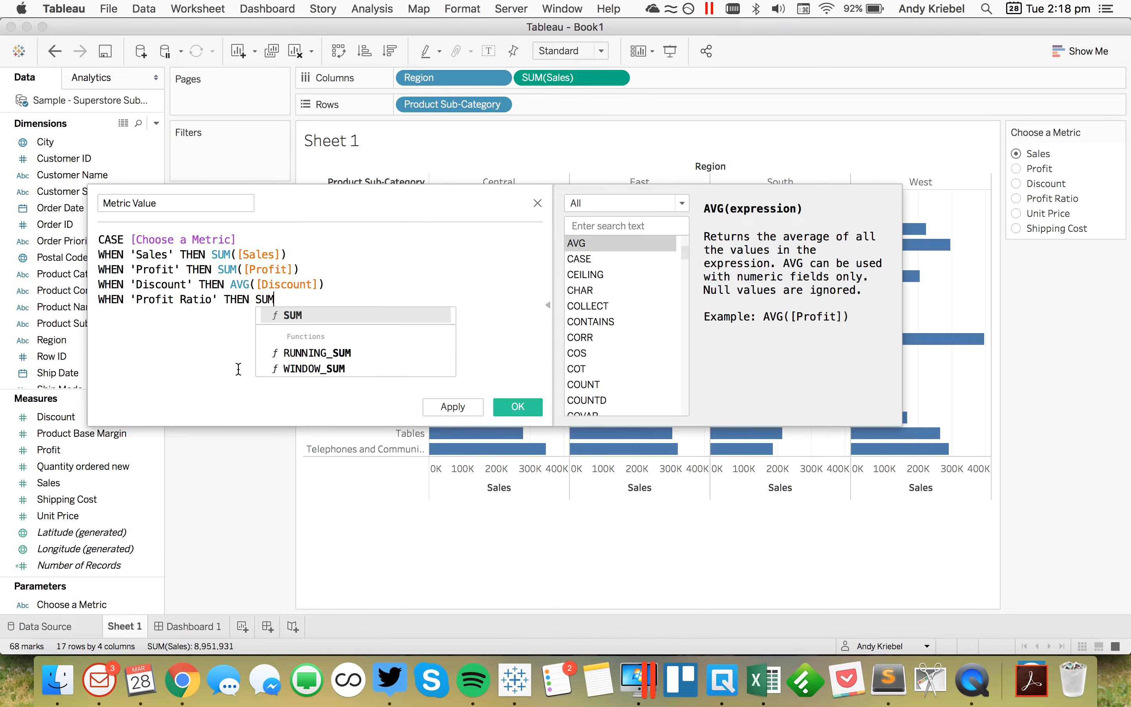
key(Return)
text(s)
key(BackSpace)
text(pro)
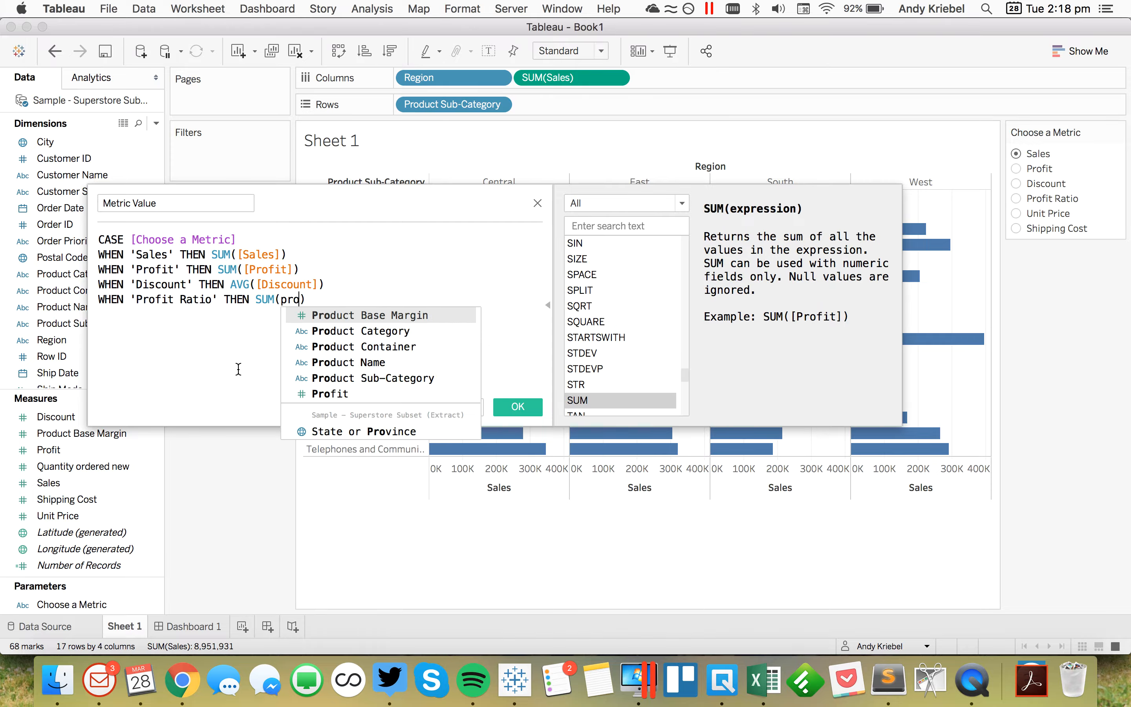
key(Down)
key(Down)
key(Down)
key(Down)
key(Down)
key(Return)
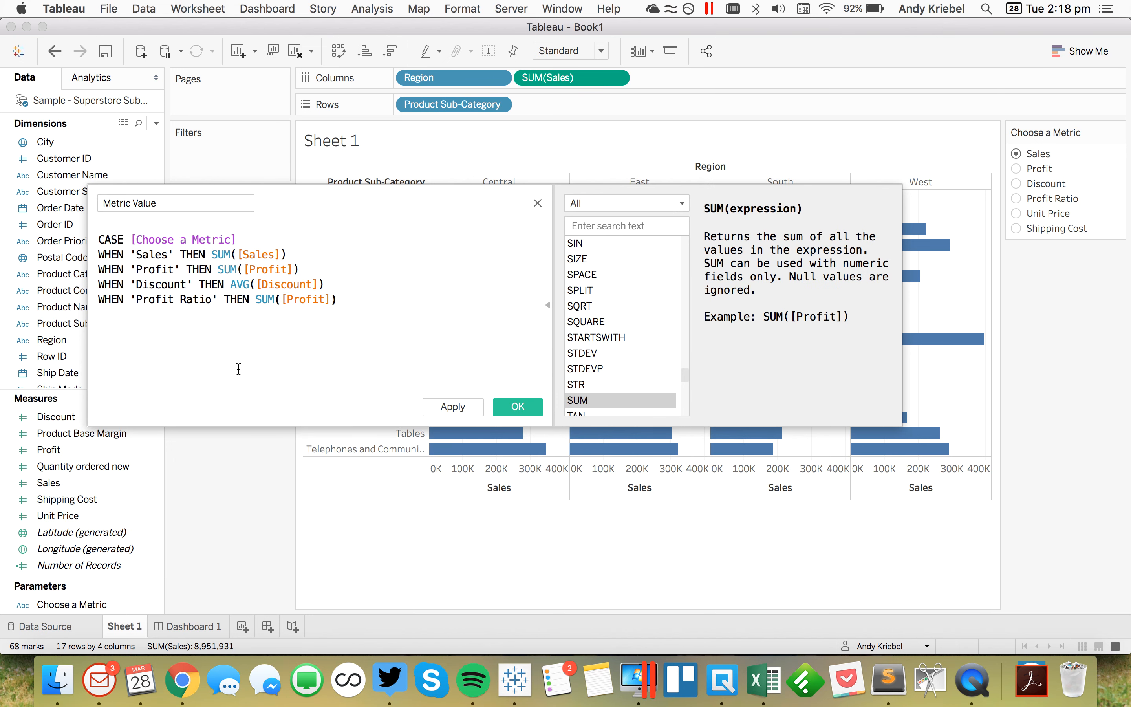
Divide SUM([Profit]) in the 'Profit Ratio' line by SUM([Sales])
text(/sum)
key(Return)
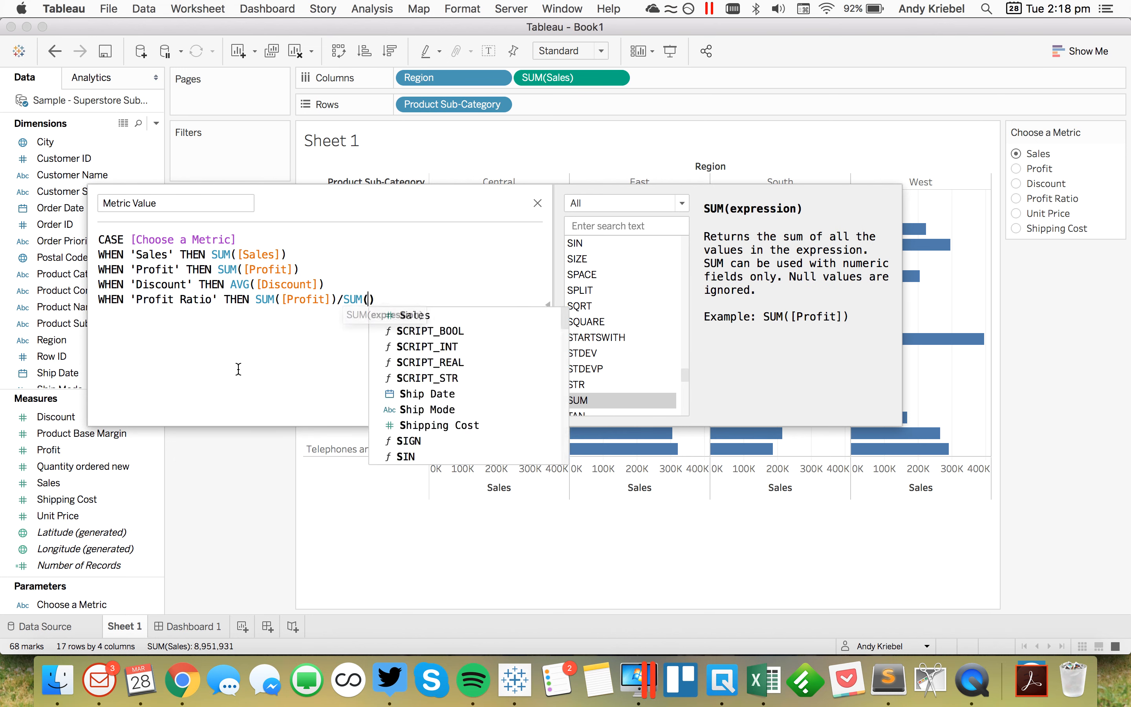
text(sale)
key(Return)
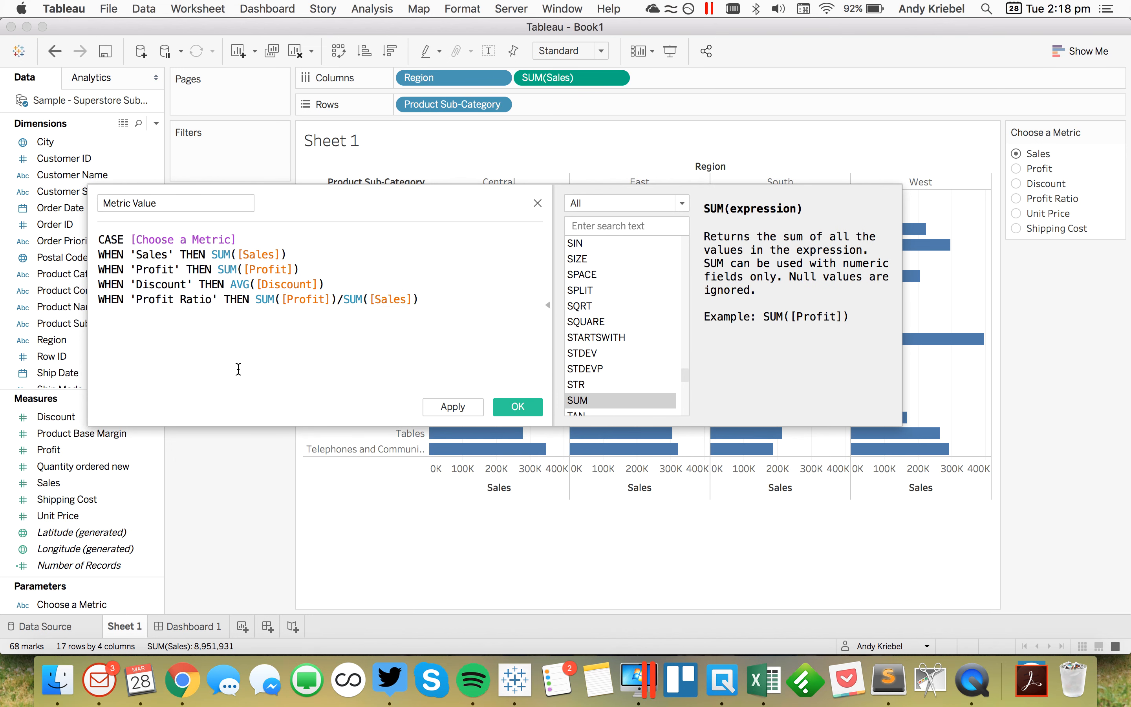
Add the line WHEN 'Unit Price' THEN AVG([Unit Price]) to the Metric Value formula
key(Return)
text(WHEN 'Unit Price' A)
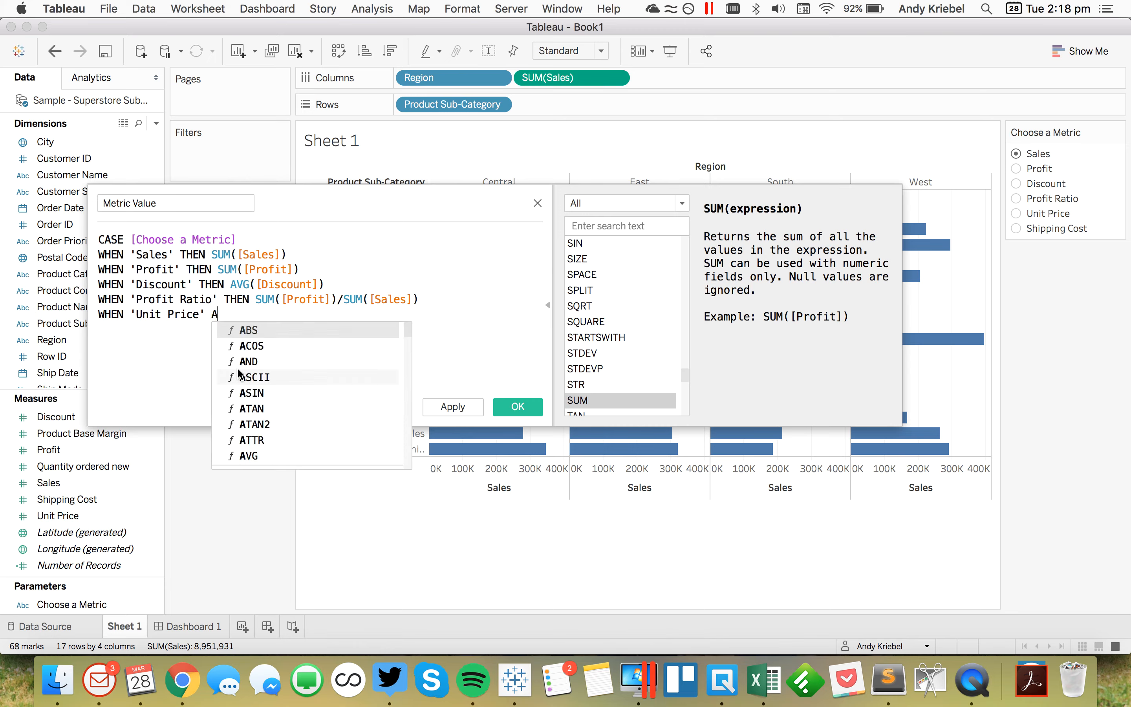
key(BackSpace)
text(the)
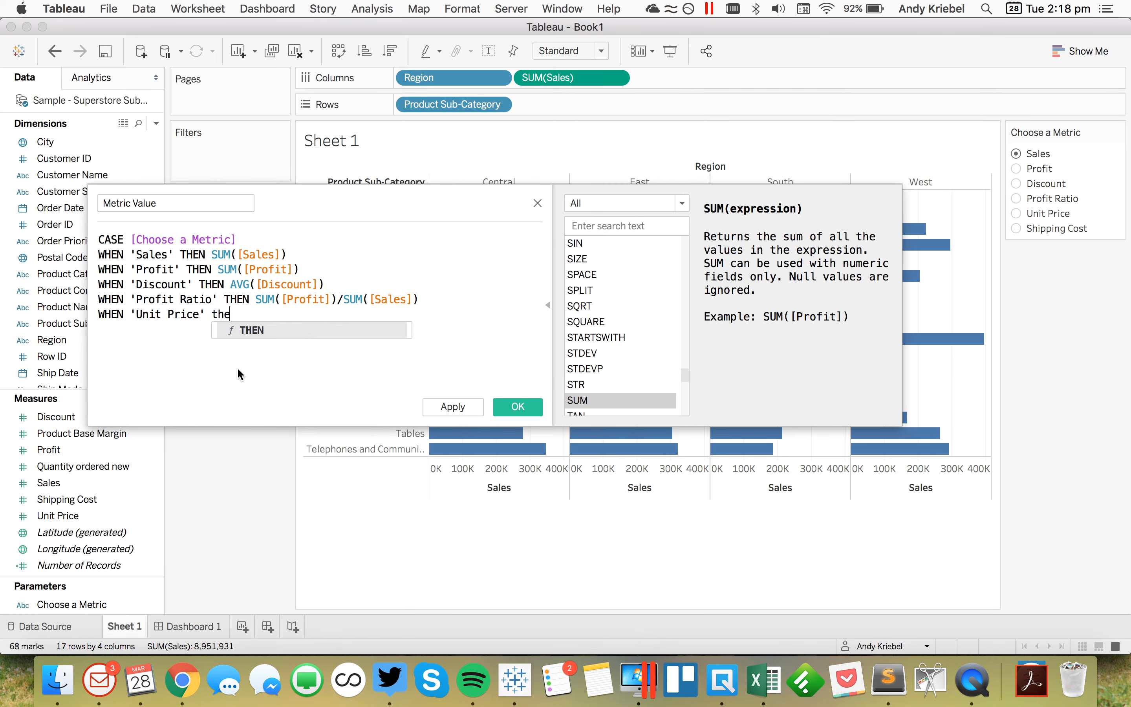
key(Return)
text(AVG)
key(Return)
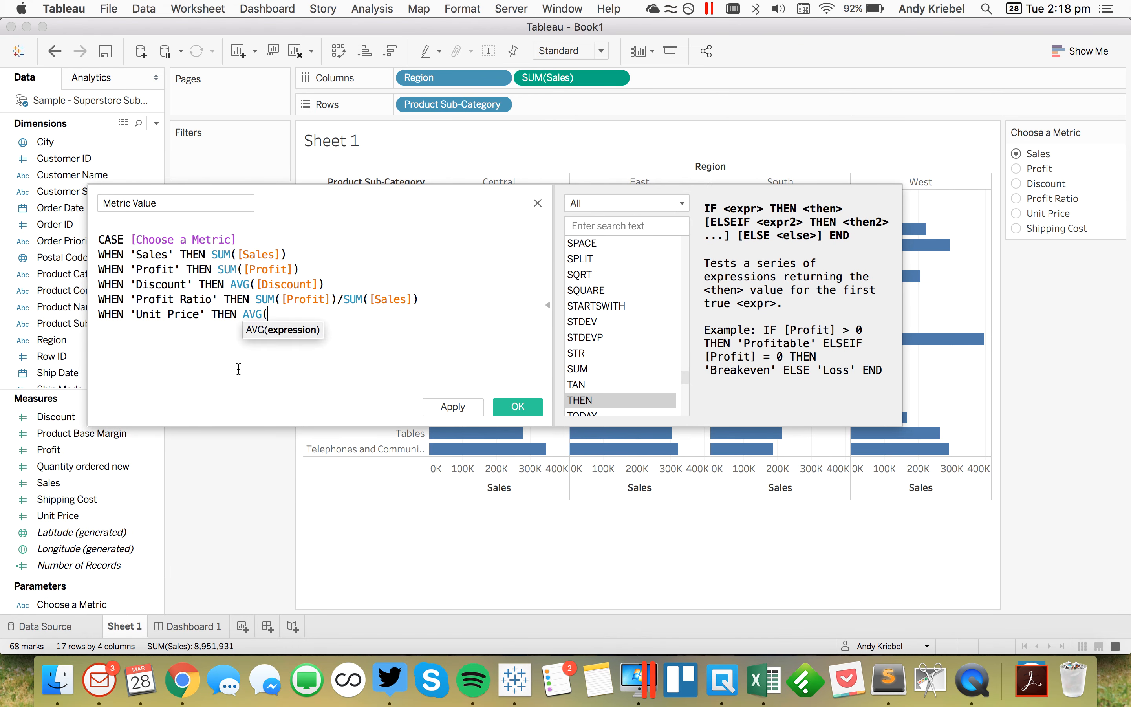
text([Unit)
key(Return)
text())
Add the line WHEN 'Shipping Cost' THEN AVG([Shipping Cost]) to the Metric Value formula
key(Return)
text(WHEN)
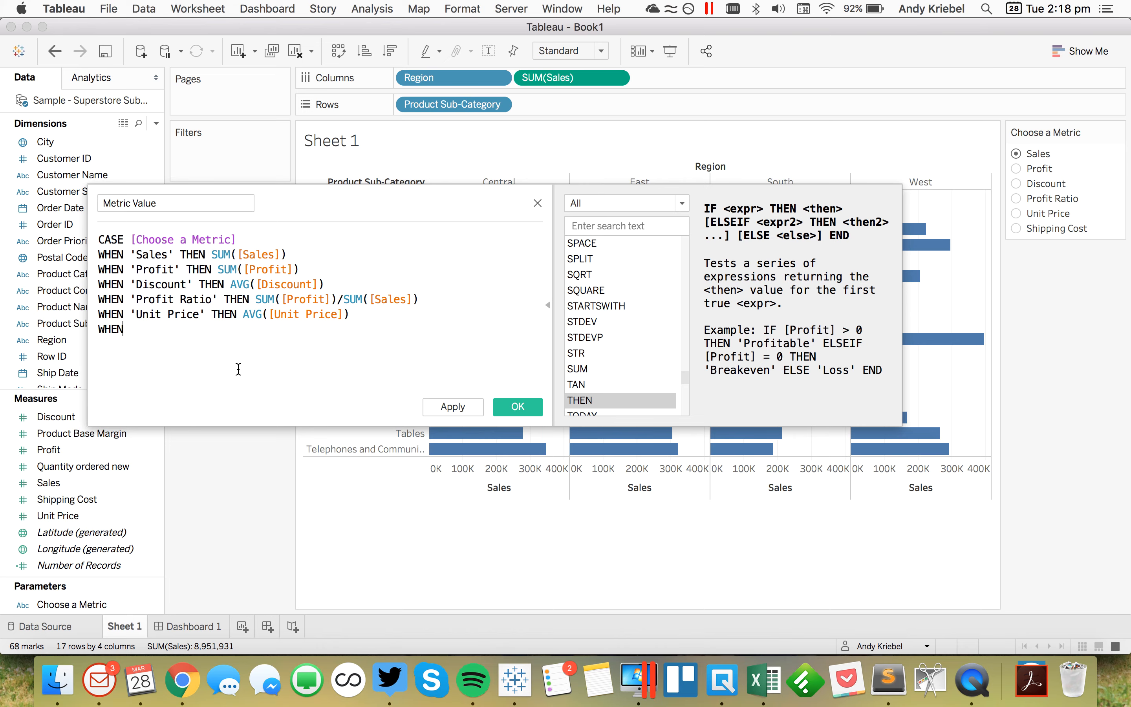
text( 'D)
text(hipping Cost' )
text(THEN)
key(Return)
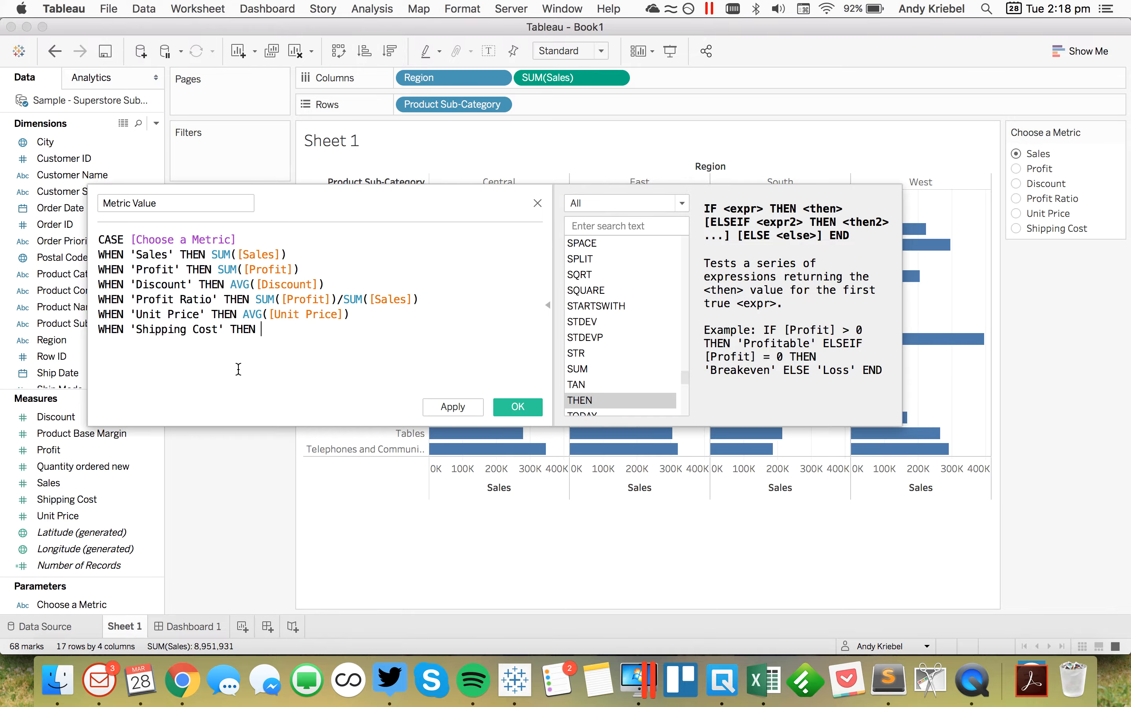
text(AVG)
key(Return)
text([Shipp)
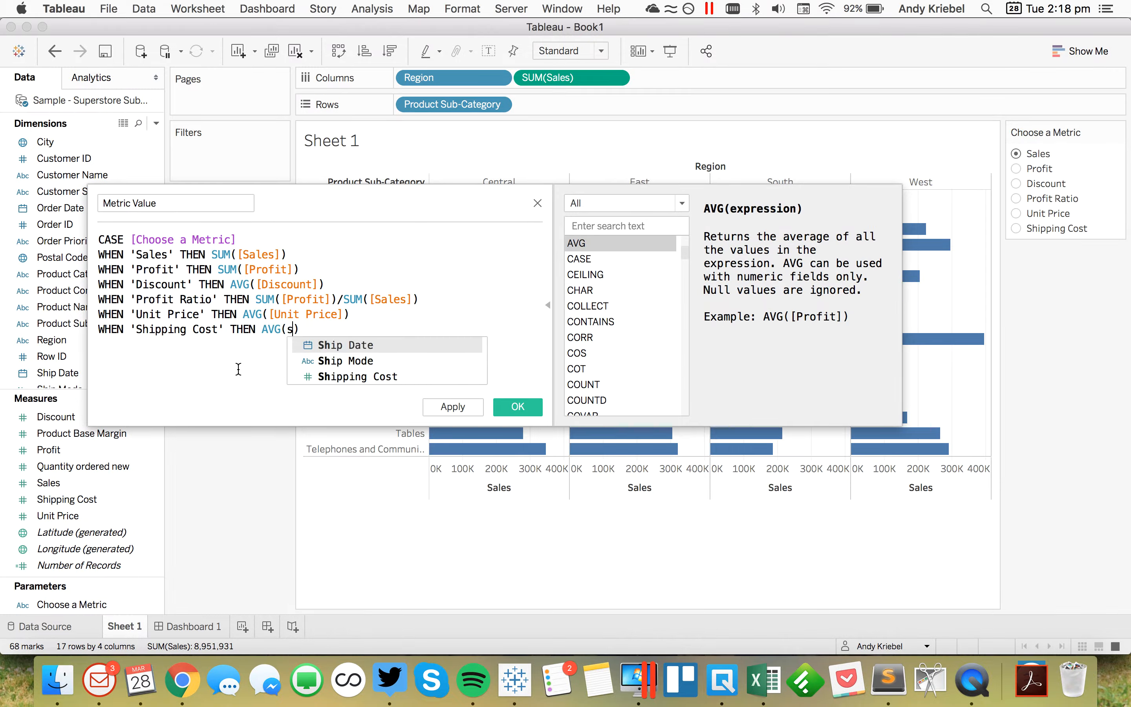
key(Return)
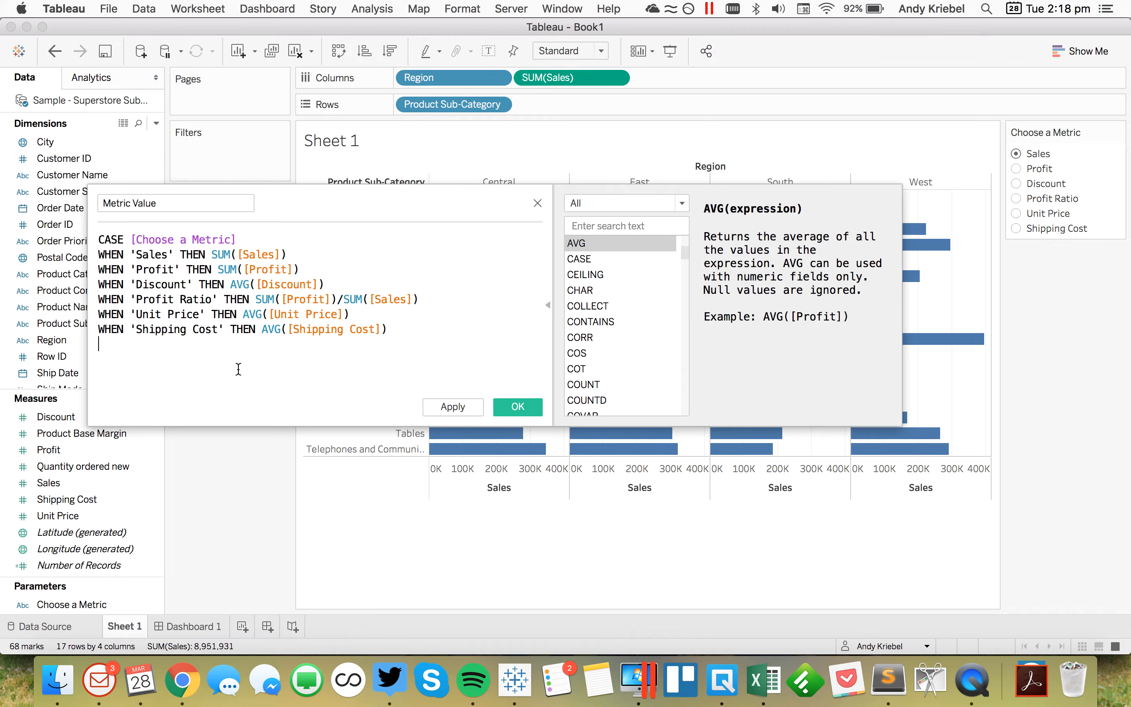
Close the CASE formula with END and save the Metric Value calculated field
key(Return)
text(END)
key(Return)
click(517, 407)
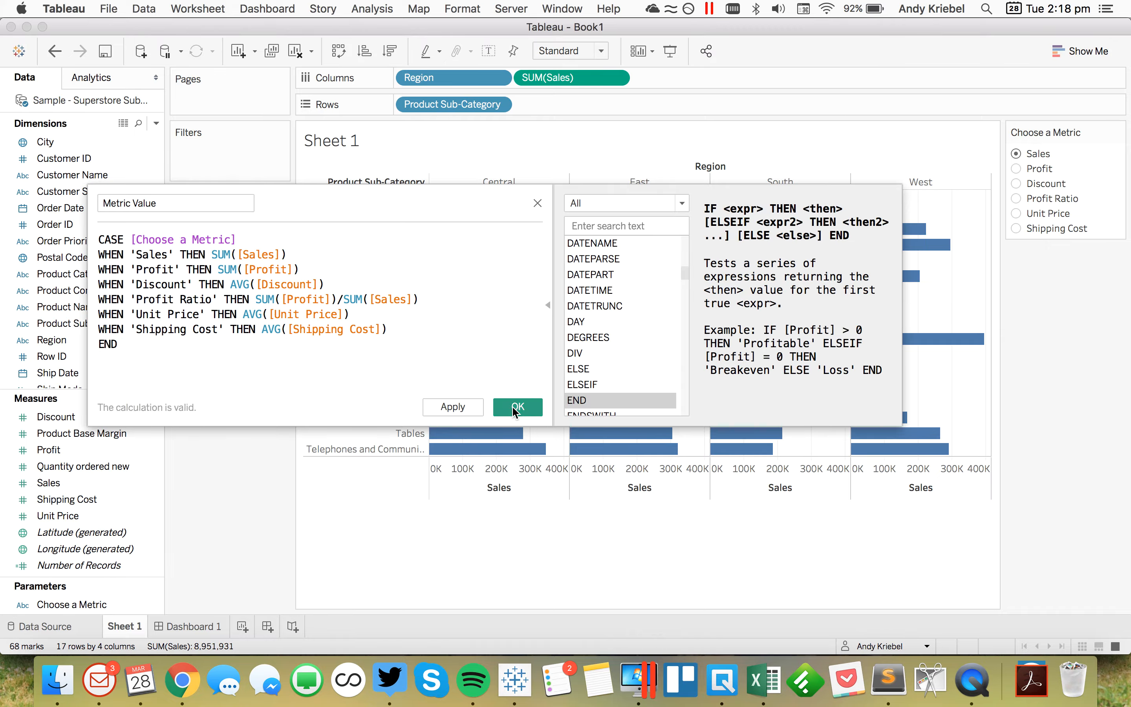
Replace SUM(Sales) on Columns with the Metric Value field
click(68, 432)
drag(68, 432, 553, 72)
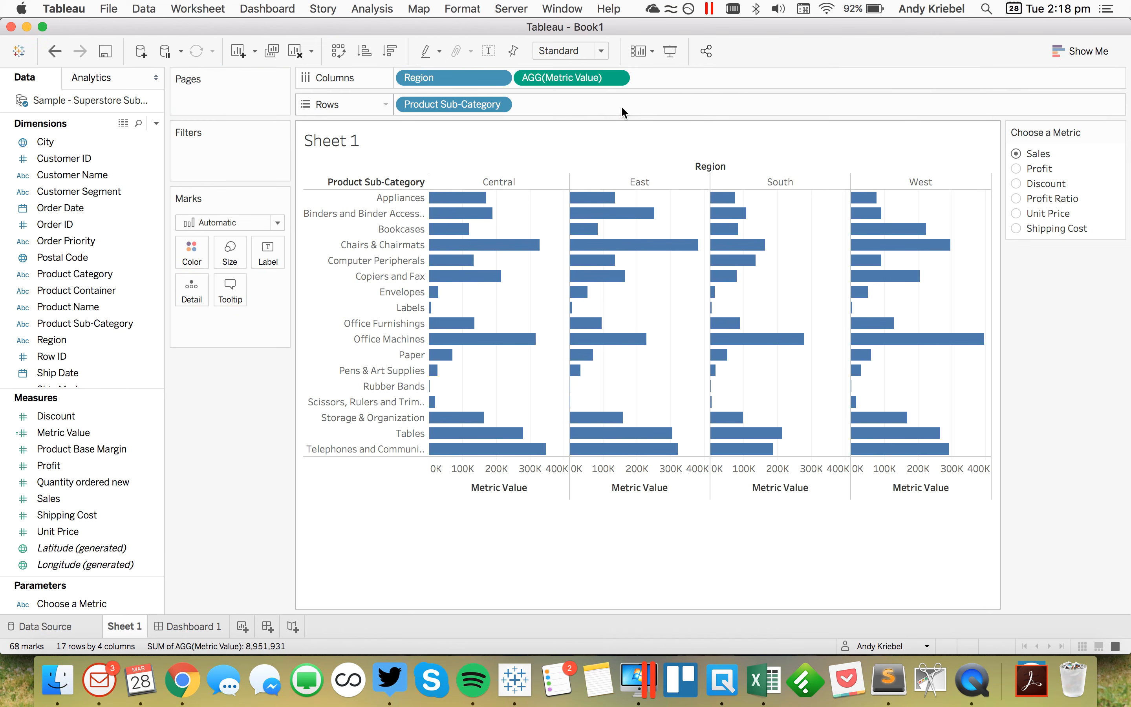
Check the bars for Profit, Discount, Profit Ratio, Unit Price and Shipping Cost, then return the Choose a Metric parameter to Sales
click(1017, 169)
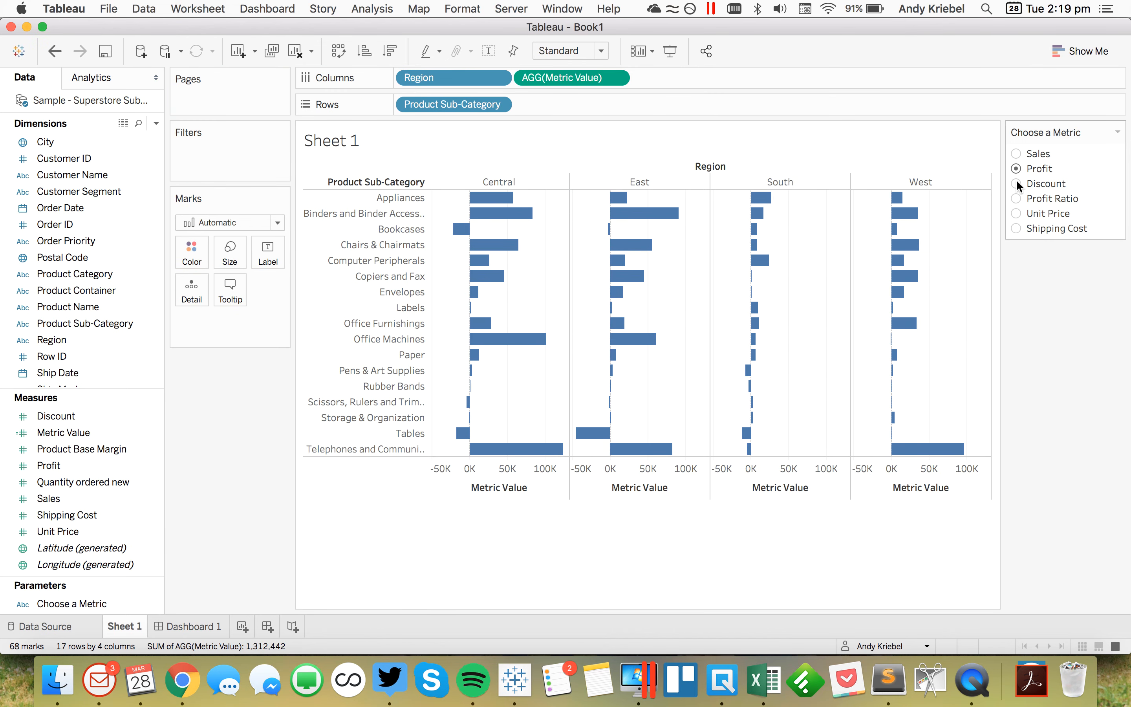
click(1017, 182)
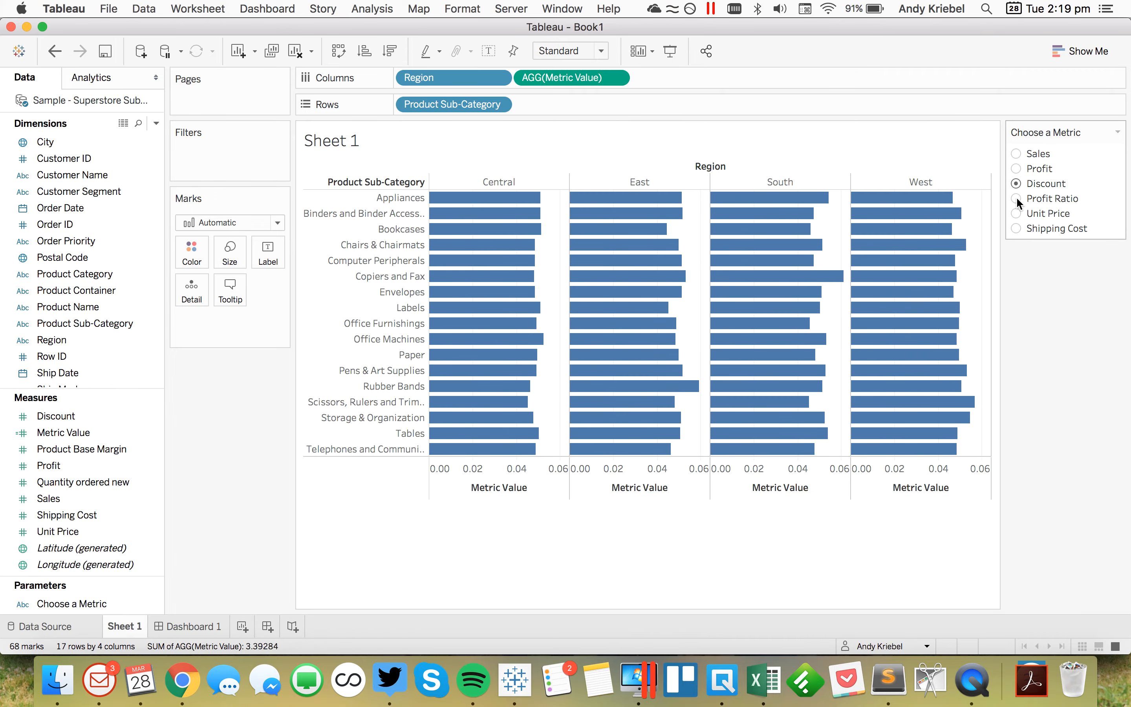
click(1017, 199)
click(1017, 214)
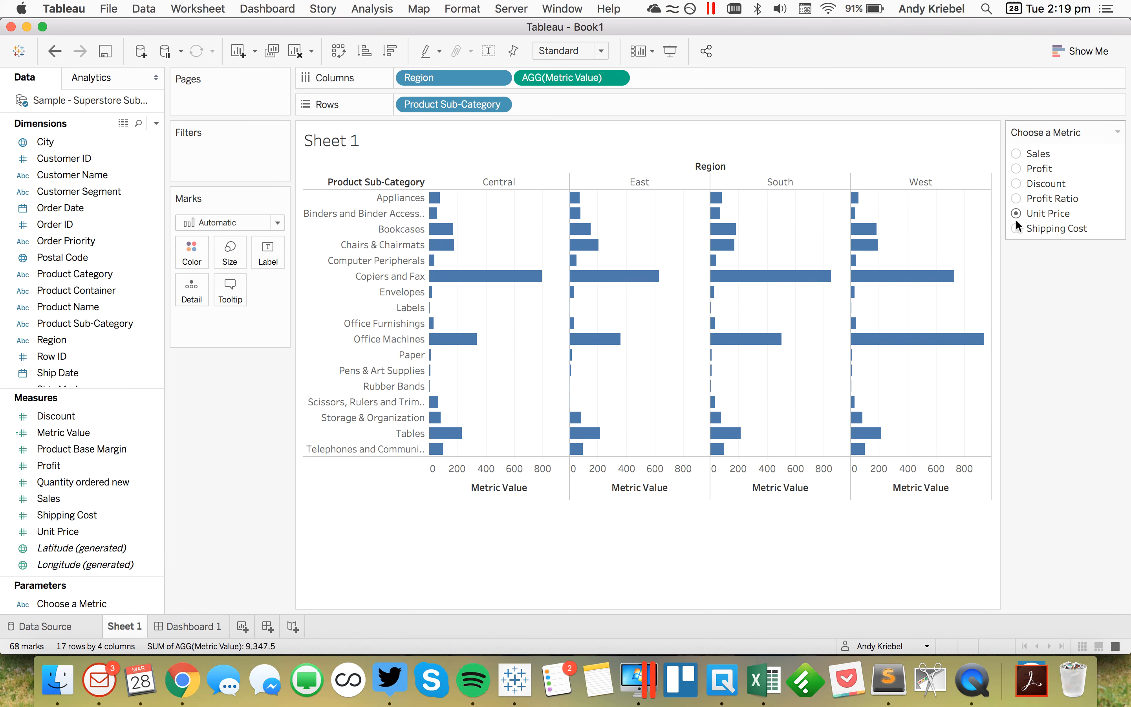
click(1016, 227)
click(1016, 155)
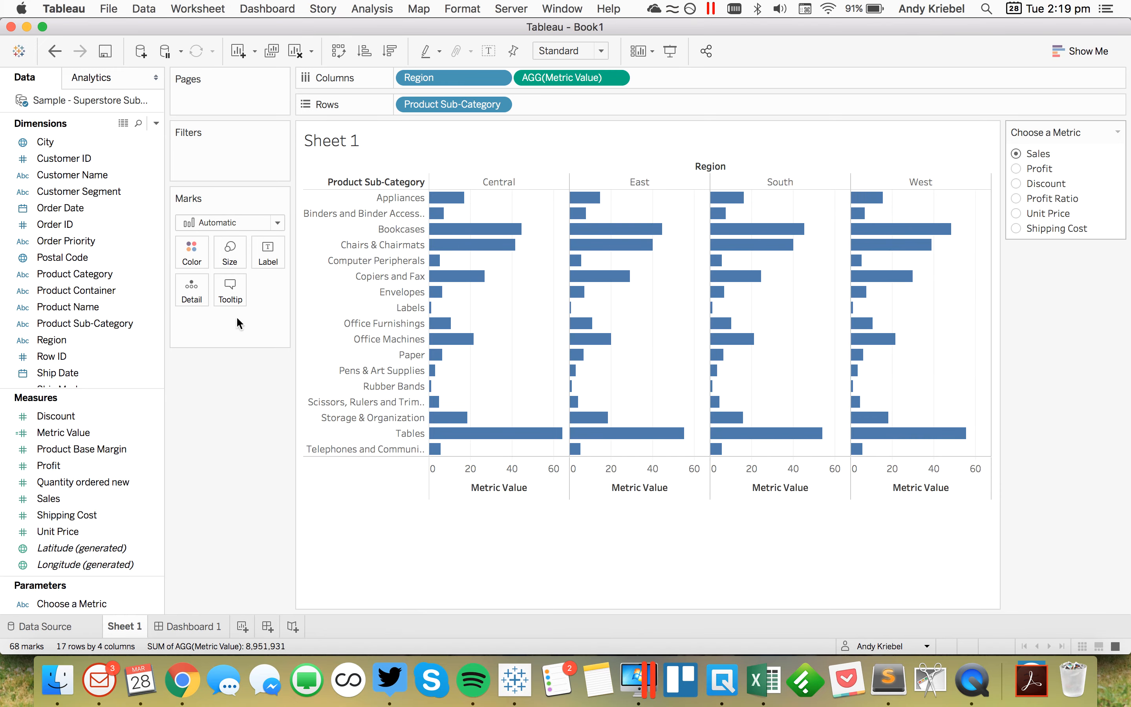
Color the bars by the Metric Value field
click(73, 484)
mouse_move(81, 433)
mouse_down()
mouse_move(182, 260)
mouse_move(201, 252)
mouse_up()
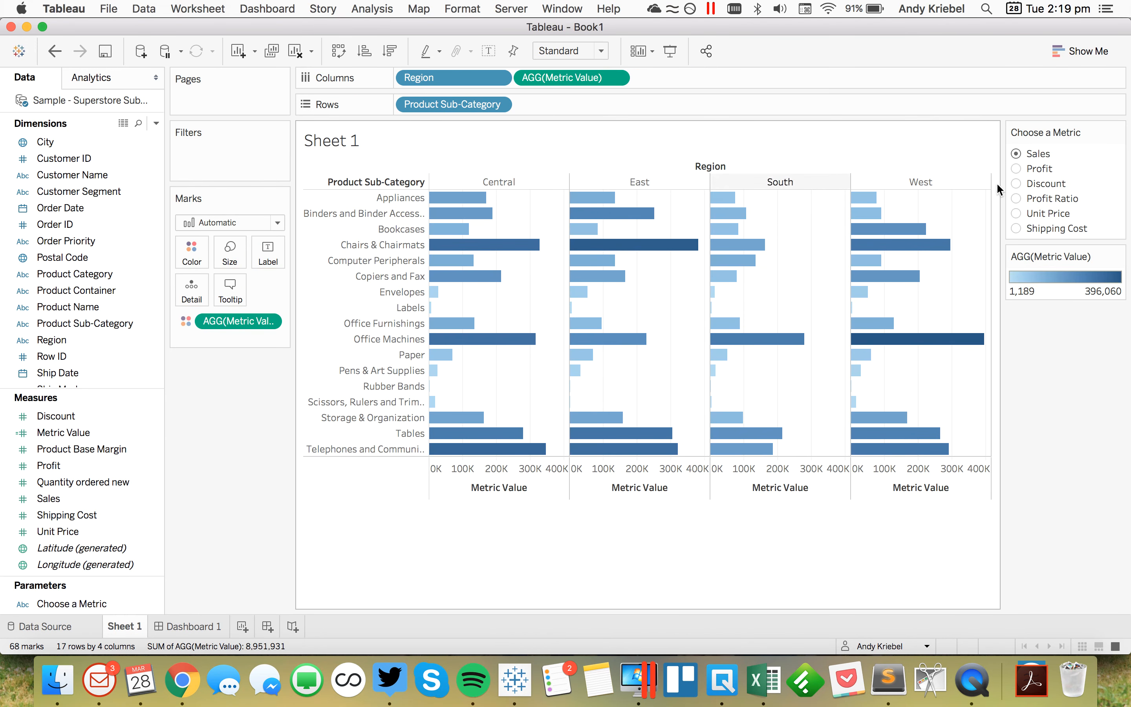
Check the bar colors with the metric set to Profit Ratio, Profit, Discount, Unit Price and Shipping Cost
click(1016, 199)
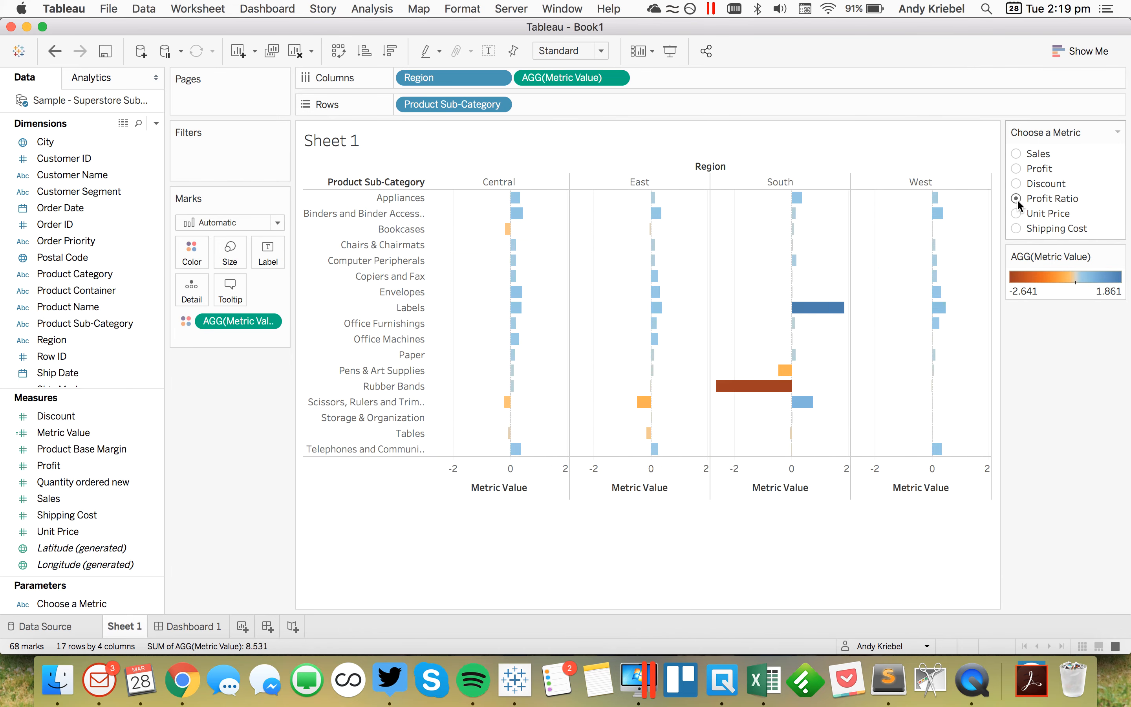
click(1016, 167)
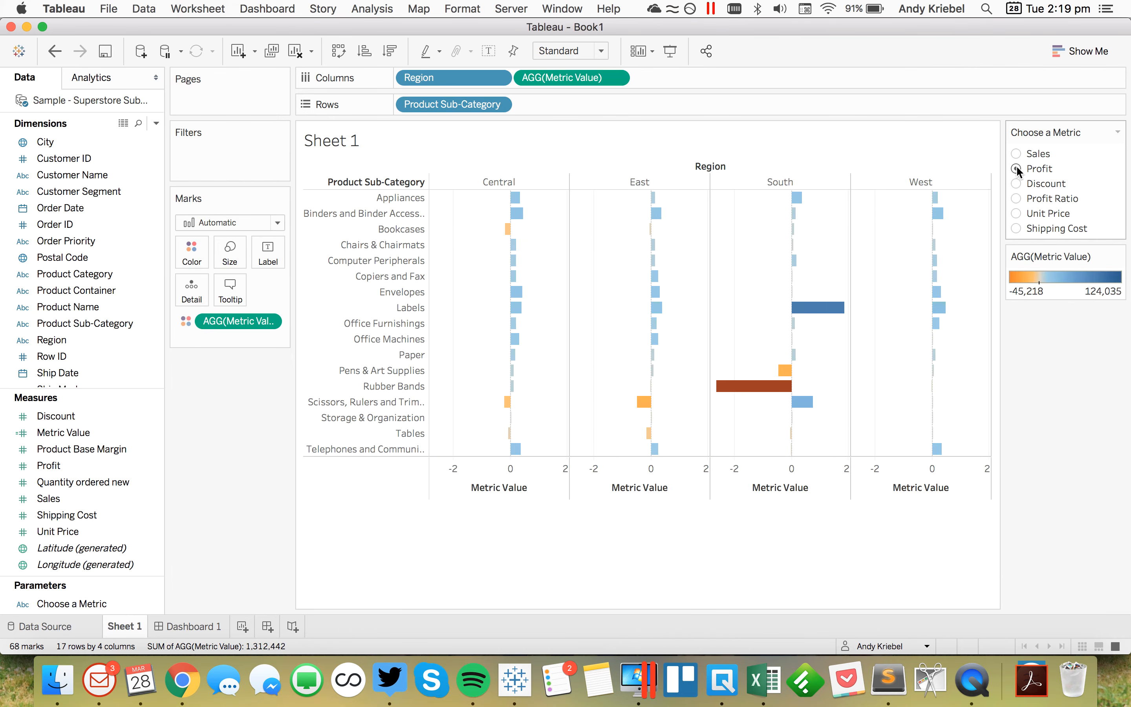
click(1017, 182)
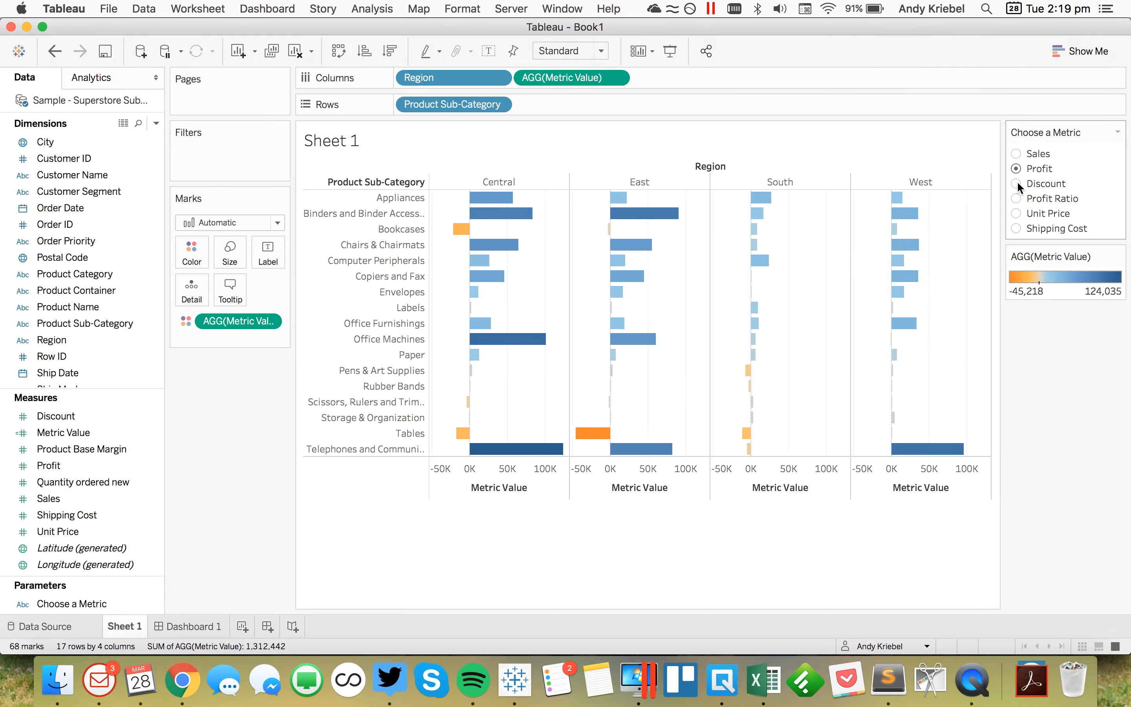
click(1018, 212)
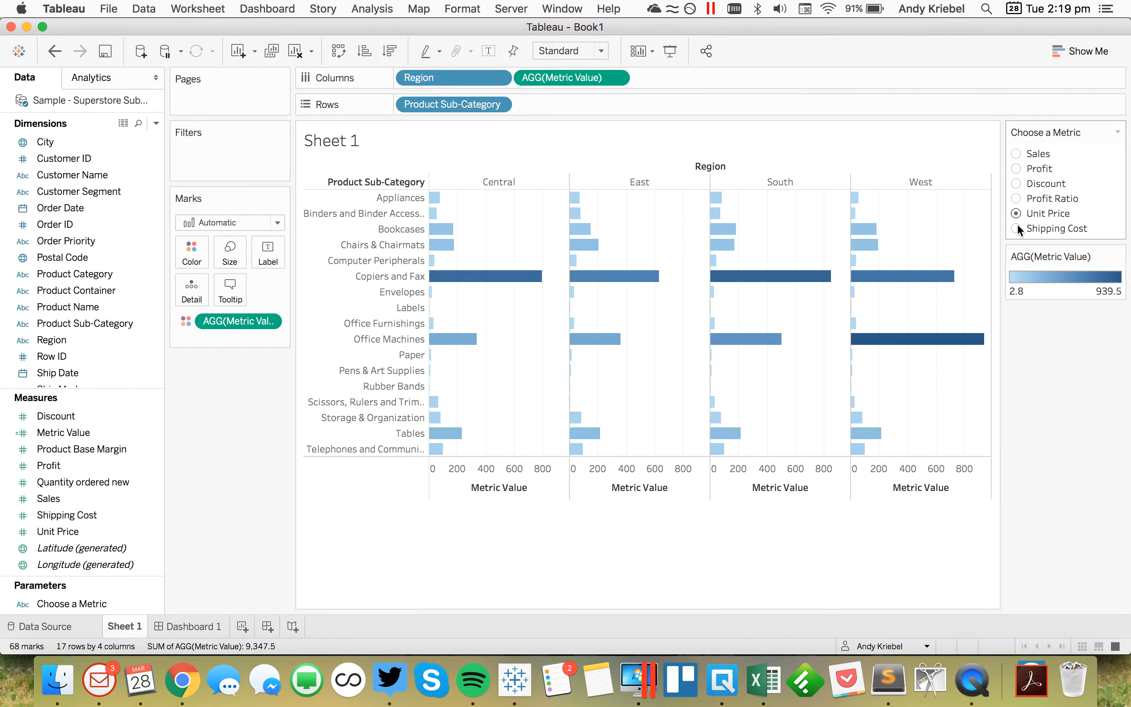
click(1017, 227)
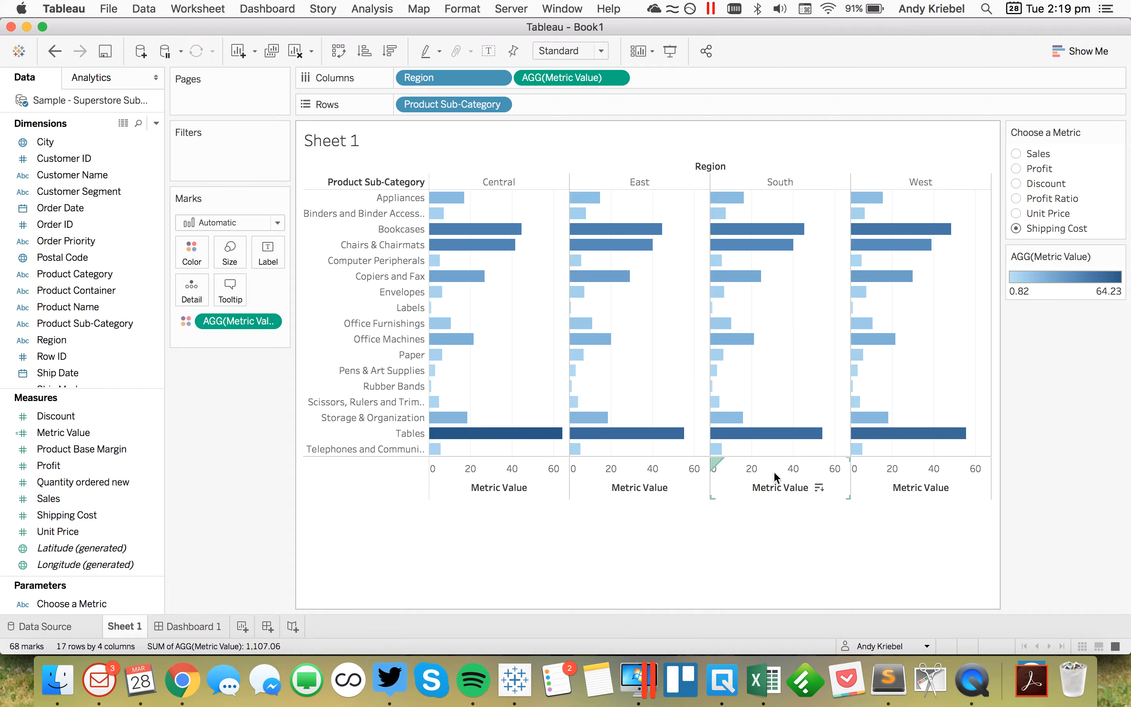
Compare the axis scales and number formats for Unit Price, Sales, Profit and Discount, finishing with Profit Ratio as the chosen metric
click(1016, 213)
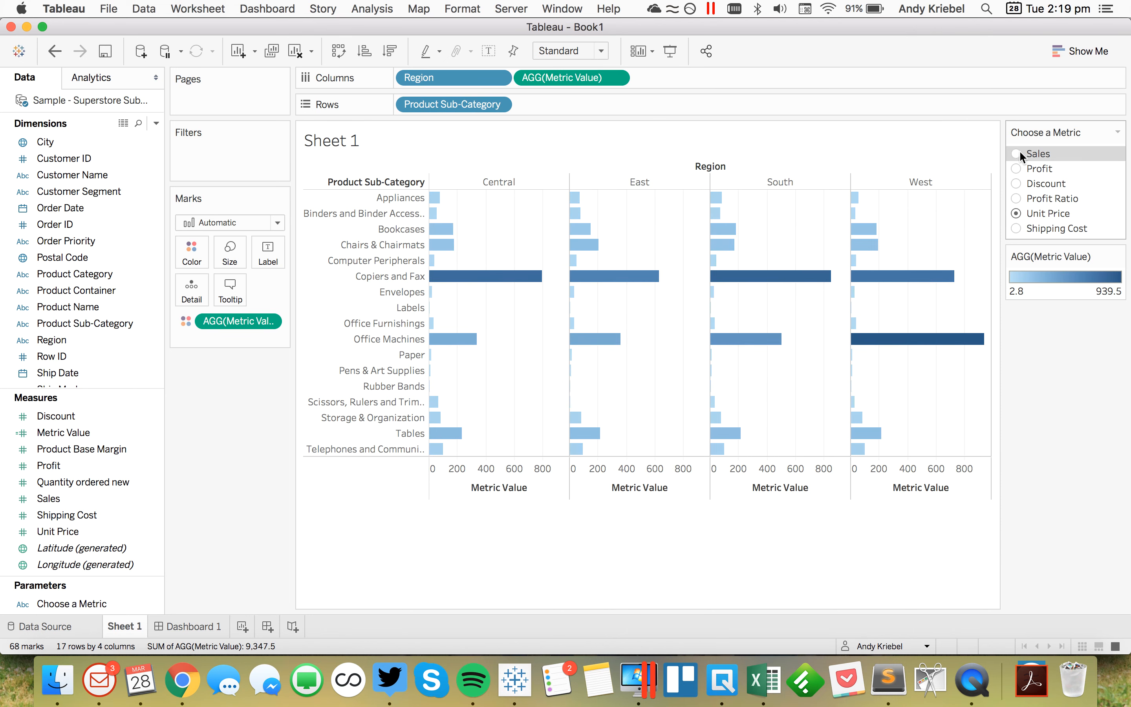
click(1016, 154)
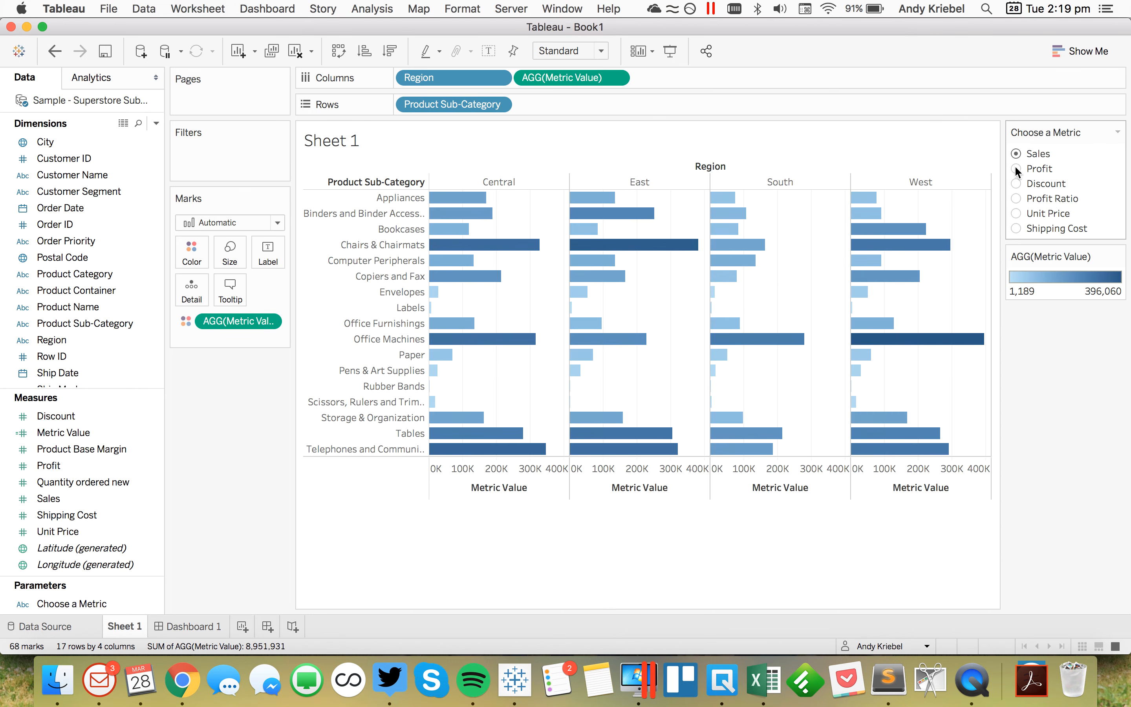
click(1016, 169)
click(1016, 183)
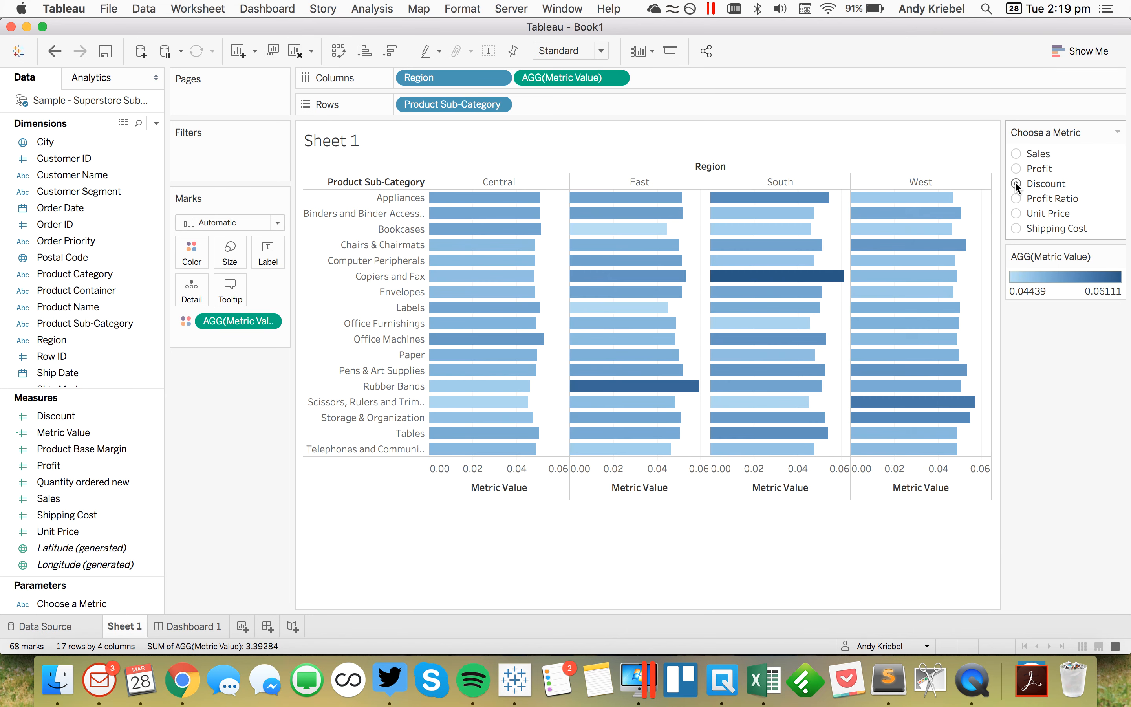
click(1017, 154)
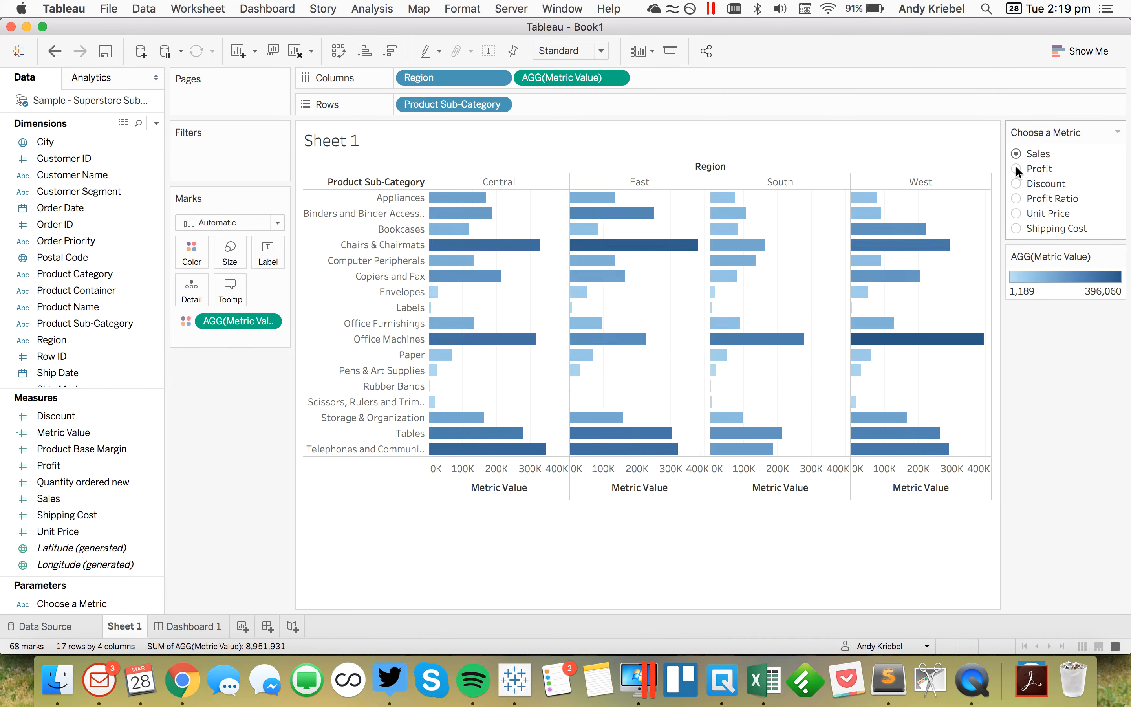
click(1016, 166)
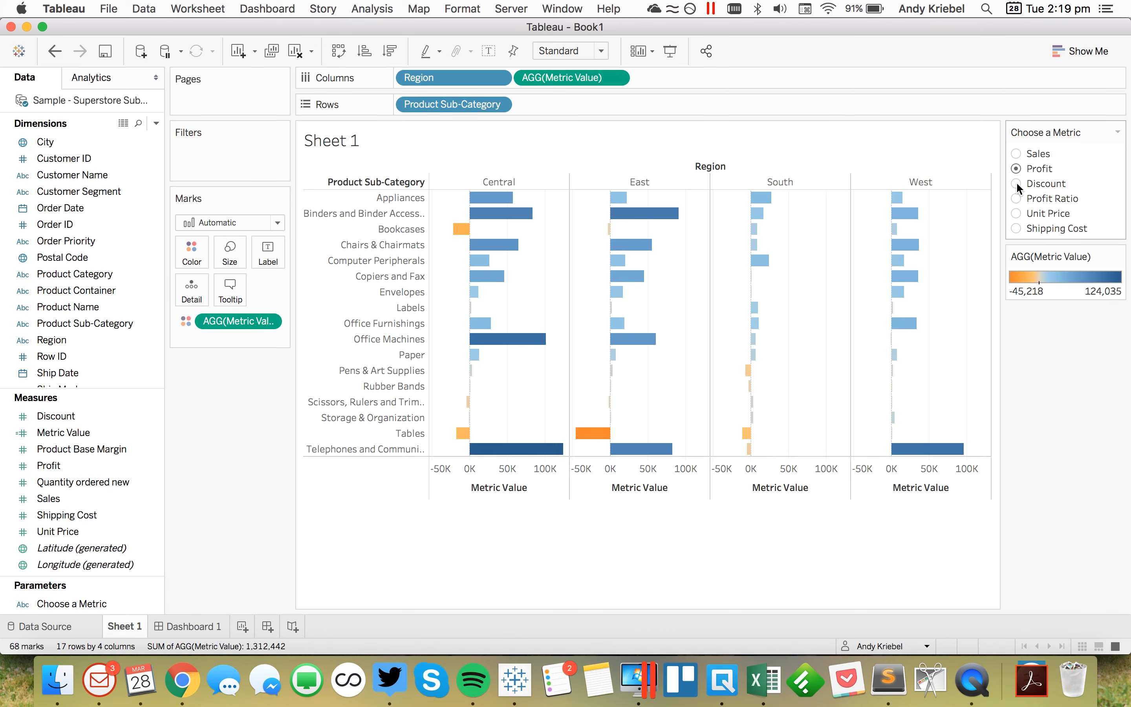
click(1017, 182)
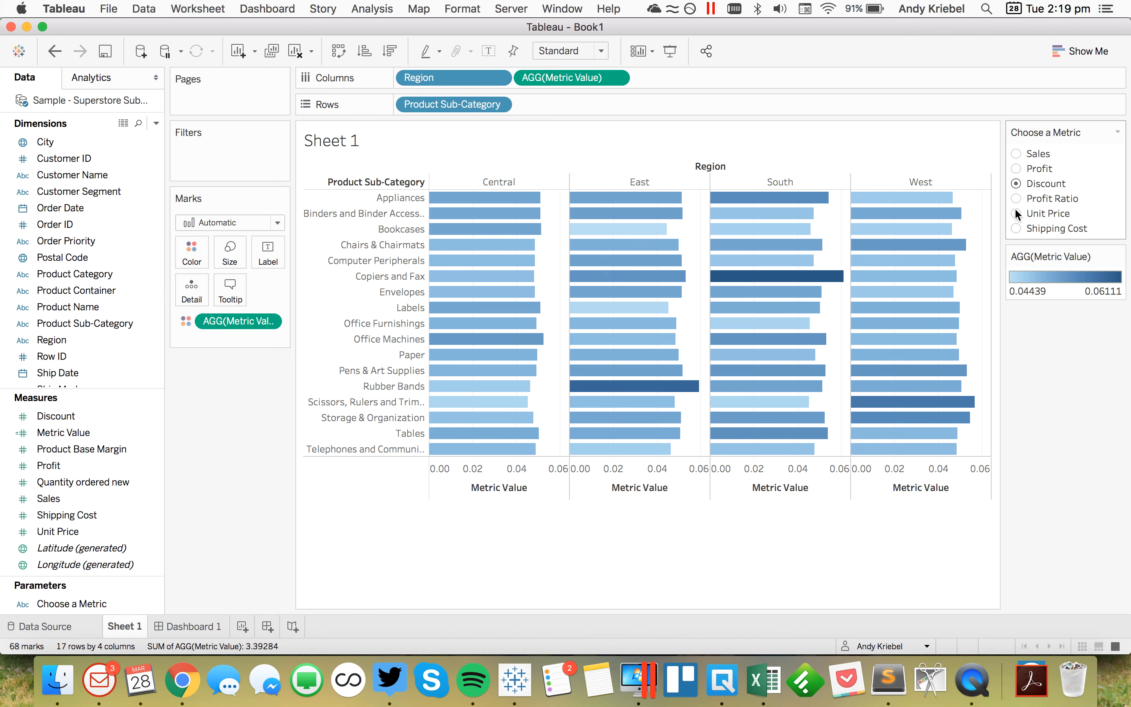
click(1016, 198)
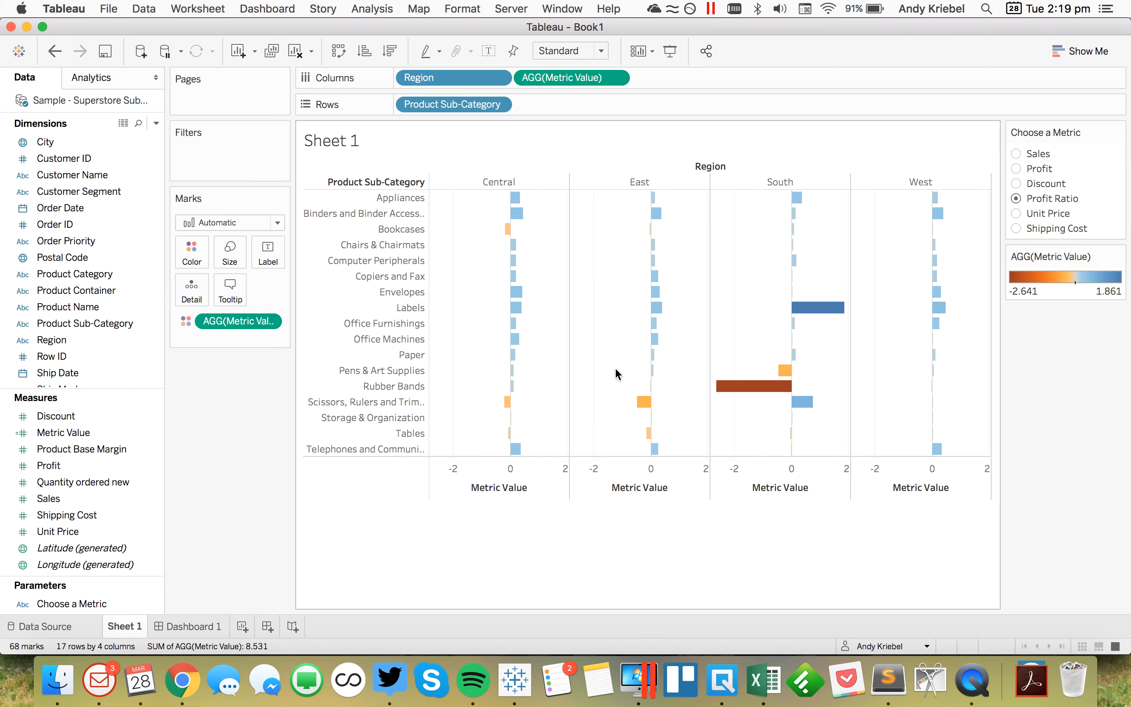
Create a new calculated field and name it Sales Value
click(156, 124)
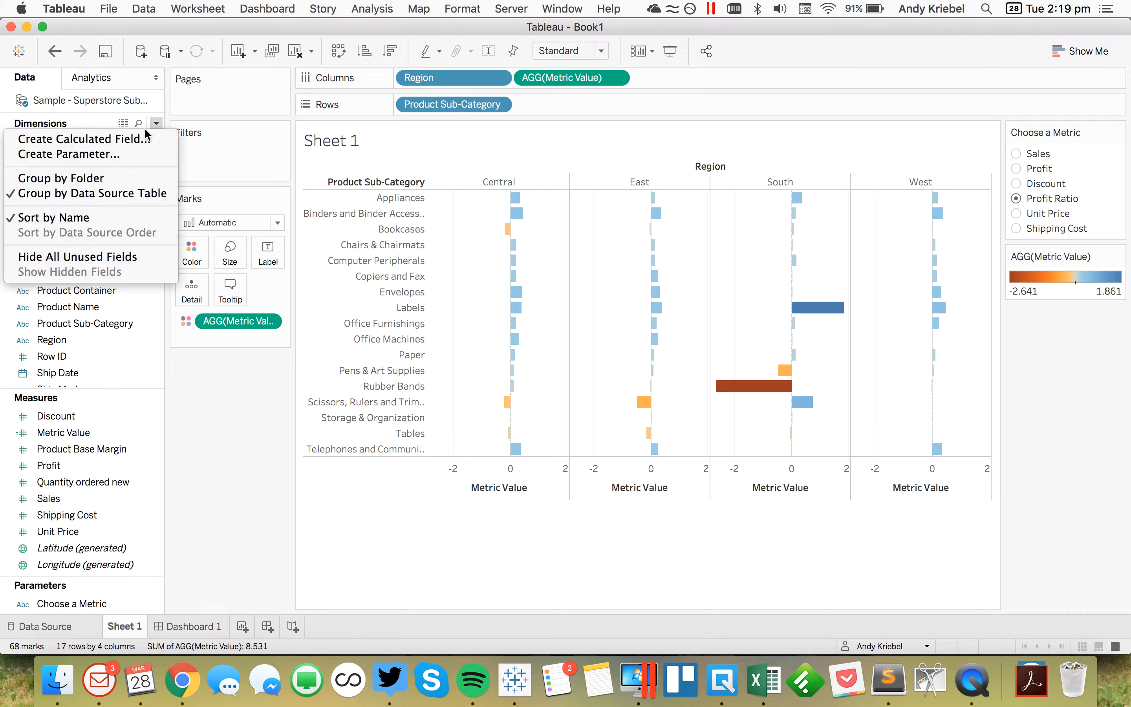
click(139, 140)
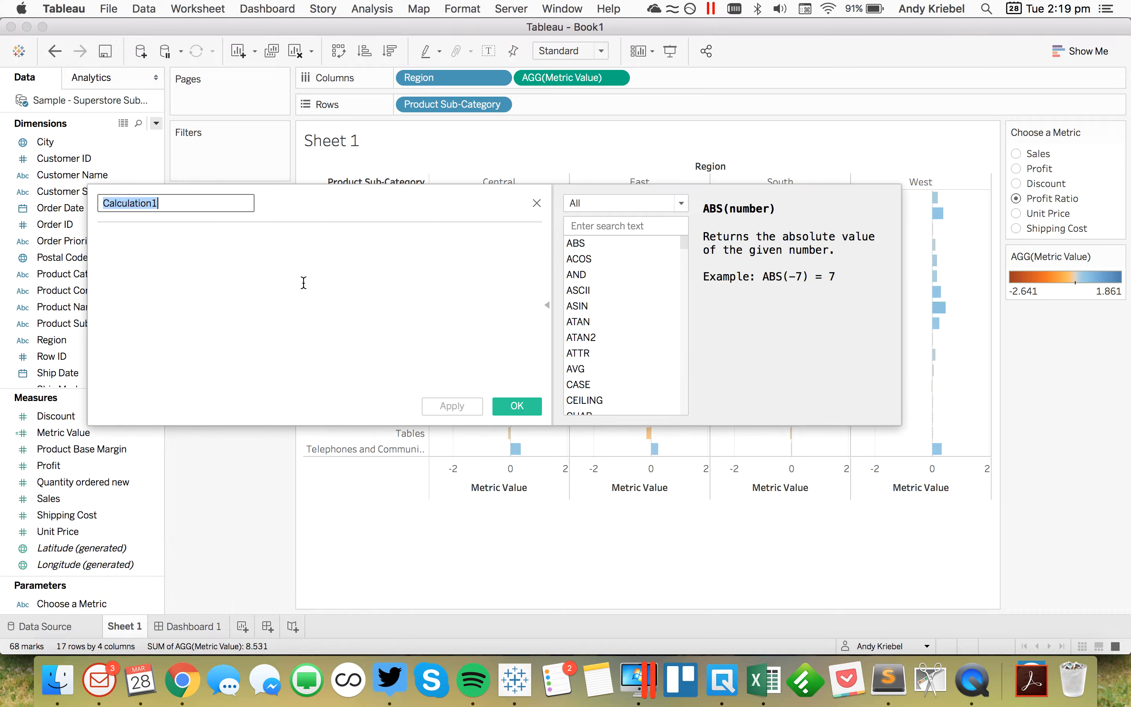
text(Sales V)
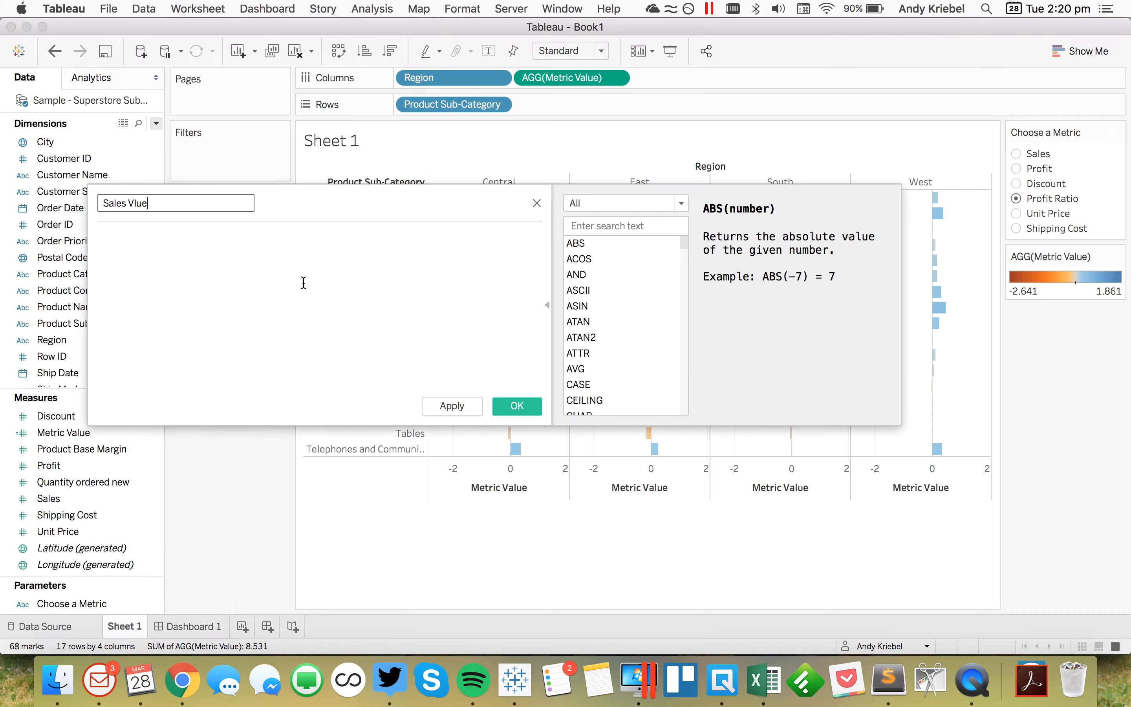
text(aleu)
key(Tab)
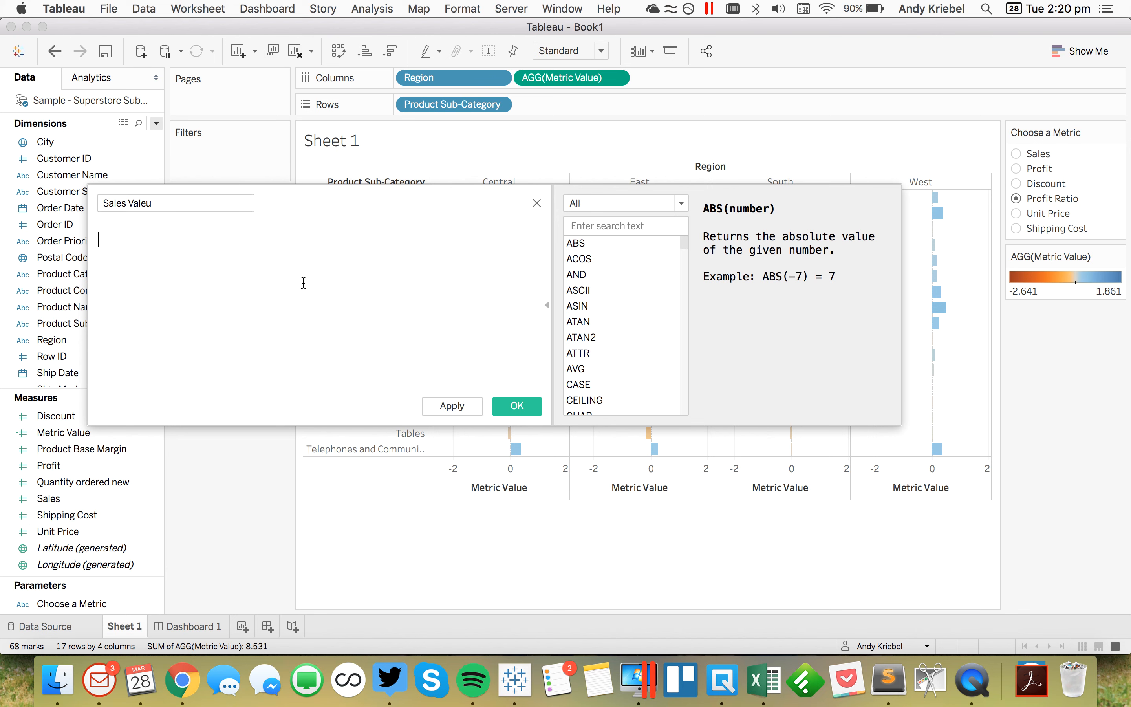
click(221, 205)
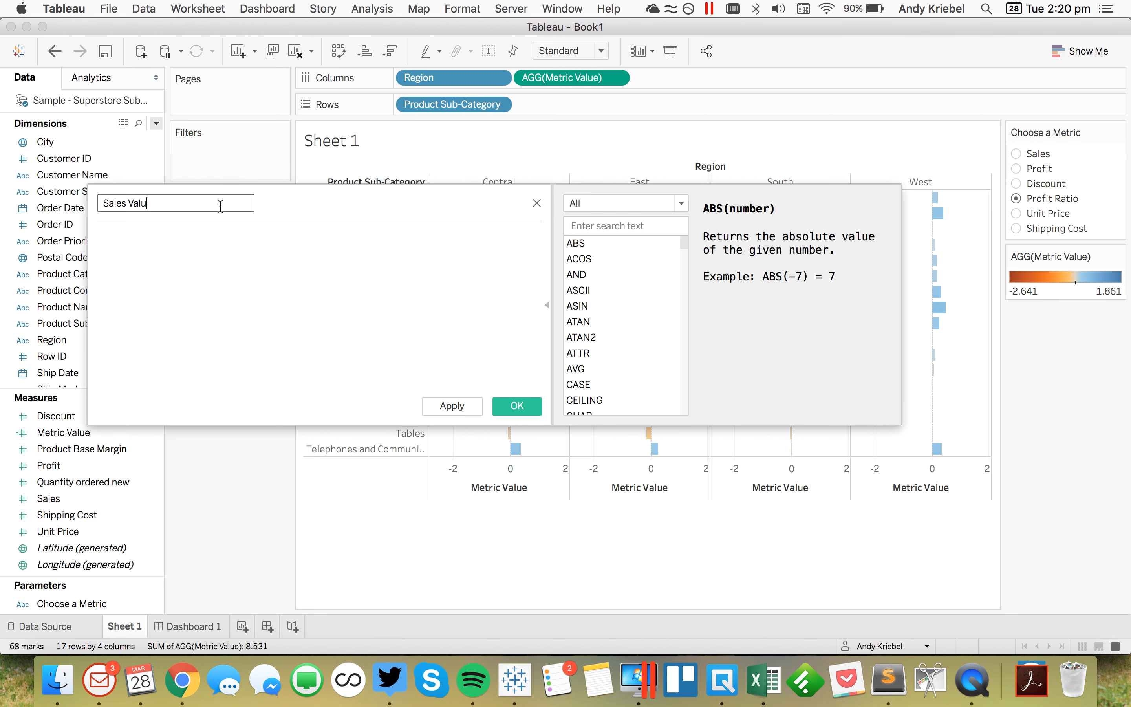
Define Sales Value as IIF([Choose a Metric]='Sales', SUM([Sales]), NULL) and save the calculation
text(IIF()
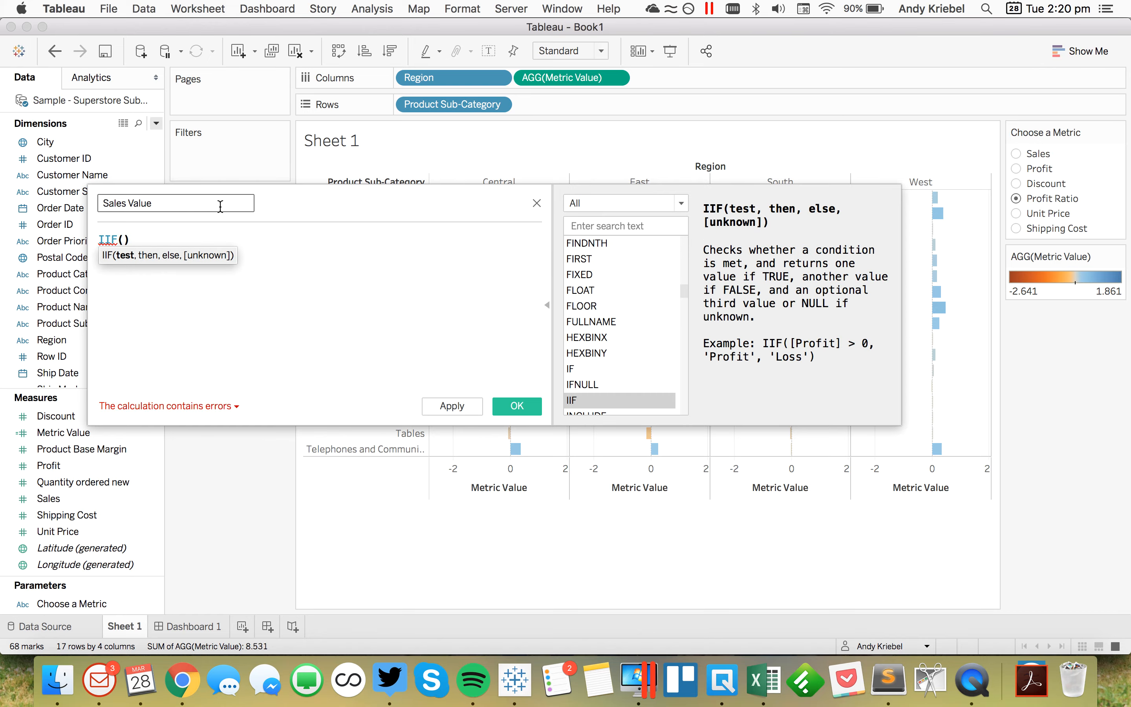
text([Choose a Metric])
key(Down)
key(Return)
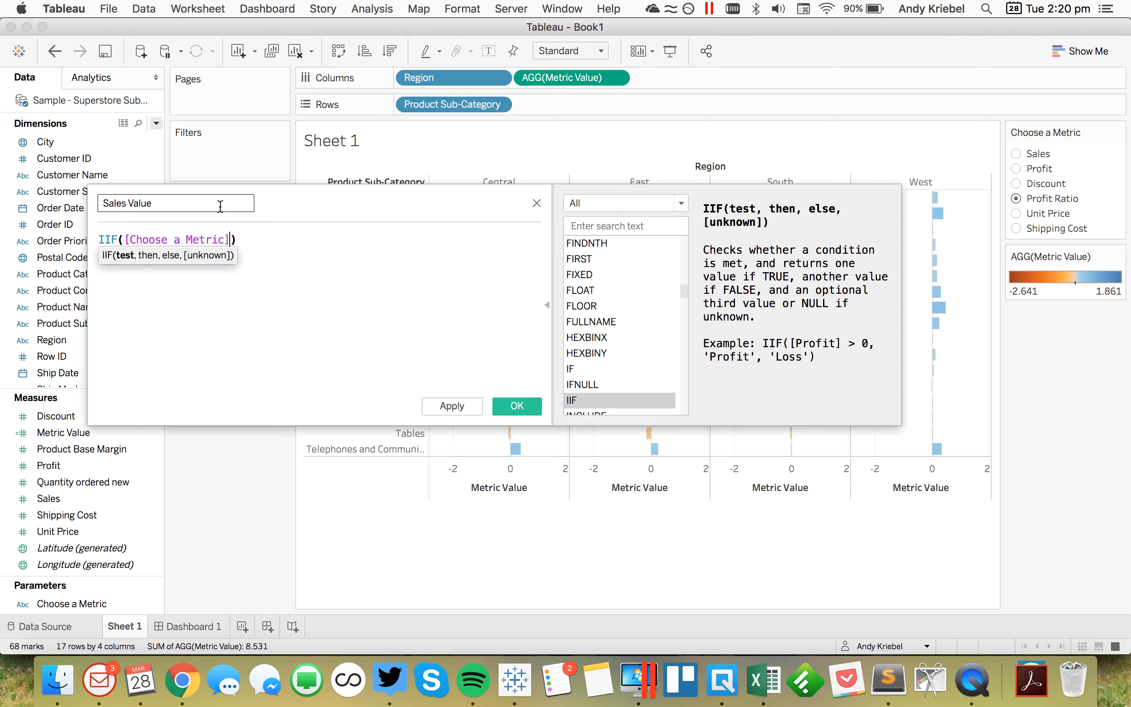
text(='Sales', )
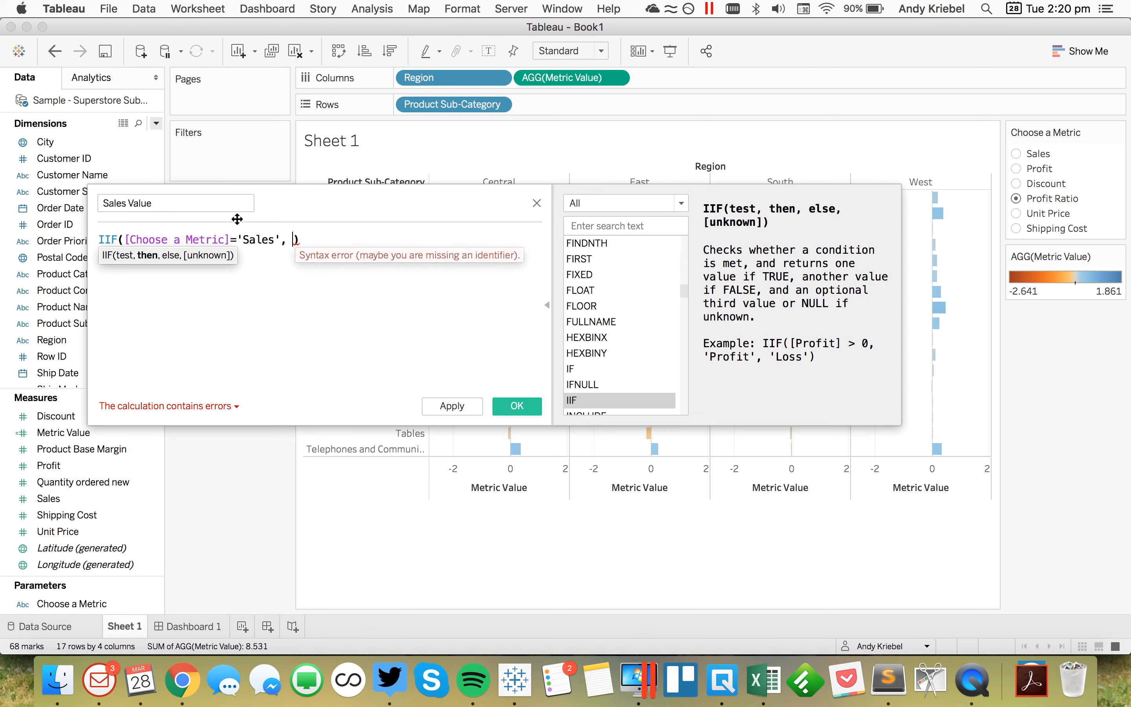
text(sum)
key(Return)
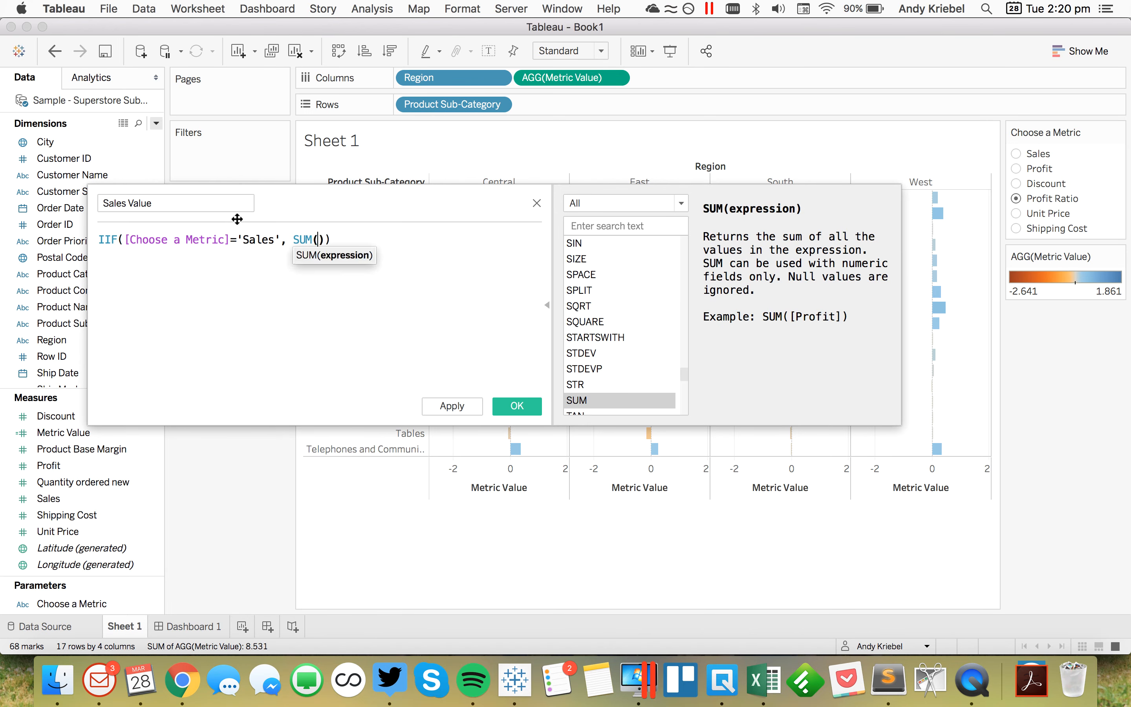
text([Sa)
key(Return)
text(), NULL)
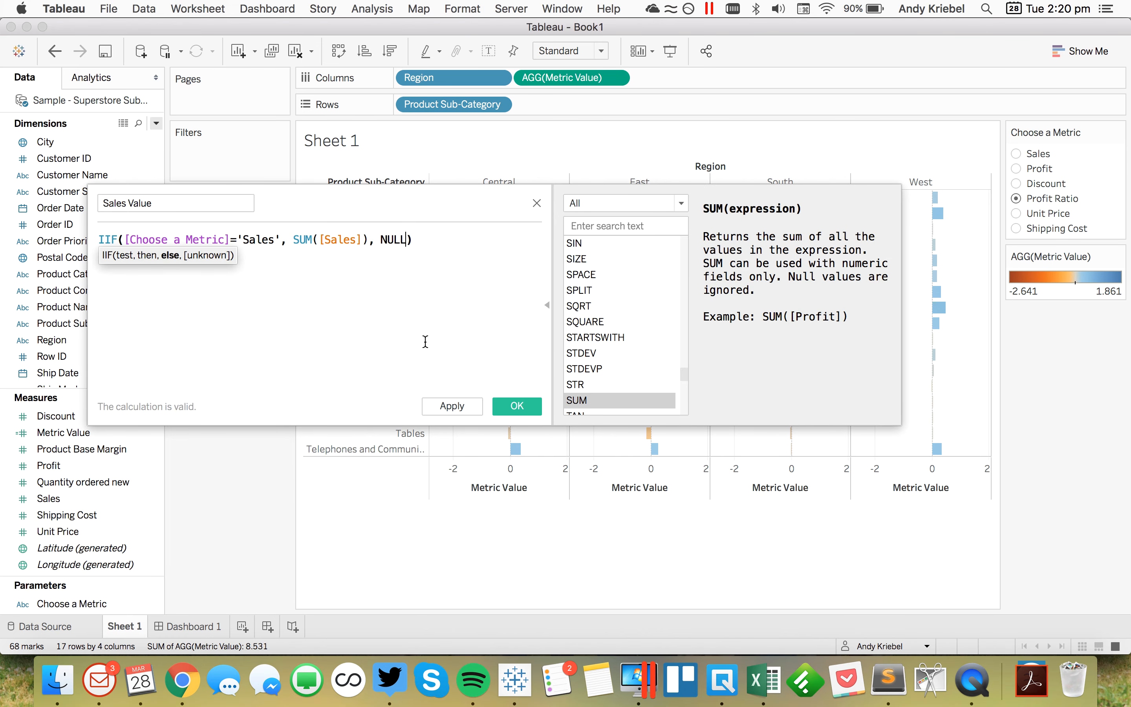
click(514, 406)
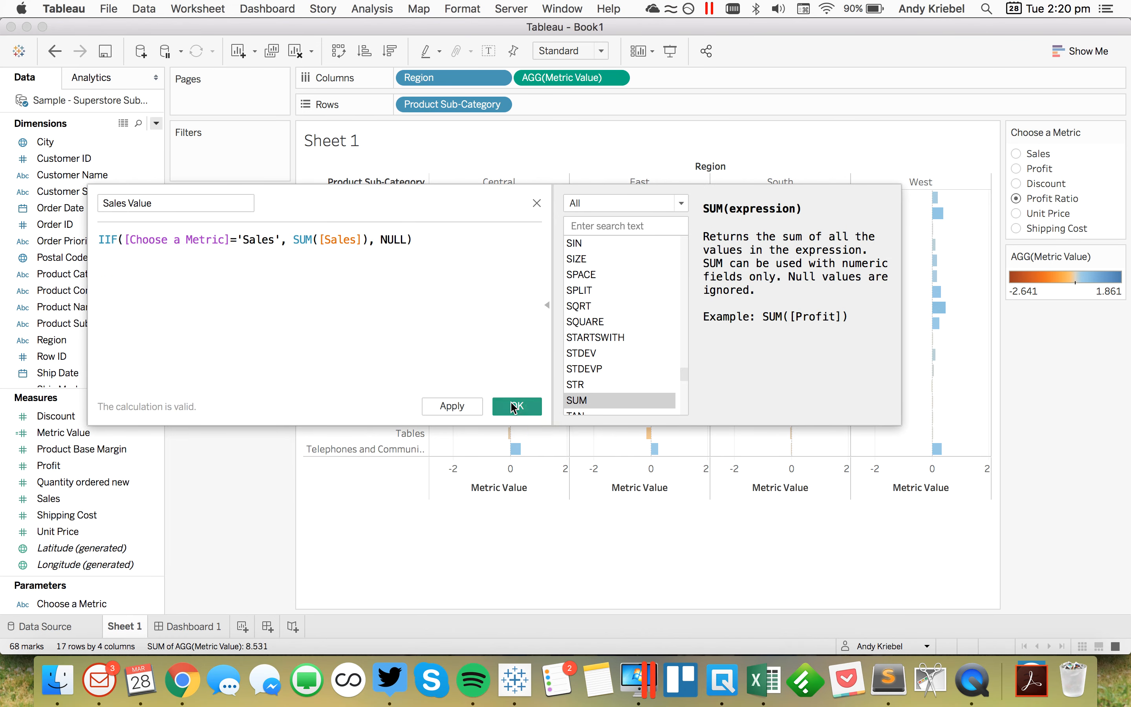
Duplicate the Sales Value calculation, name the copy Profit Value and make its condition test for 'Profit'
right_click(81, 515)
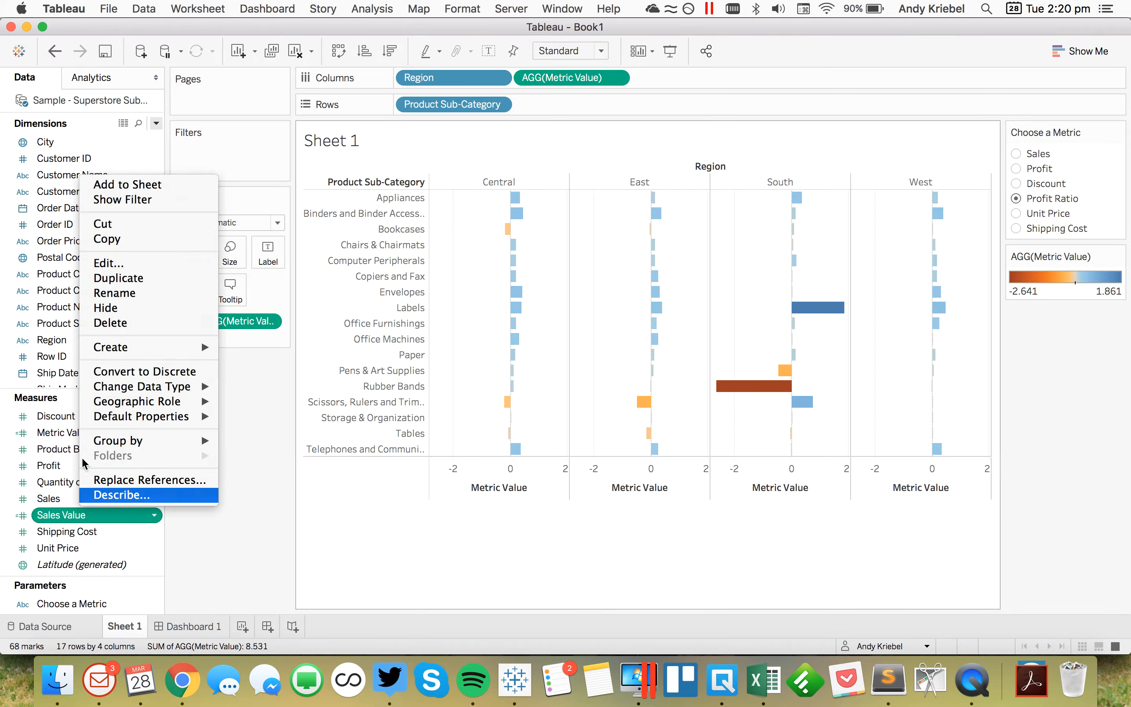
click(114, 279)
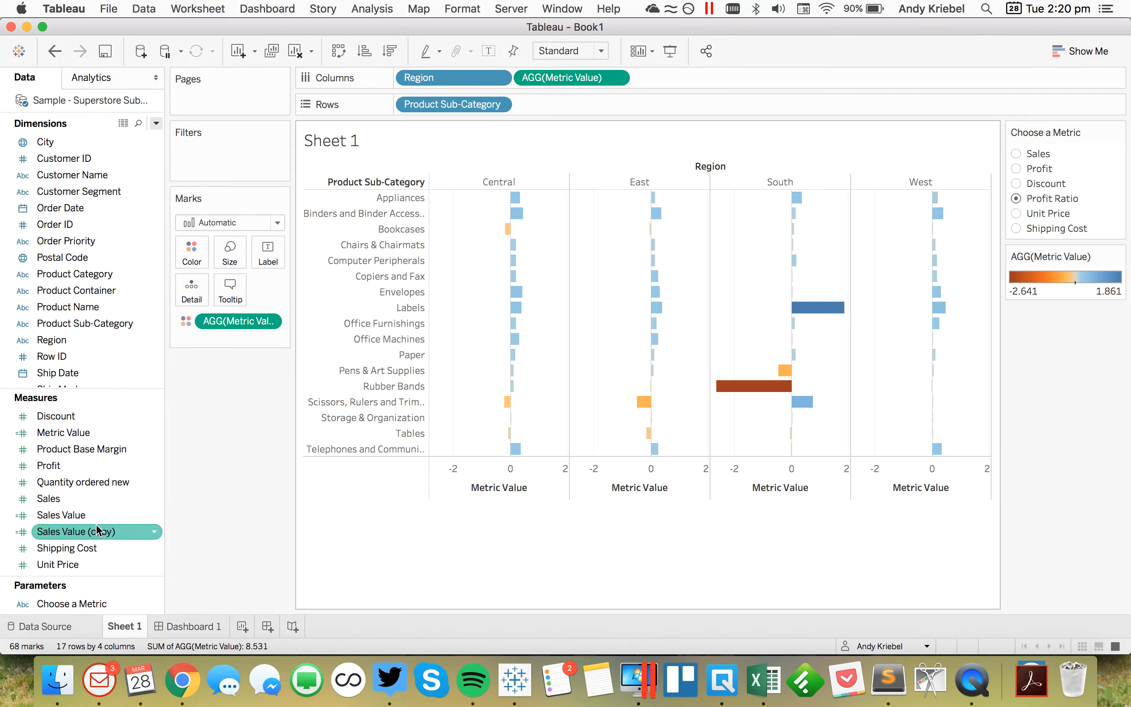
right_click(98, 531)
click(135, 277)
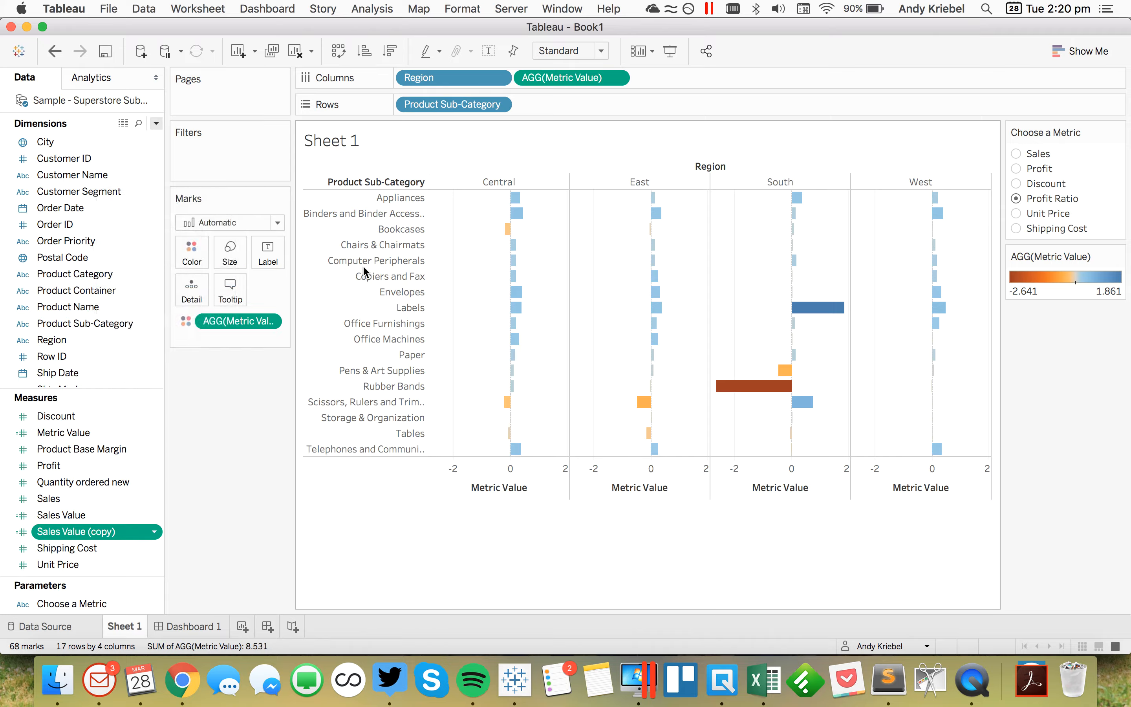
drag(255, 204, 56, 211)
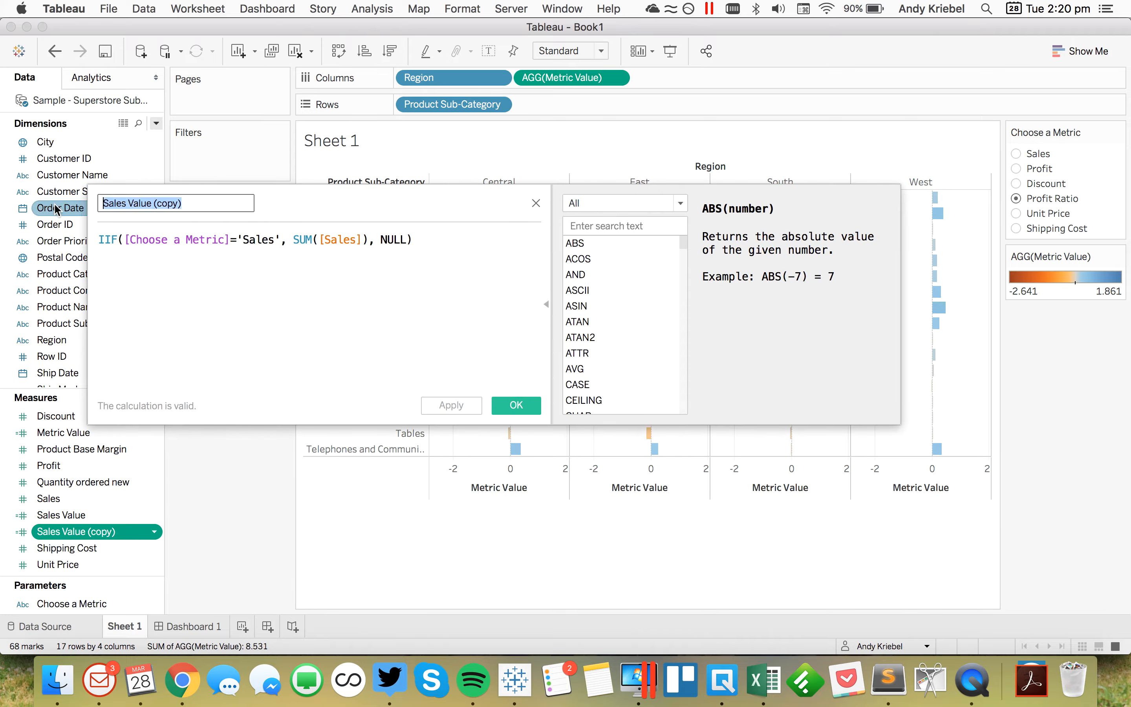
text(Profit Value)
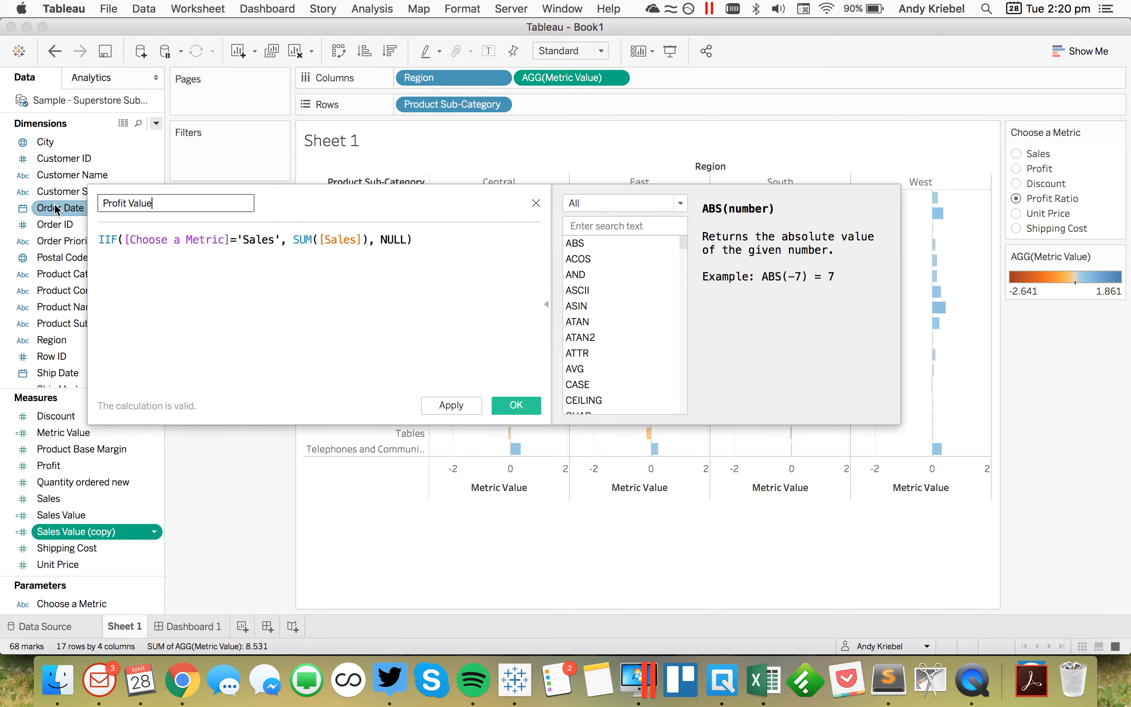
double_click(257, 240)
text(Pr)
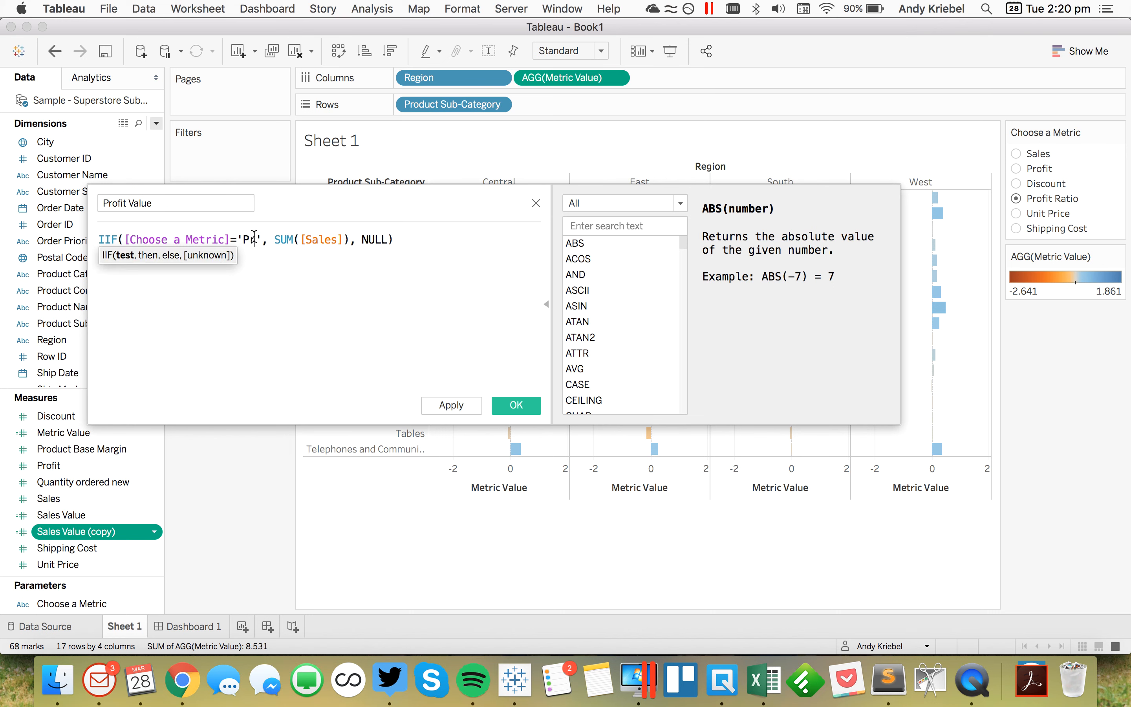
text(ofit)
Change the summed field in the Profit Value formula to [Profit]
double_click(351, 232)
text(pro)
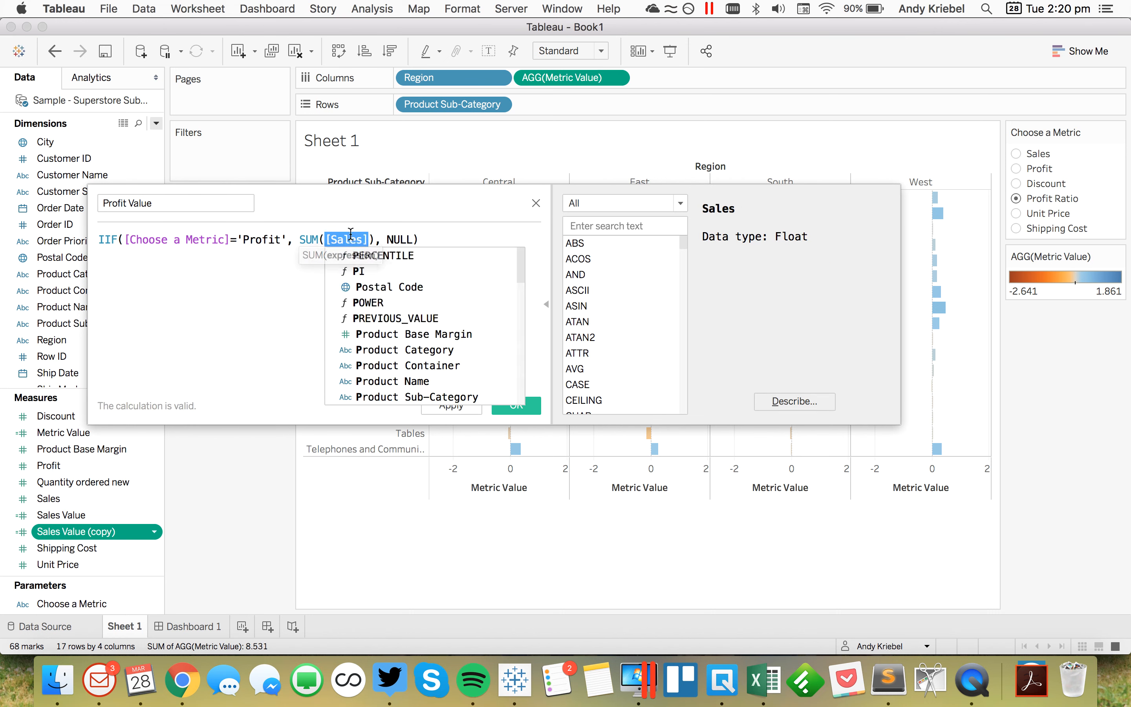
key(Down)
key(Down)
key(Down)
key(Down)
key(Return)
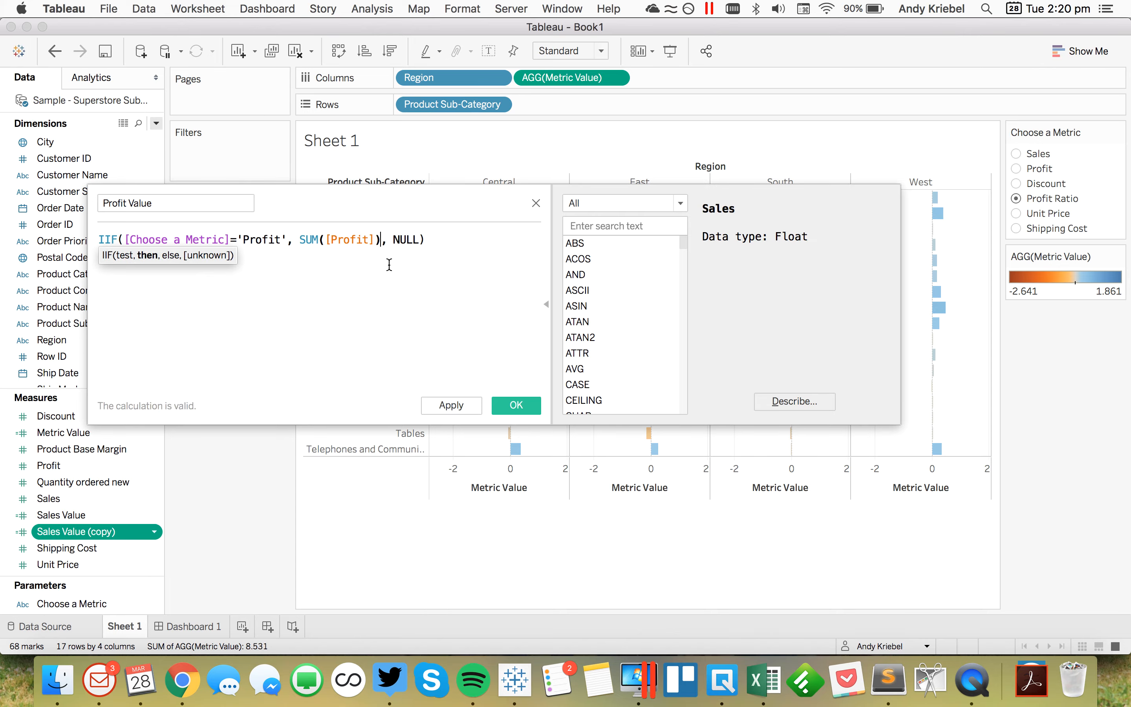
Replace the SUM expression in the Profit Value formula with [Metric Value] and save the calculation
shift+click(298, 239)
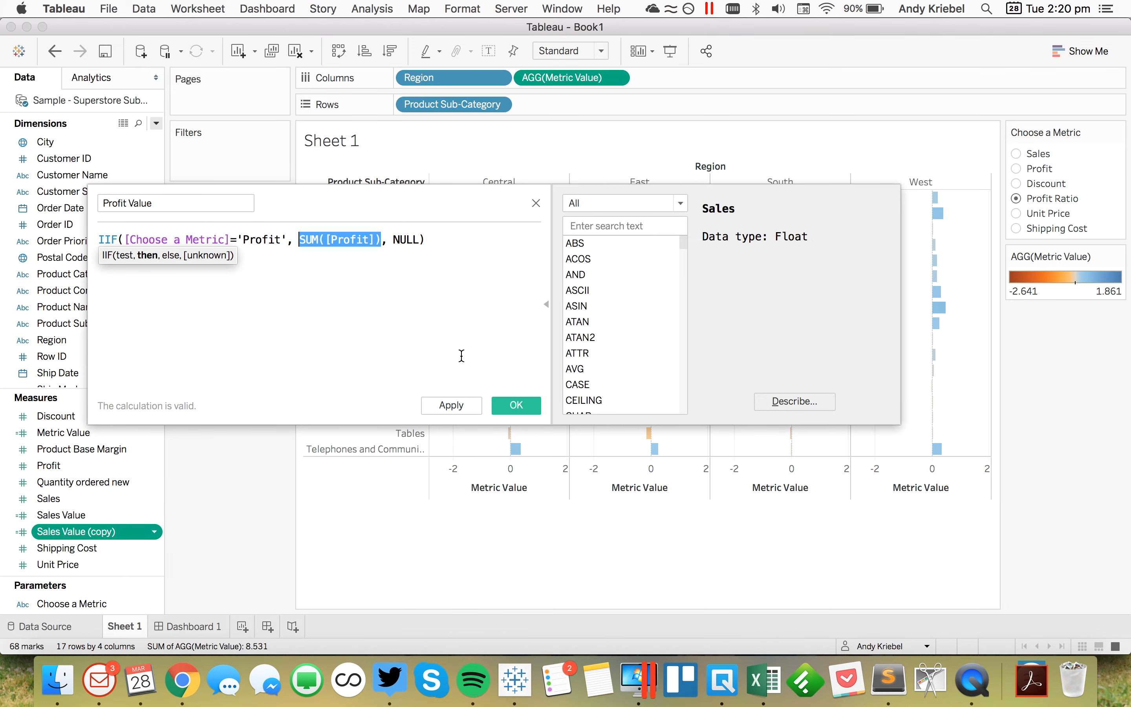
text(me)
key(Down)
key(Return)
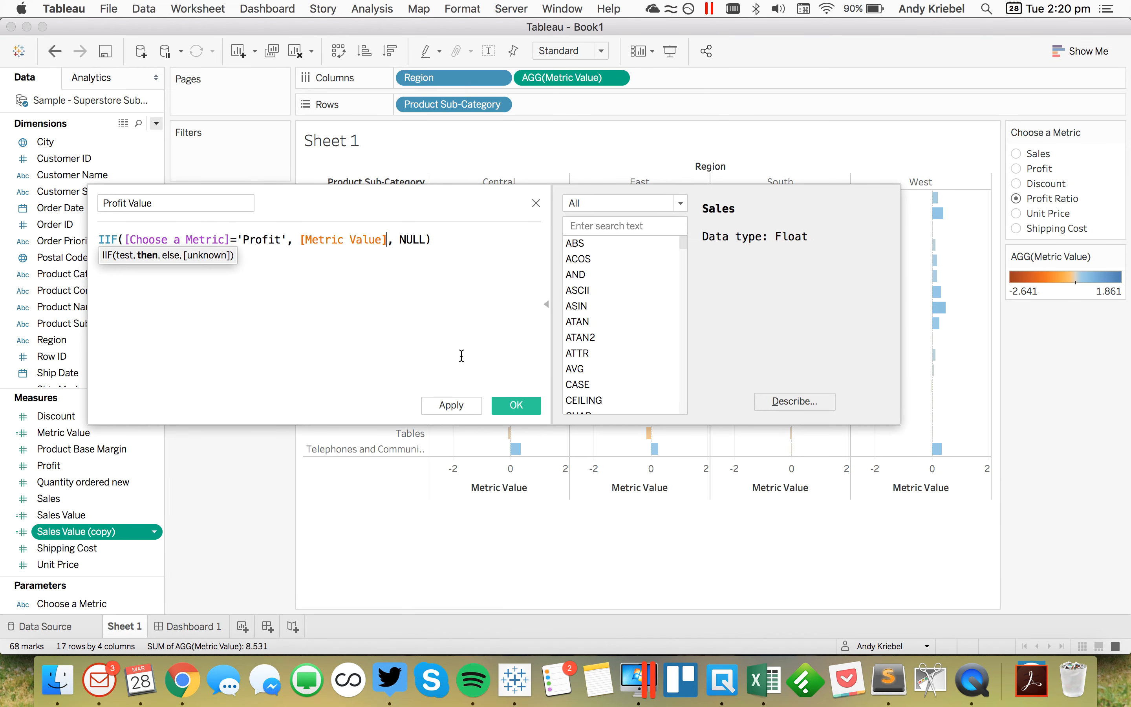
click(517, 406)
Edit the Sales Value calculation so it returns [Metric Value] instead of SUM([Sales]), and save it
click(81, 531)
right_click(81, 531)
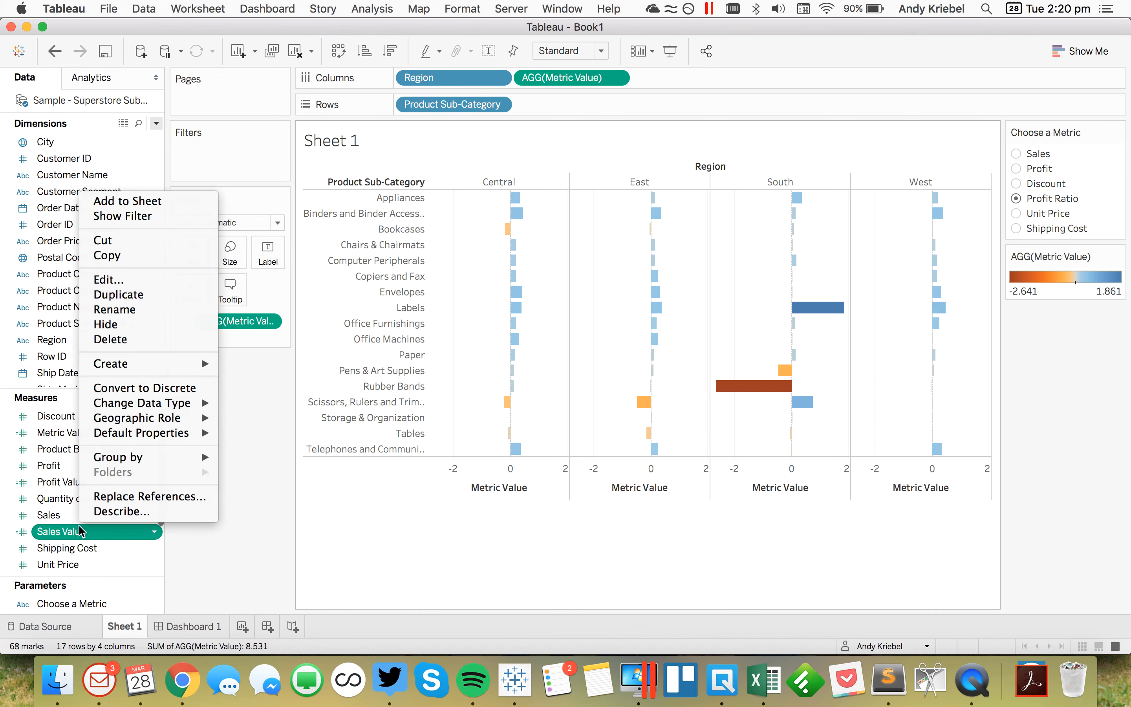
click(126, 280)
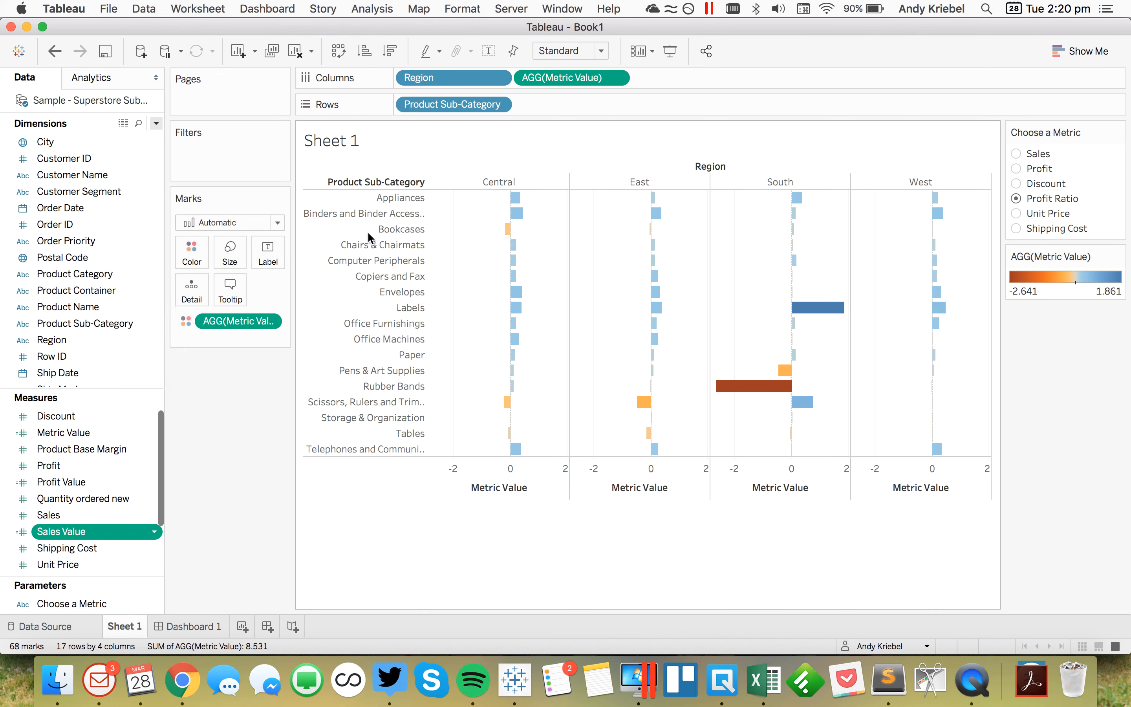
drag(296, 238, 367, 238)
text(me)
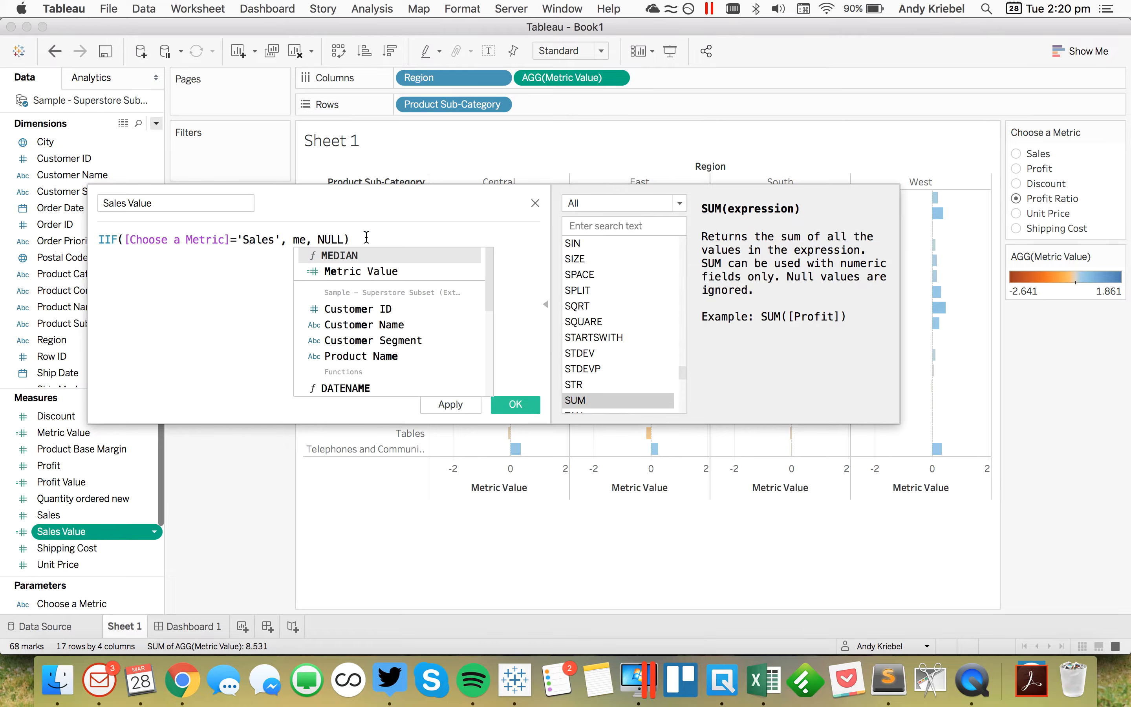
key(Down)
key(Return)
click(514, 404)
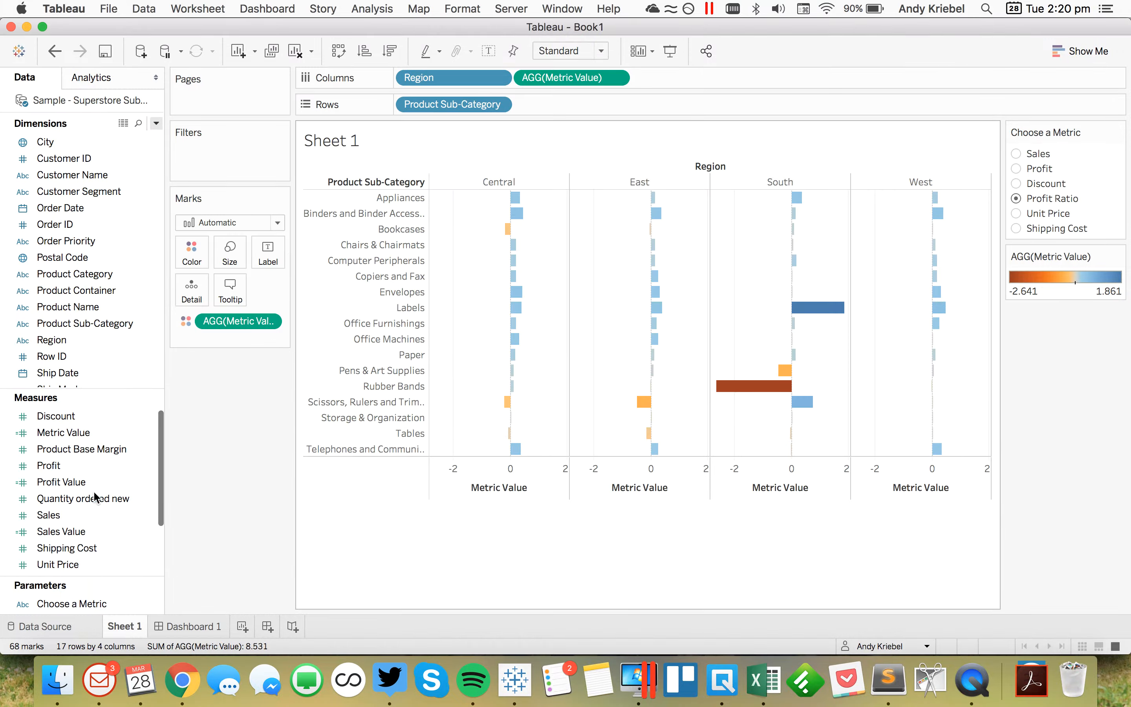
Duplicate the Sales Value calculation and name the copy Discount Value
right_click(75, 532)
click(114, 294)
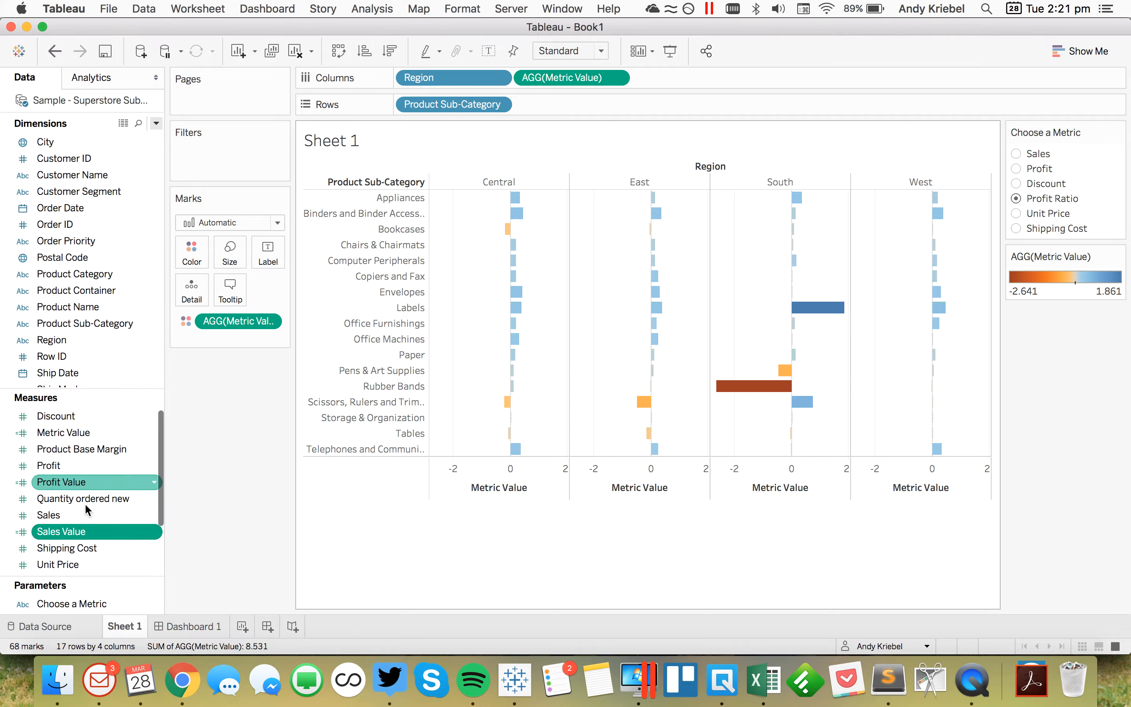
right_click(84, 548)
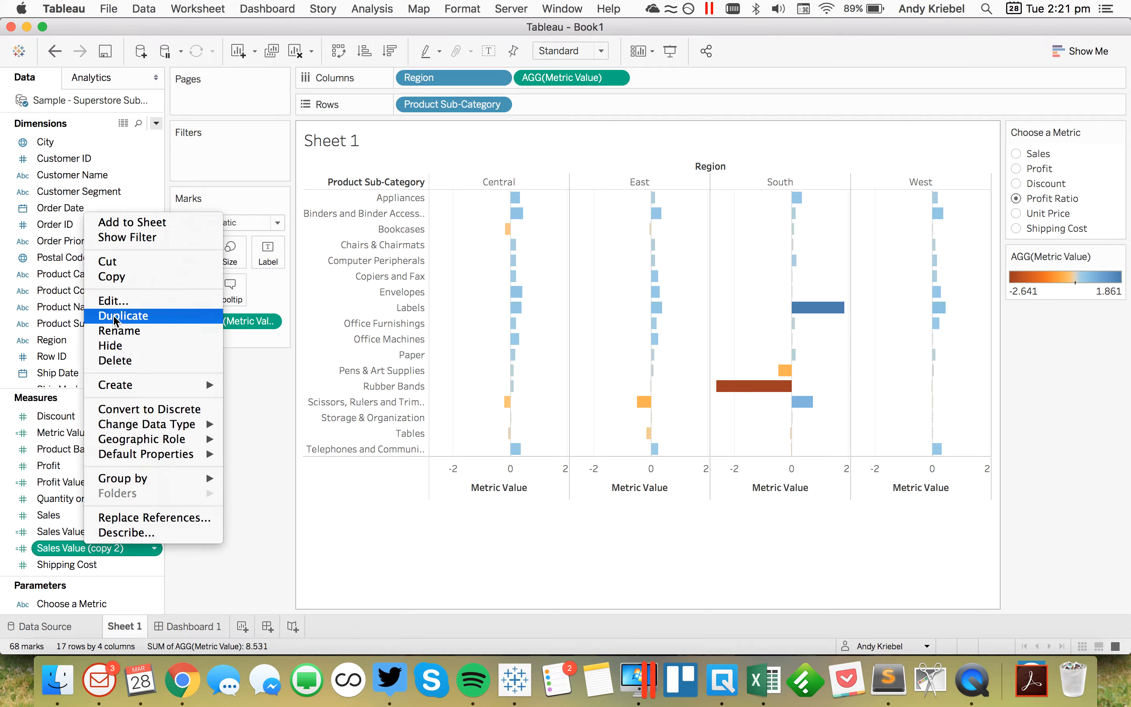
click(122, 302)
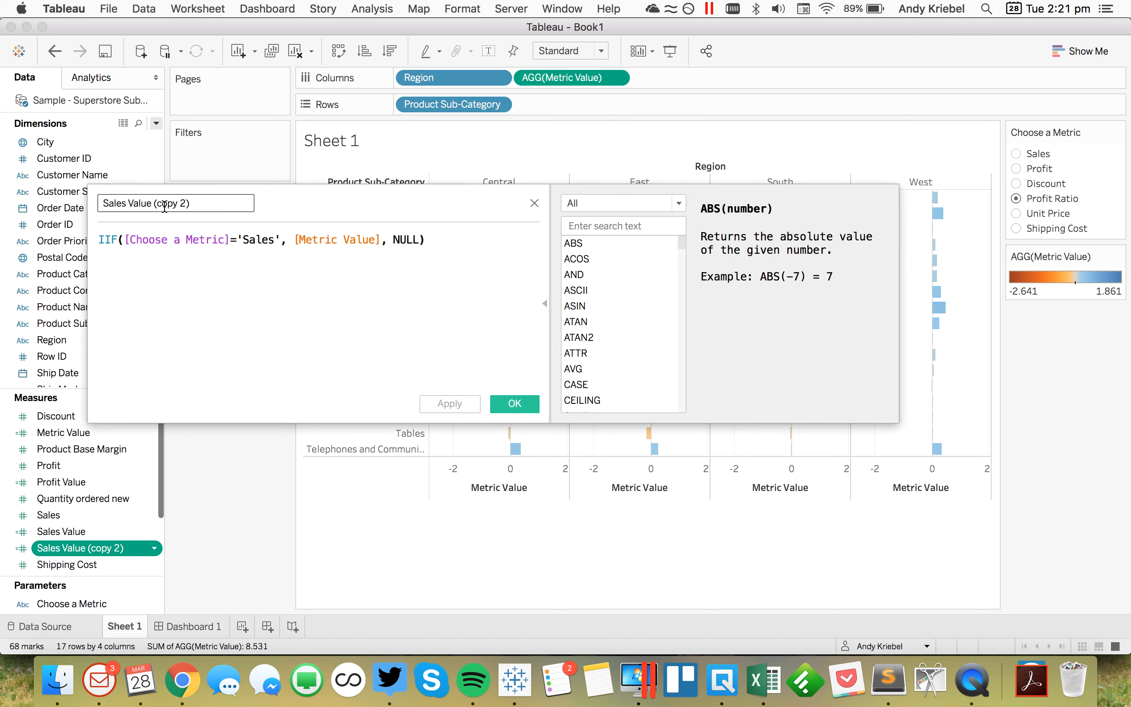
drag(205, 202, 2, 201)
text(Discount Value)
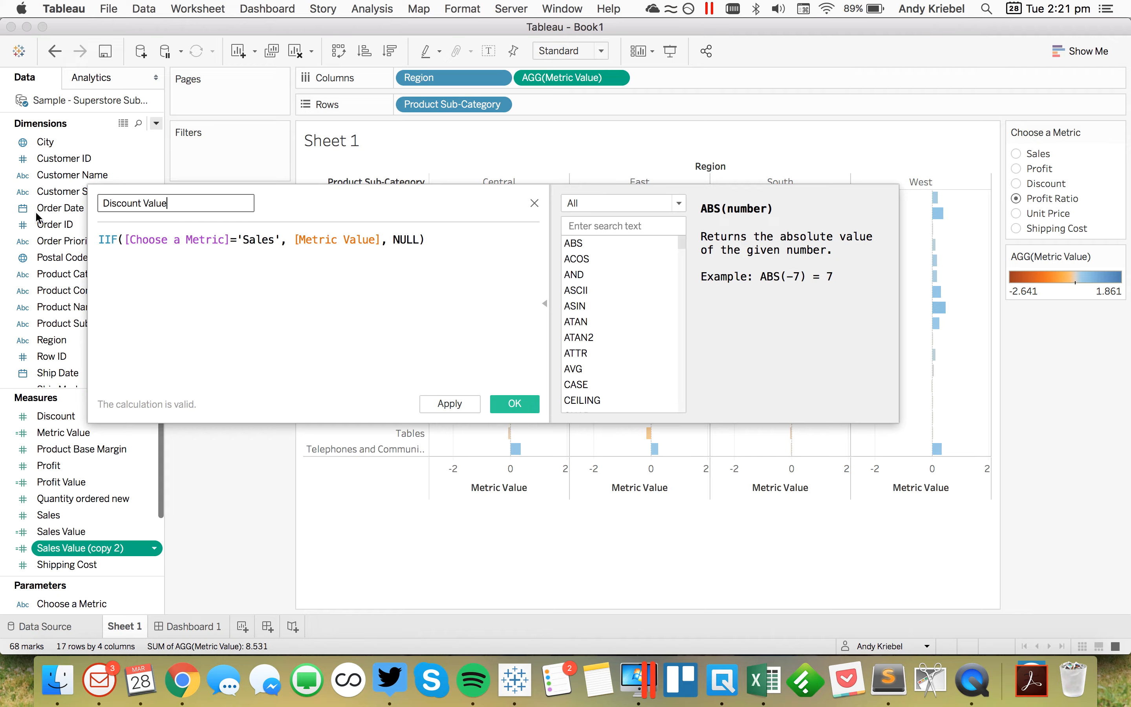
Make the Discount Value condition test for 'Discount', keeping [Metric Value] as its result, and save the calculation
double_click(262, 240)
text(Discoun)
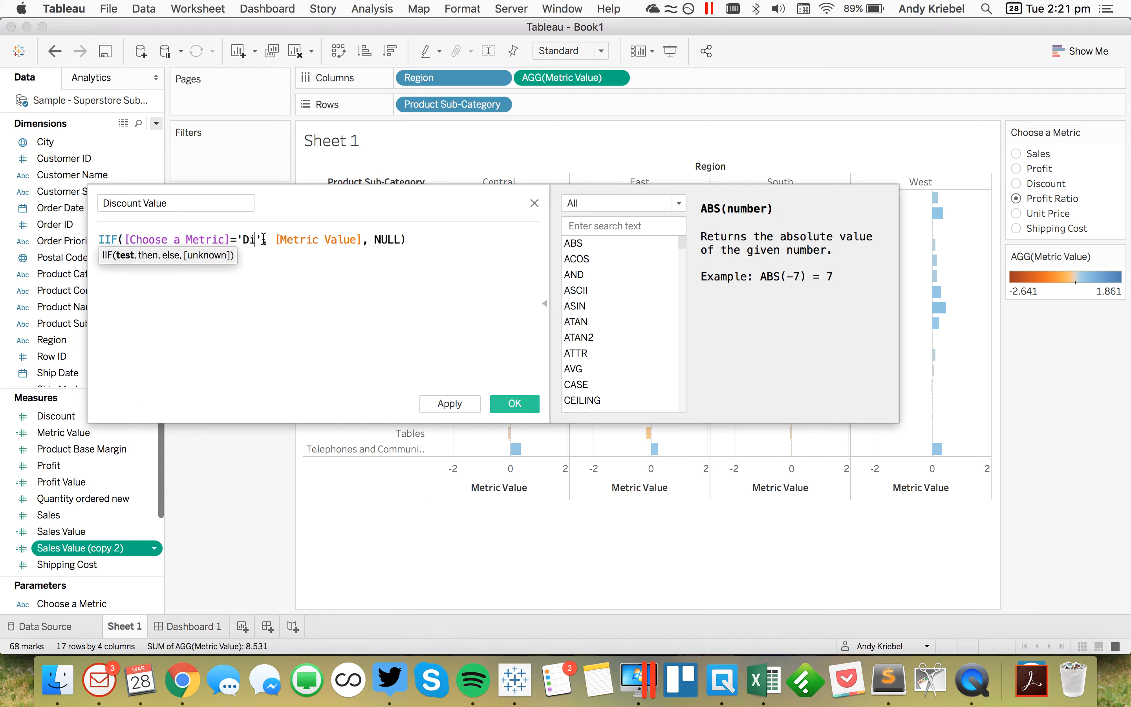
text(t)
click(358, 240)
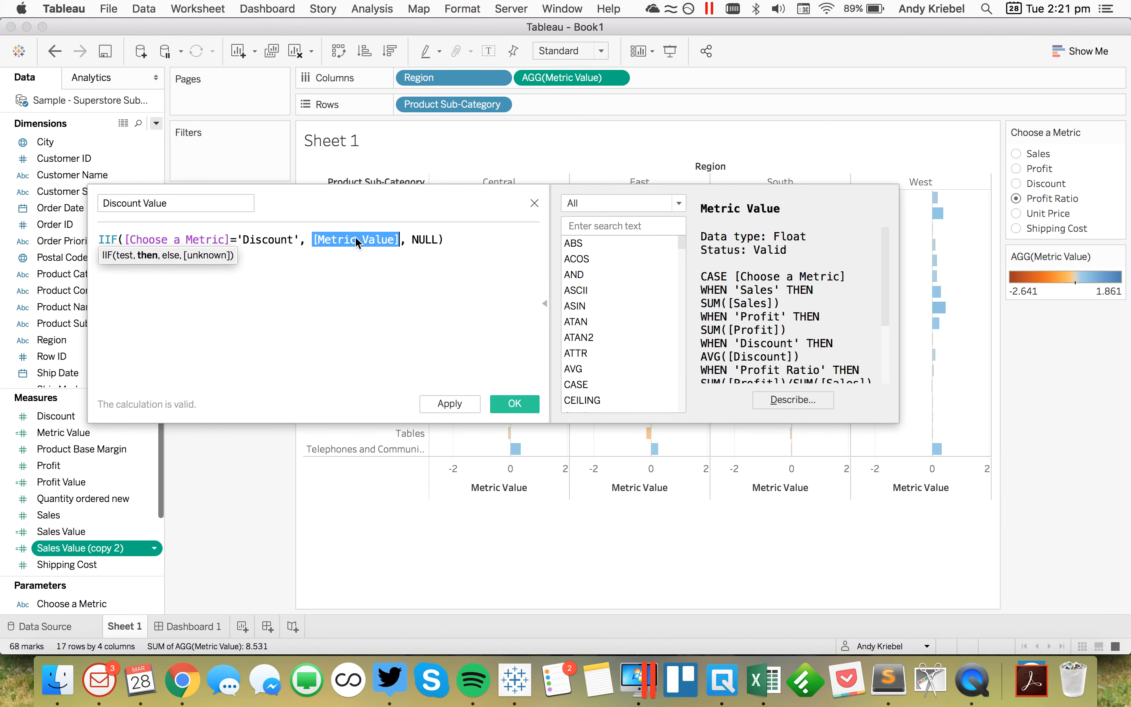
click(400, 312)
click(514, 404)
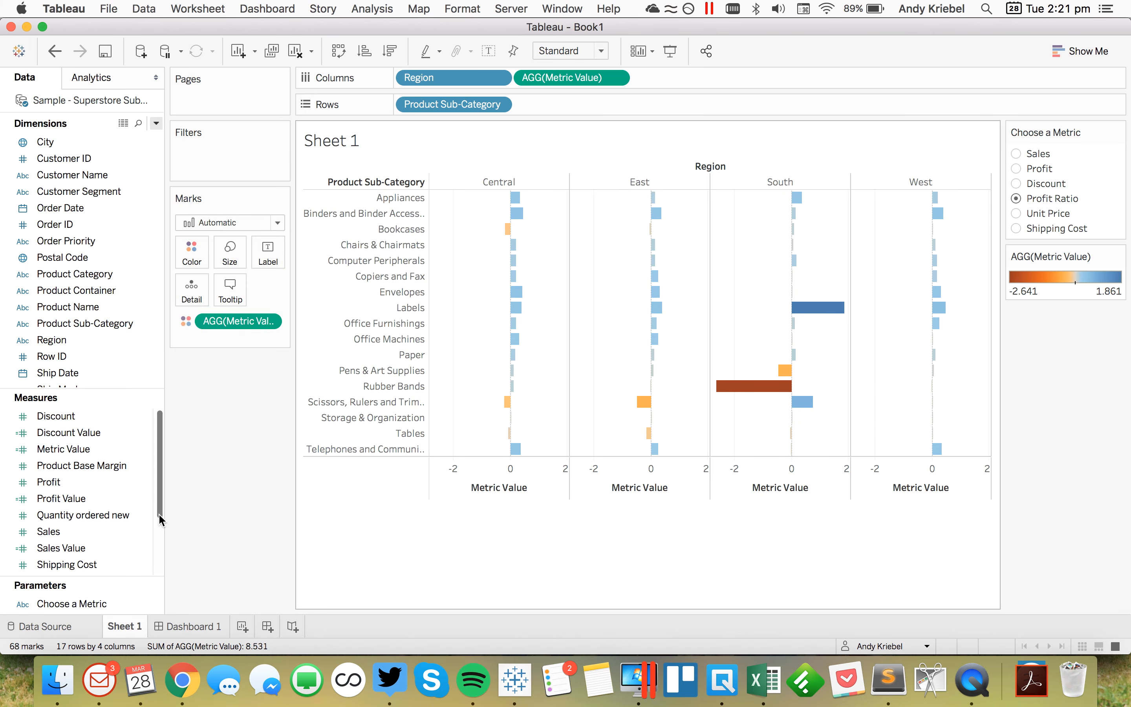
Duplicate the Sales Value calculation and name the copy Profit Ratio
right_click(68, 548)
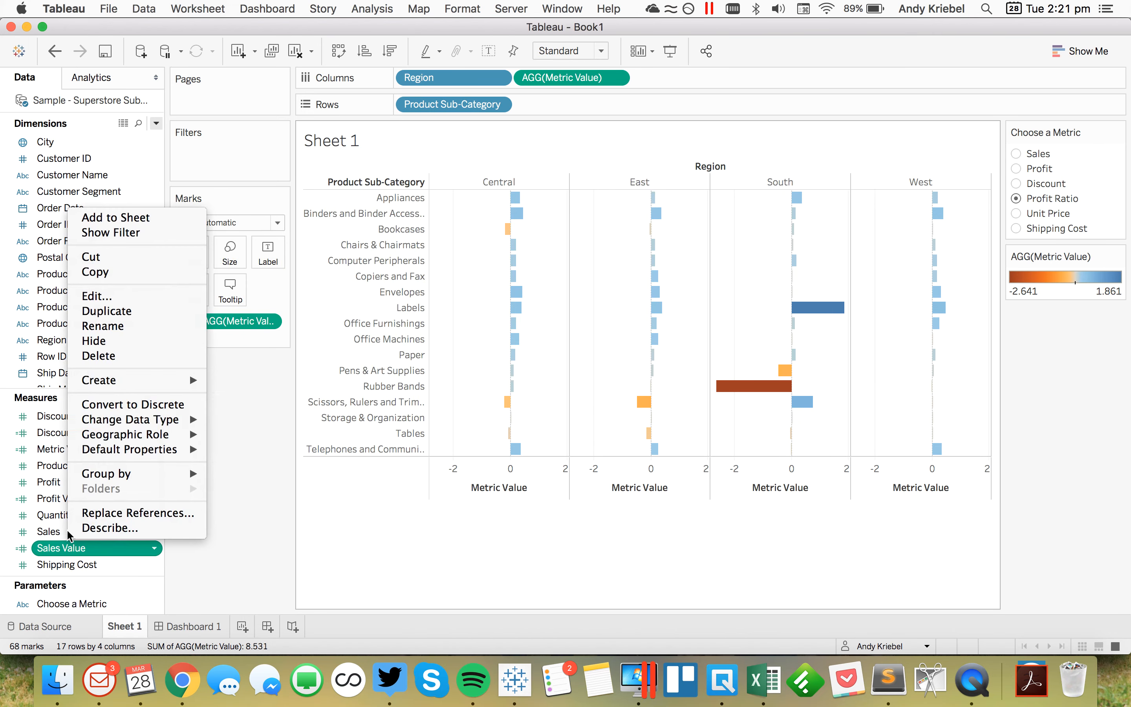
click(101, 311)
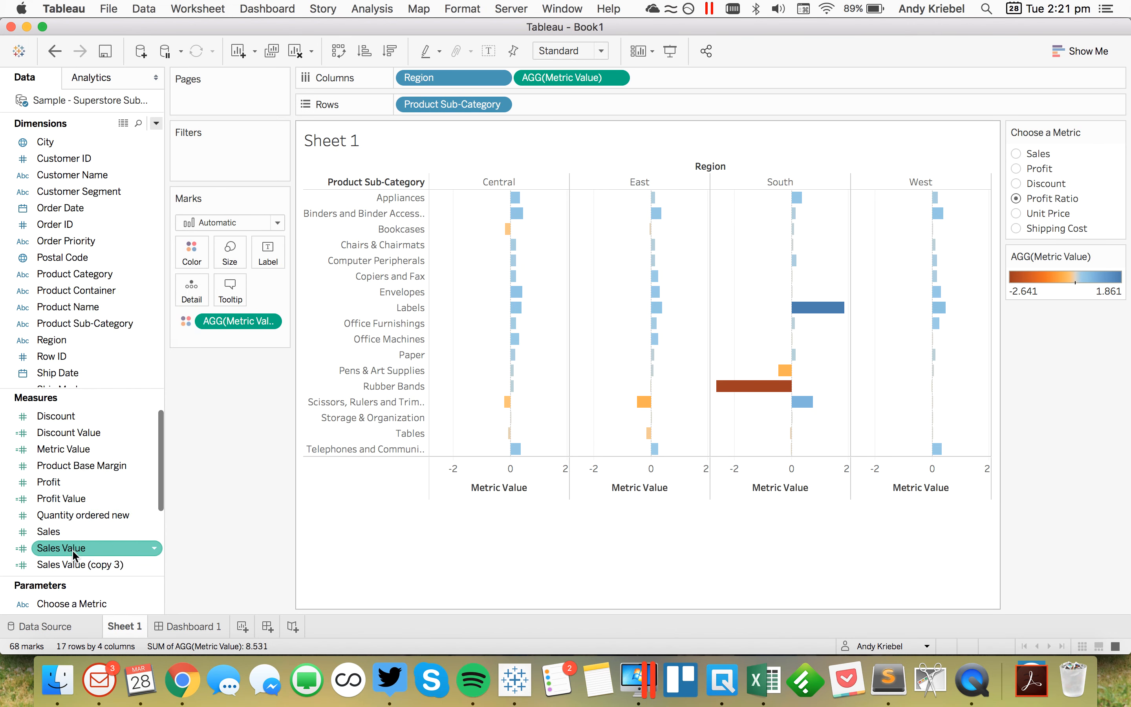
right_click(75, 568)
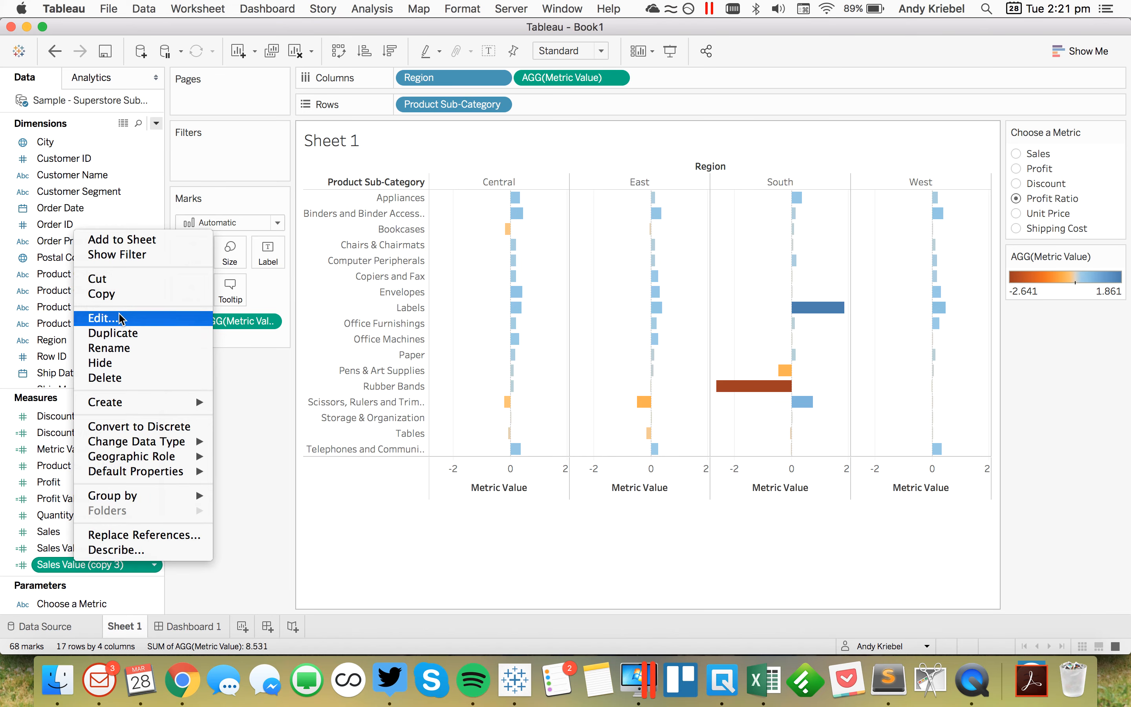
click(98, 318)
triple_click(239, 203)
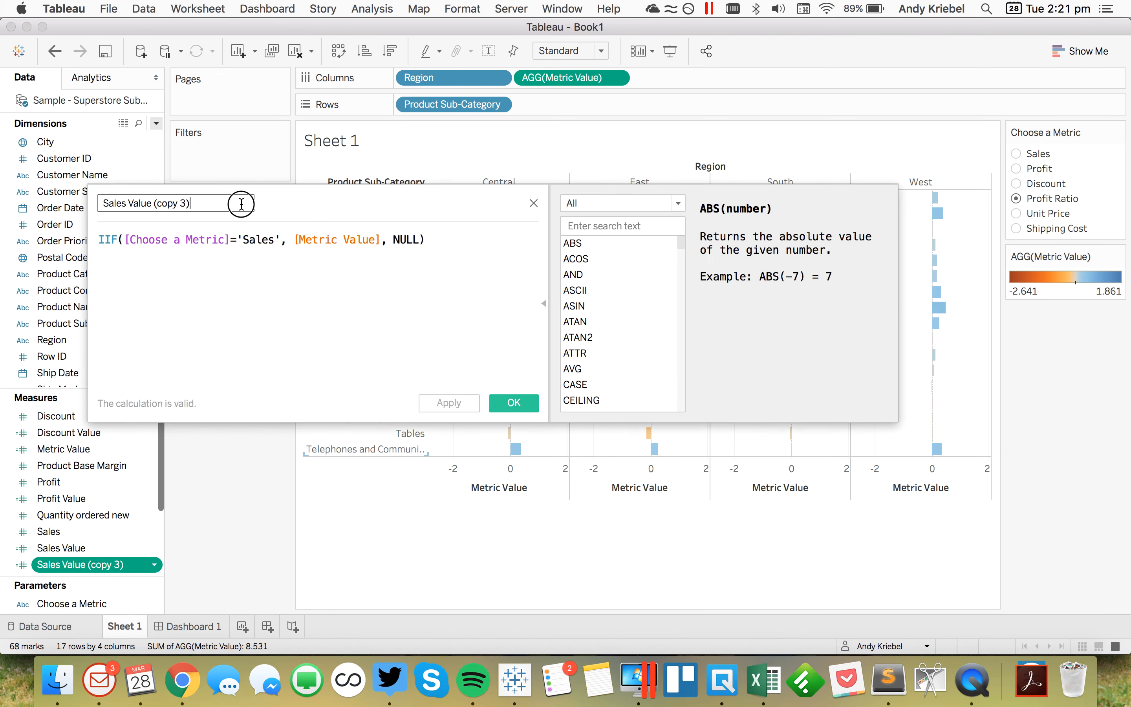
text(Profit Ratio)
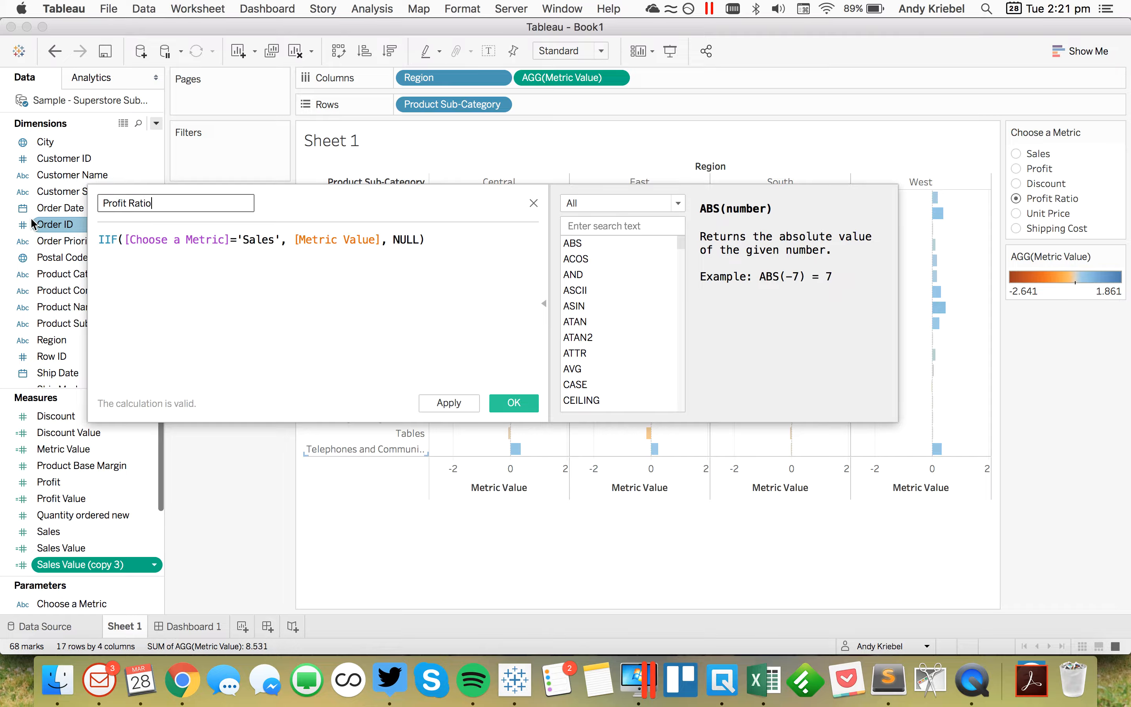
Make the Profit Ratio calculation's condition test for 'Profit Ratio' and save it
double_click(255, 240)
text(P)
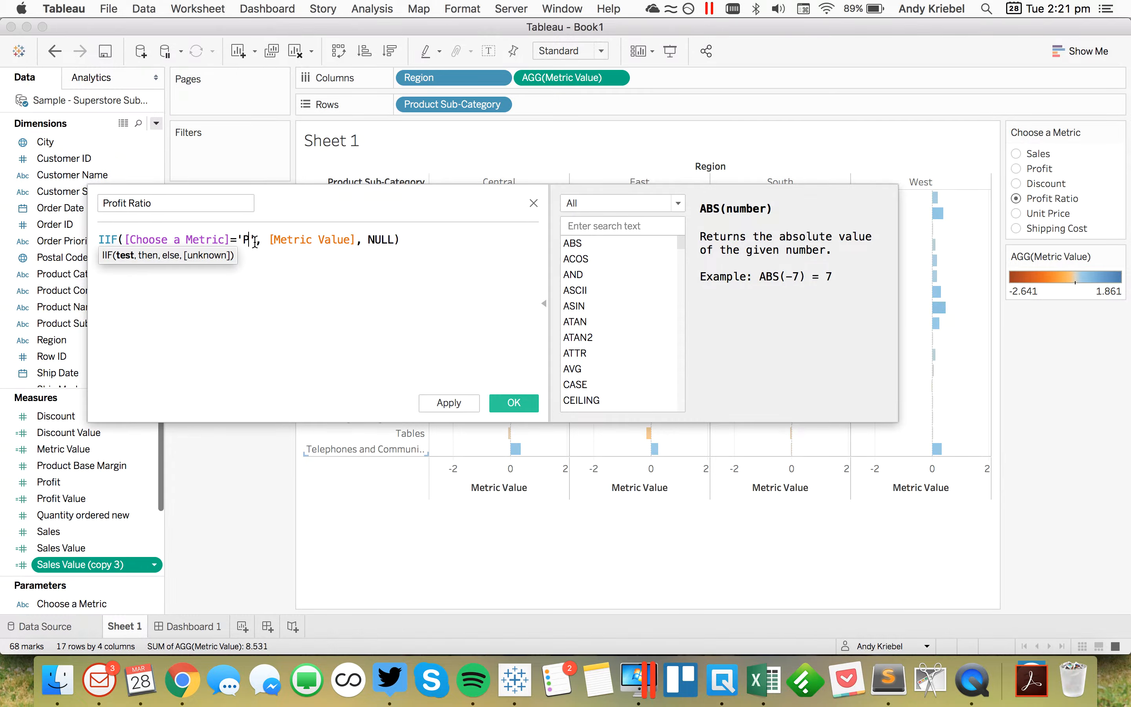
text(rofit Ratio)
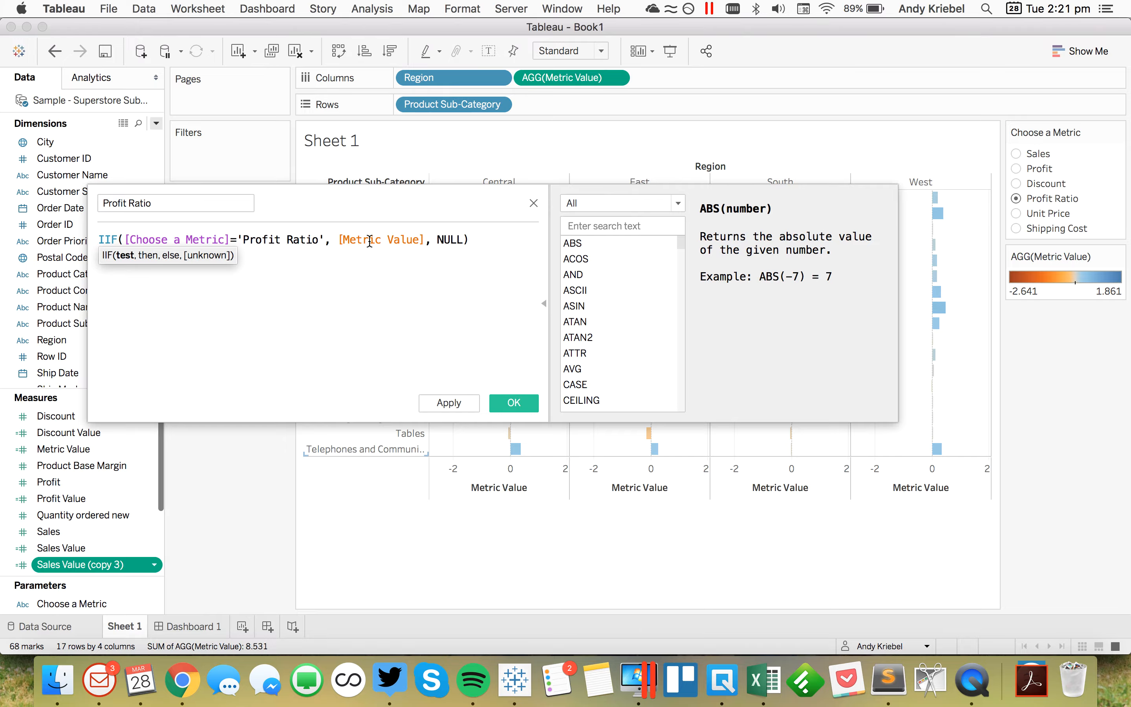
click(514, 403)
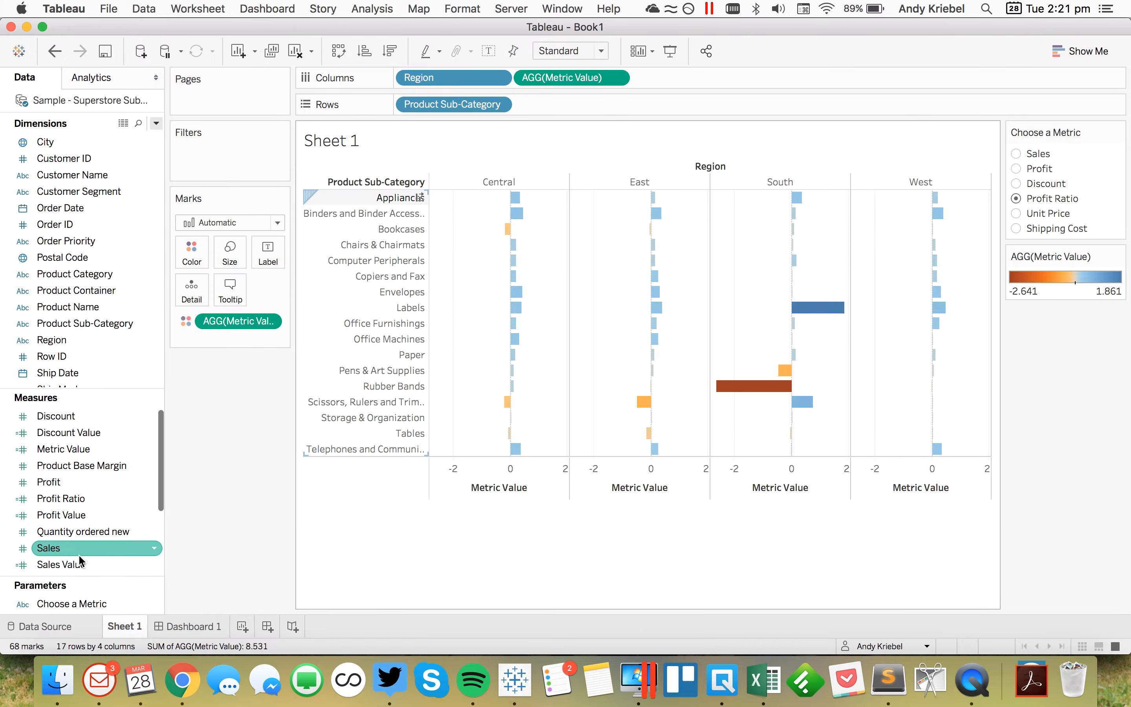
Duplicate the Sales Value calculation again and name the copy Unit Price Value
click(79, 564)
right_click(79, 564)
click(114, 334)
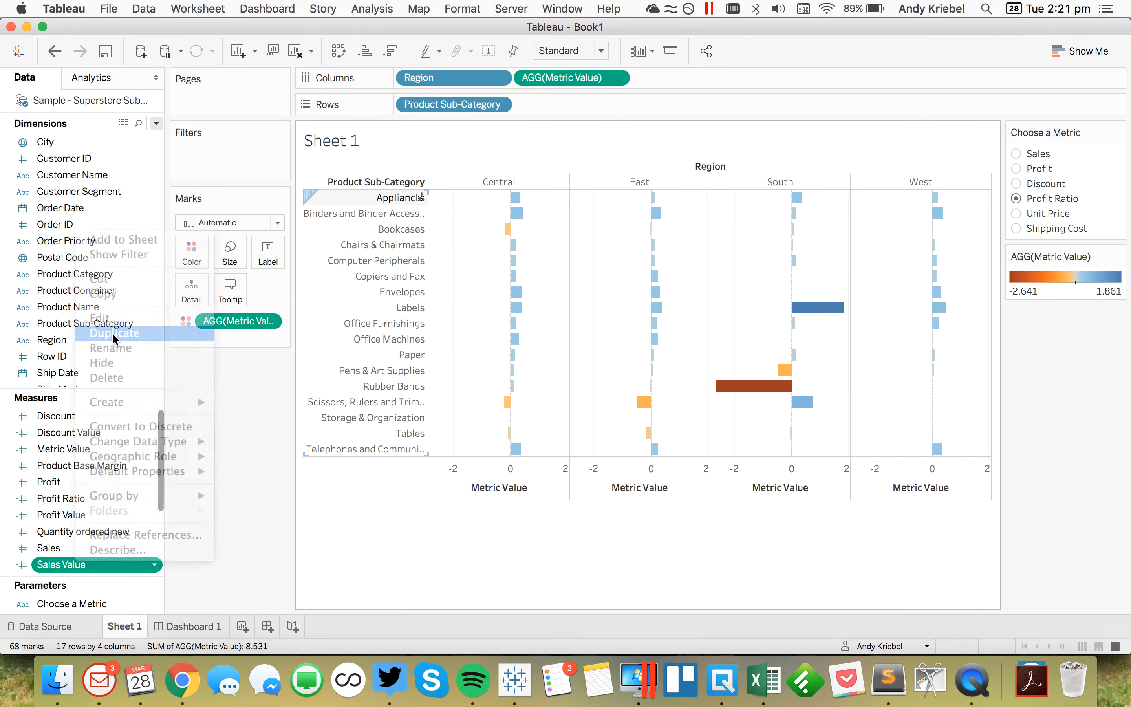
scroll(91, 496, down, 3)
right_click(91, 532)
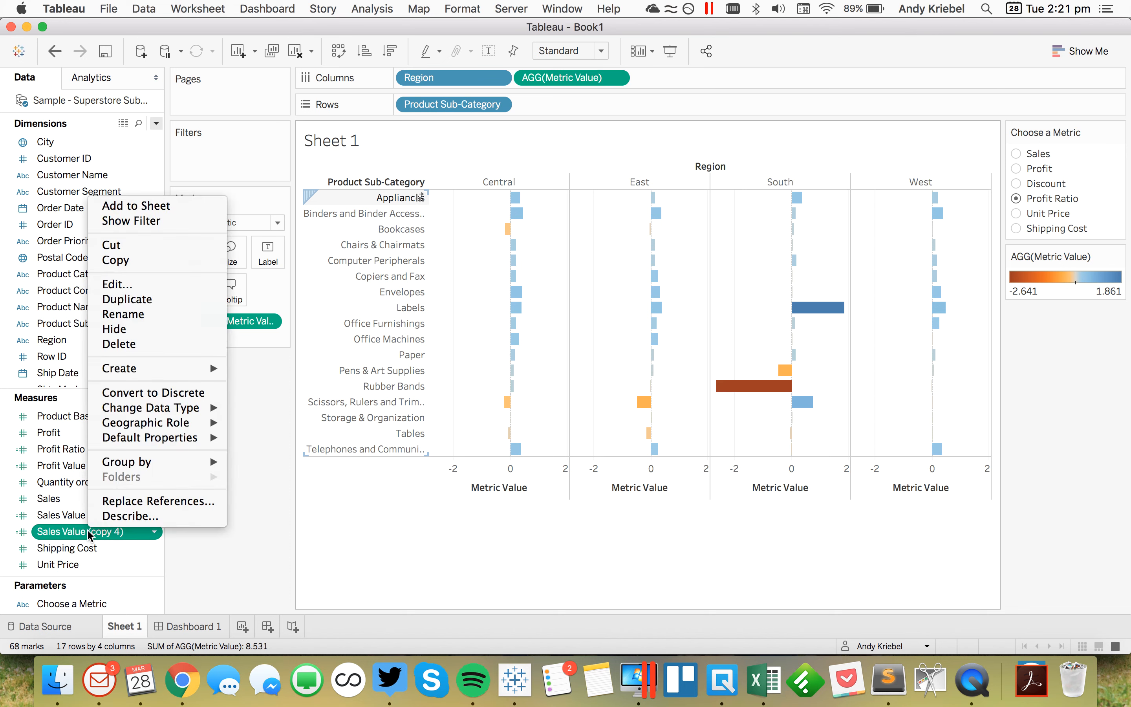
click(117, 284)
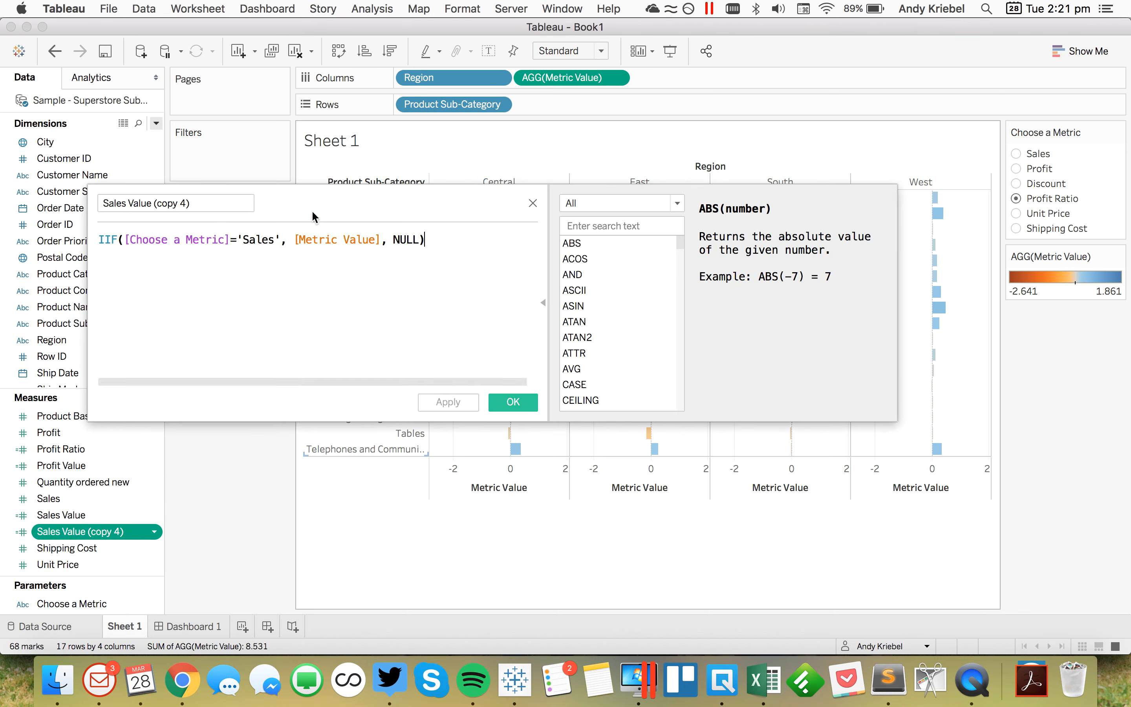
triple_click(173, 203)
text(Unit)
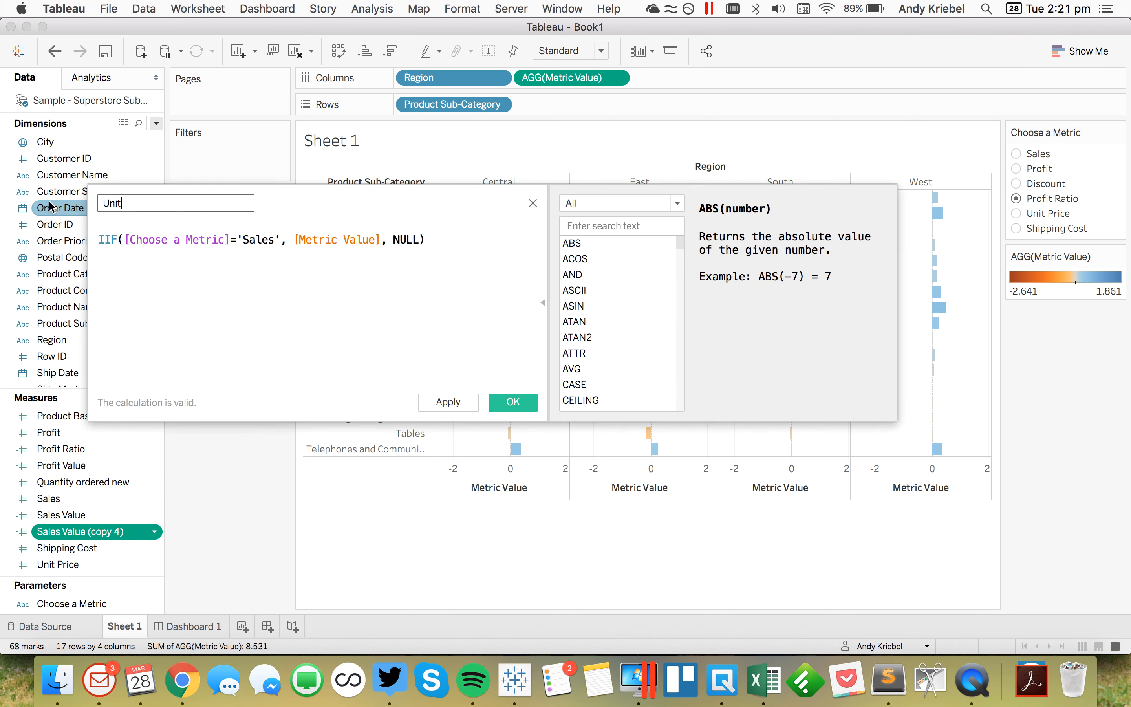
text( Price Value)
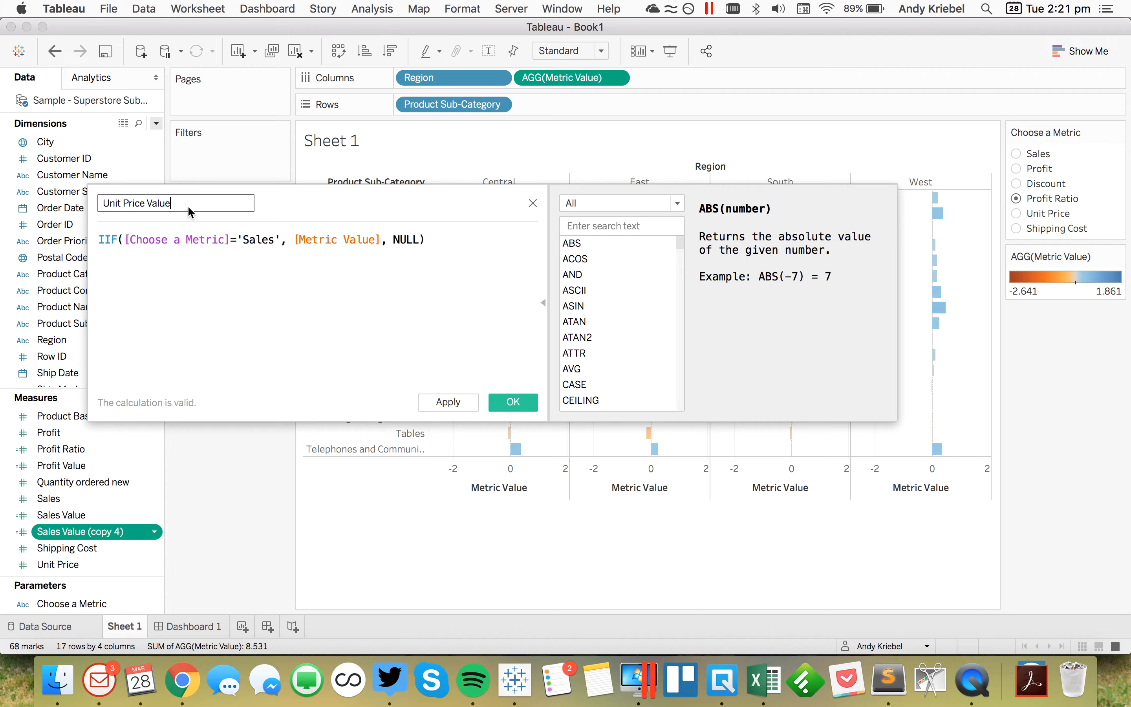
Change the Unit Price Value condition to test for 'Unit Price' and save the calculation
double_click(262, 241)
text(Unit Pri)
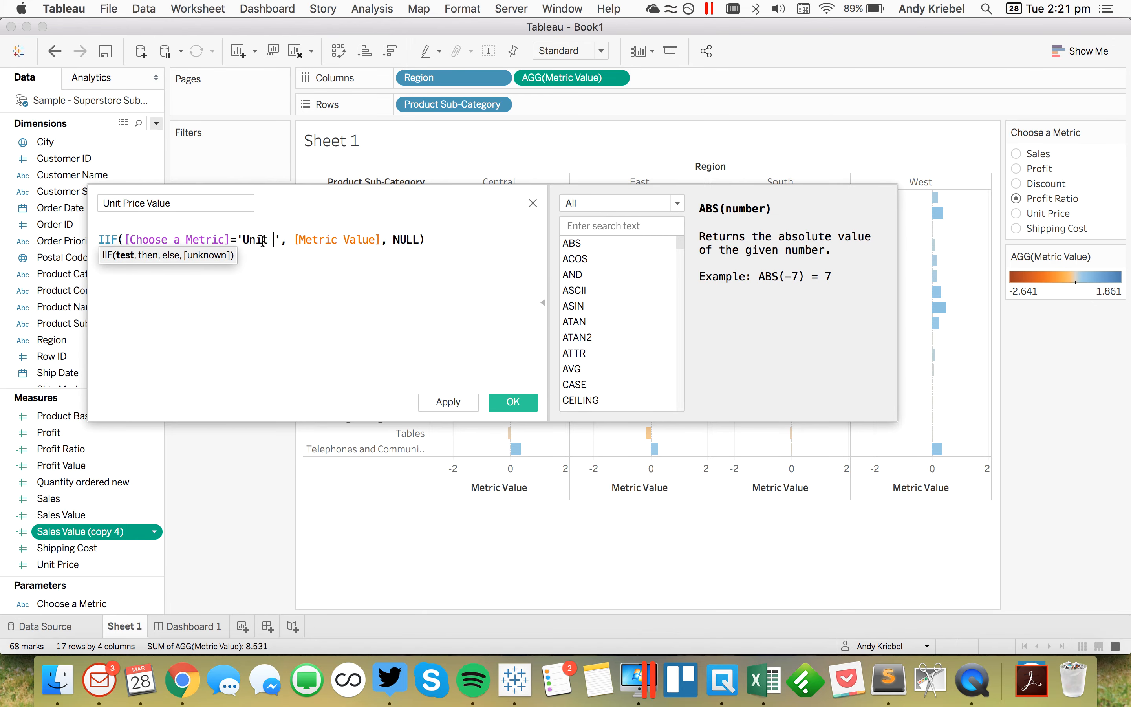
text(ce)
click(507, 401)
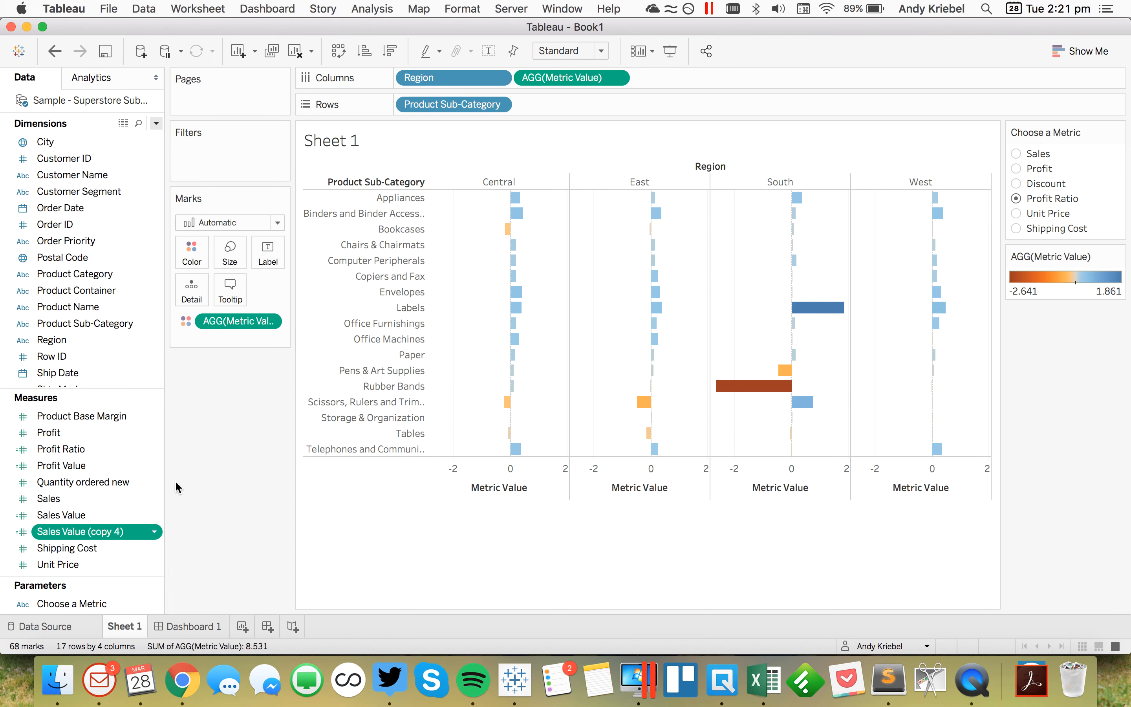
Create another duplicate of the Sales Value calculation and name it Shipping Cost Value
right_click(69, 517)
click(113, 279)
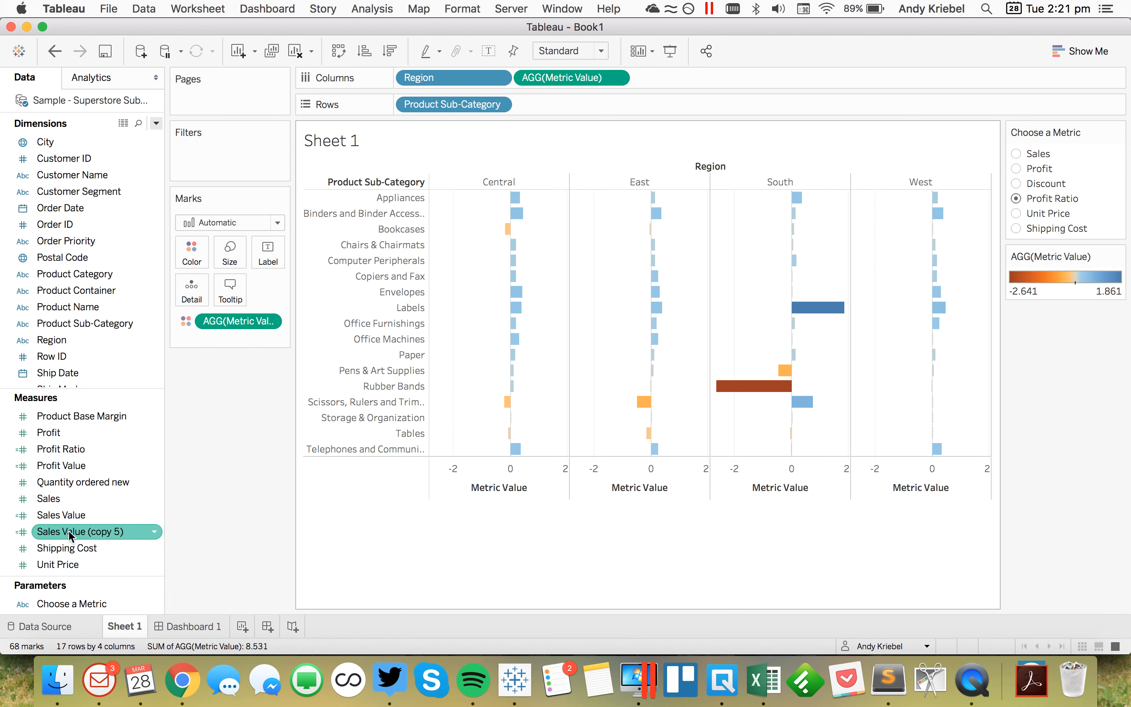
right_click(69, 533)
click(111, 289)
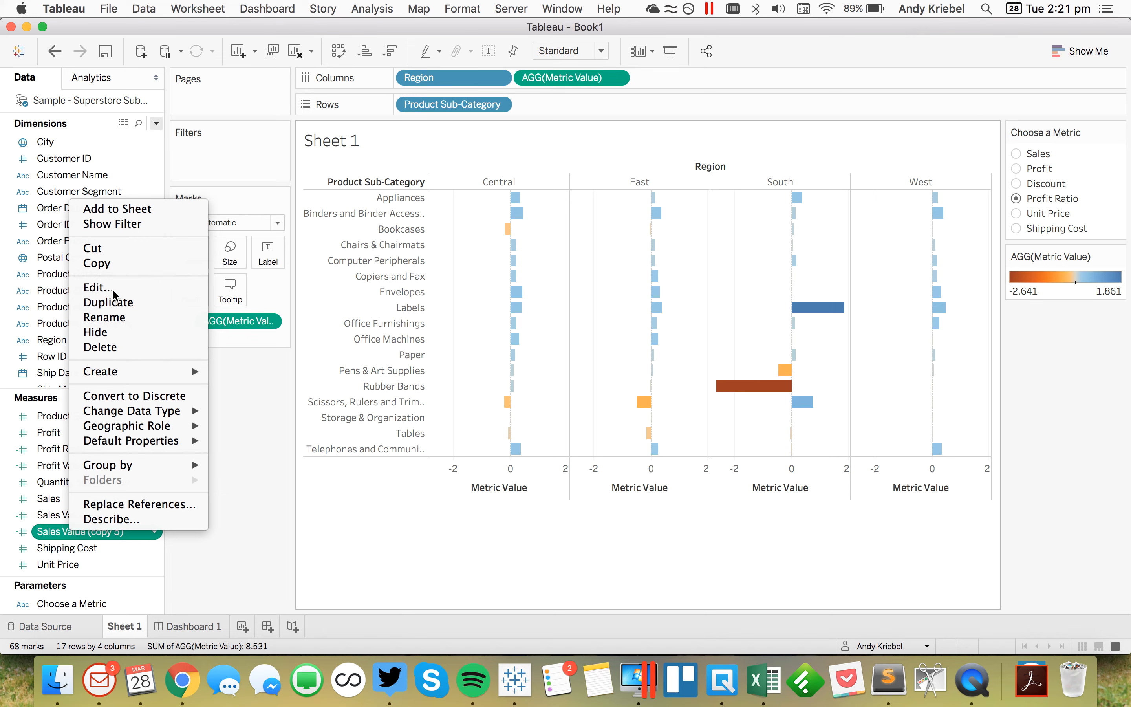
triple_click(225, 203)
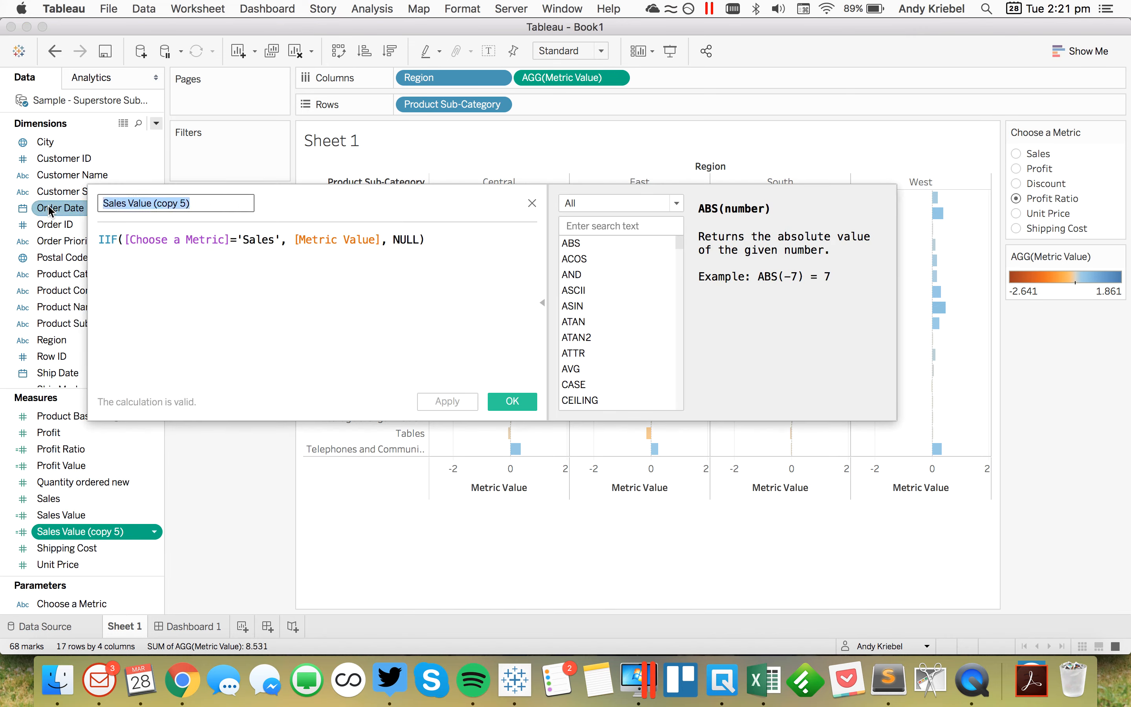
text(Shipping Cost Value)
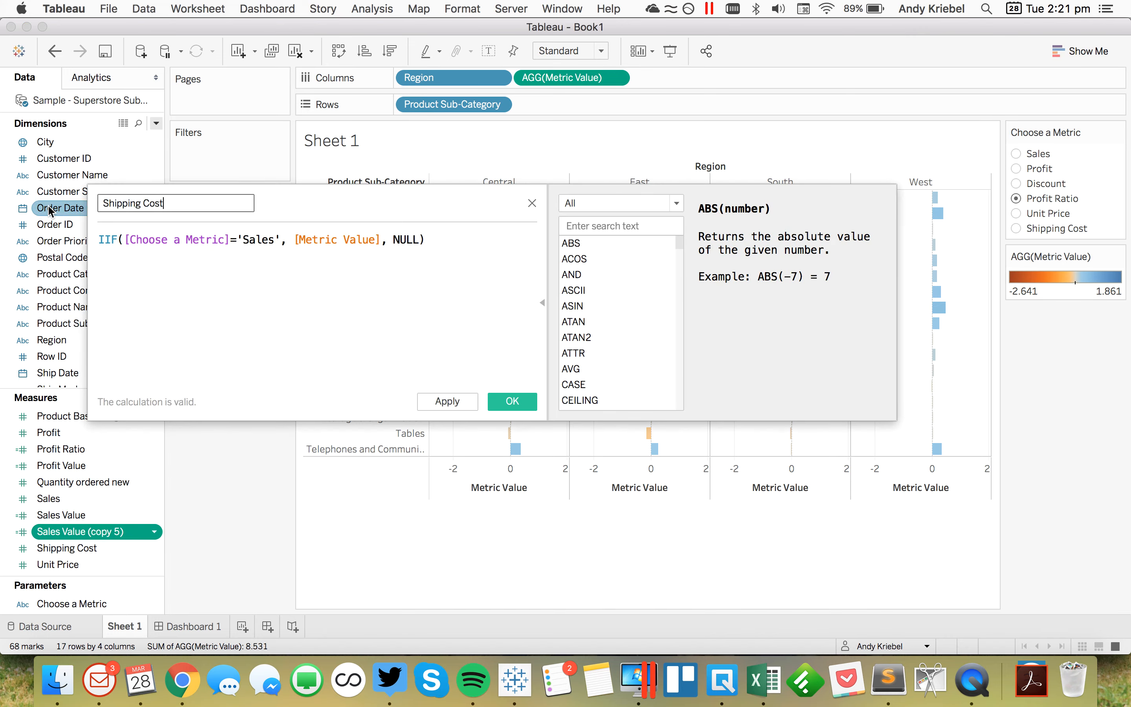
Change the Shipping Cost Value condition to test for 'Shipping Cost' and save the calculation
double_click(262, 240)
text(Sh)
text(ipping Cos)
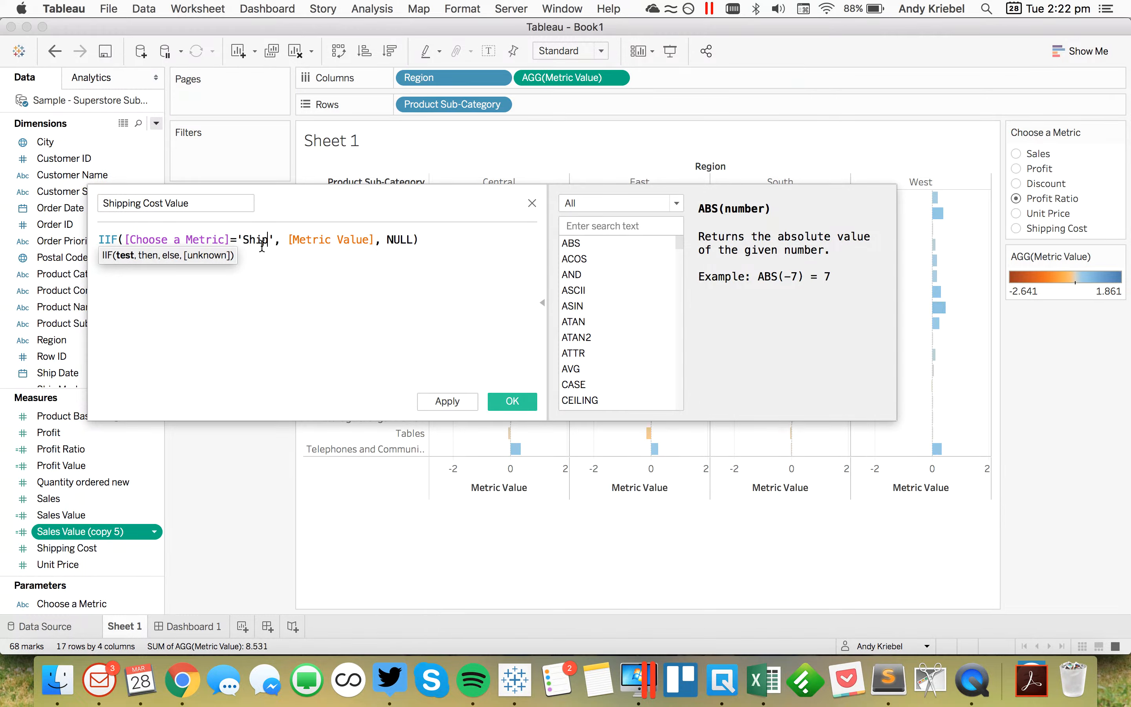
text(t)
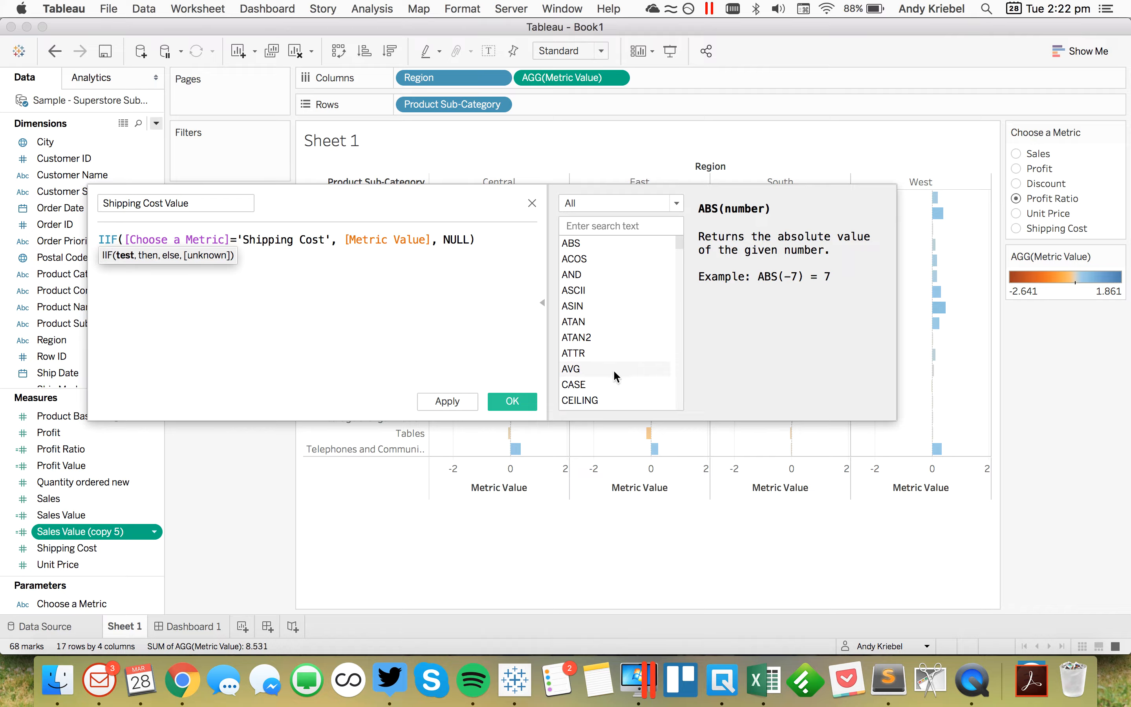
click(525, 397)
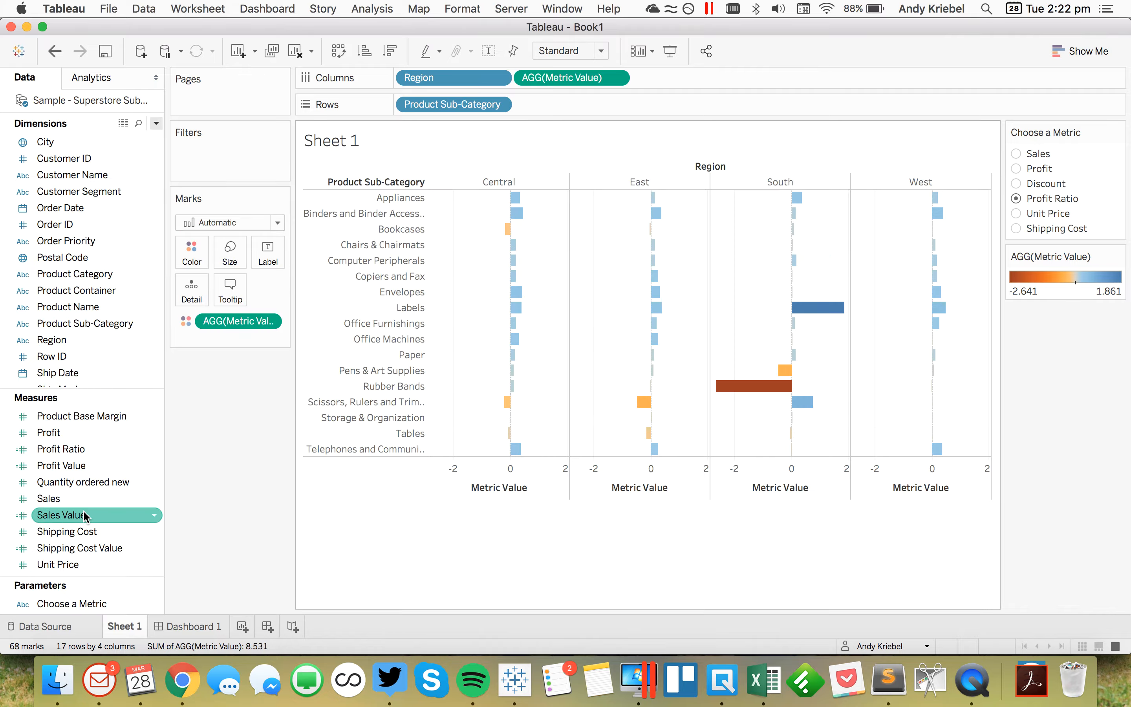
Set the default number format of Discount Value to Currency (Standard) with the English (United Kingdom) locale
scroll(84, 516, up, 3)
right_click(66, 434)
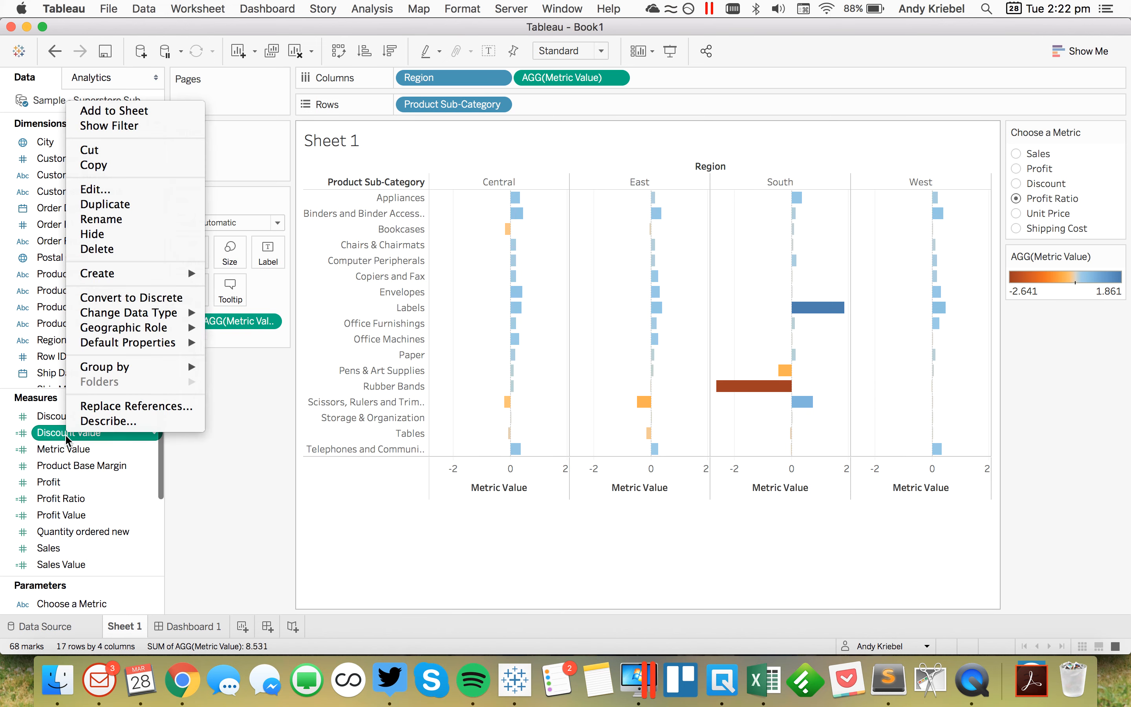
mouse_move(157, 343)
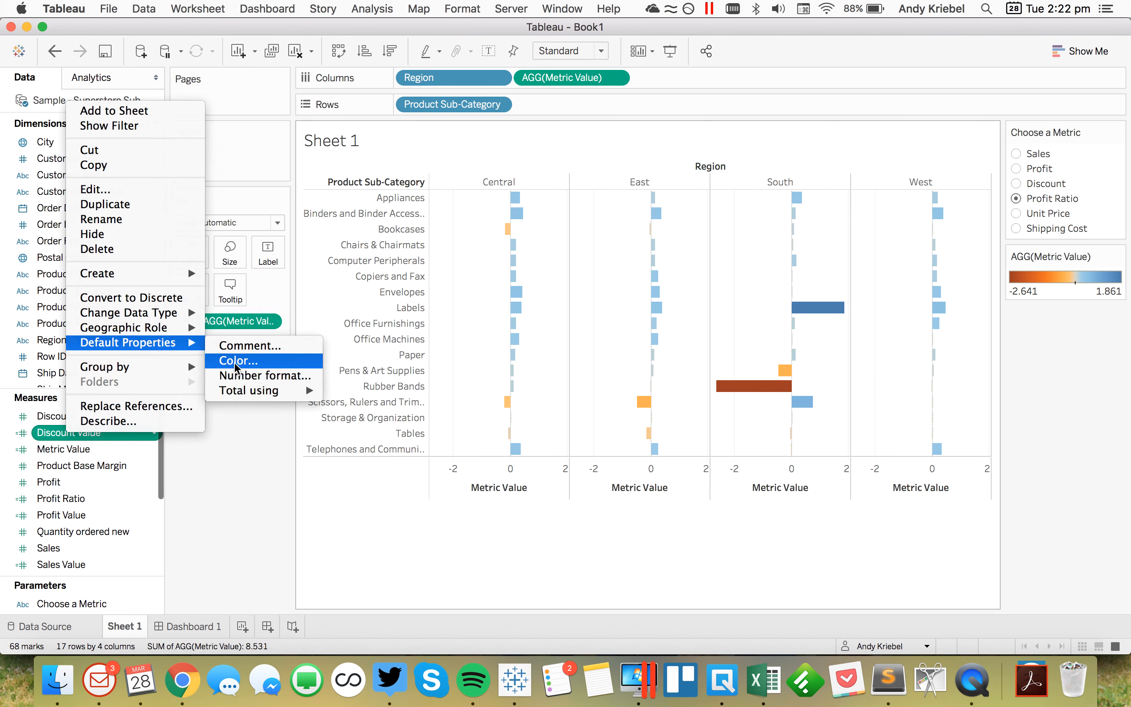
click(243, 375)
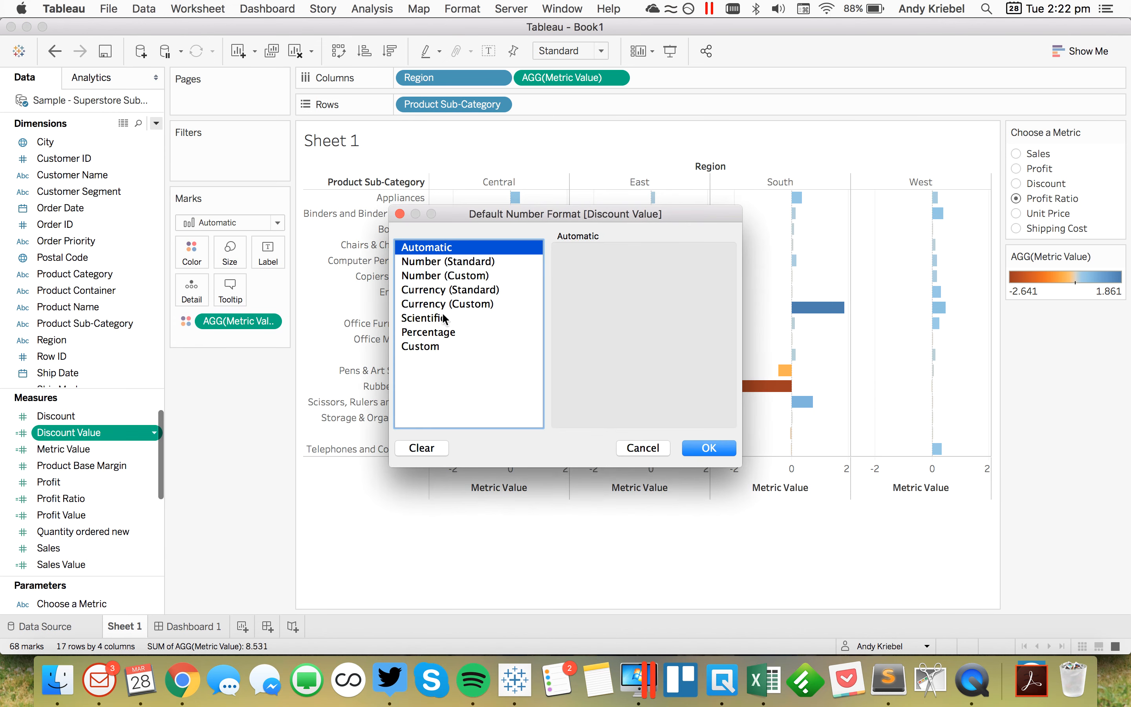
click(469, 304)
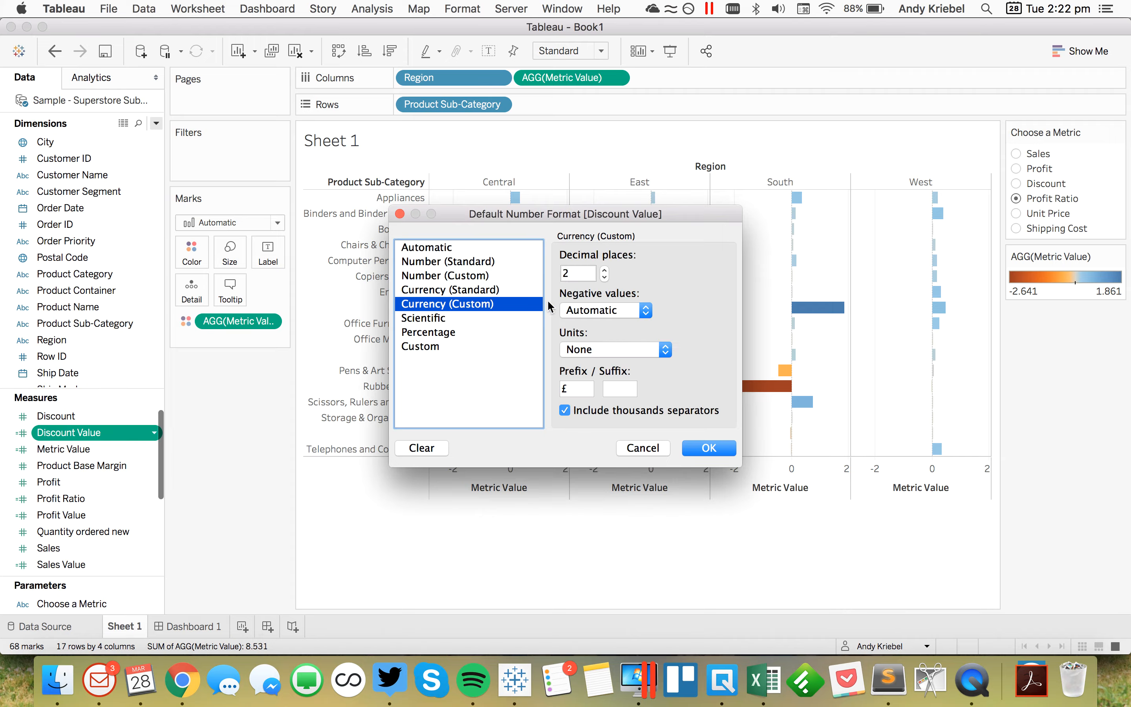
click(490, 291)
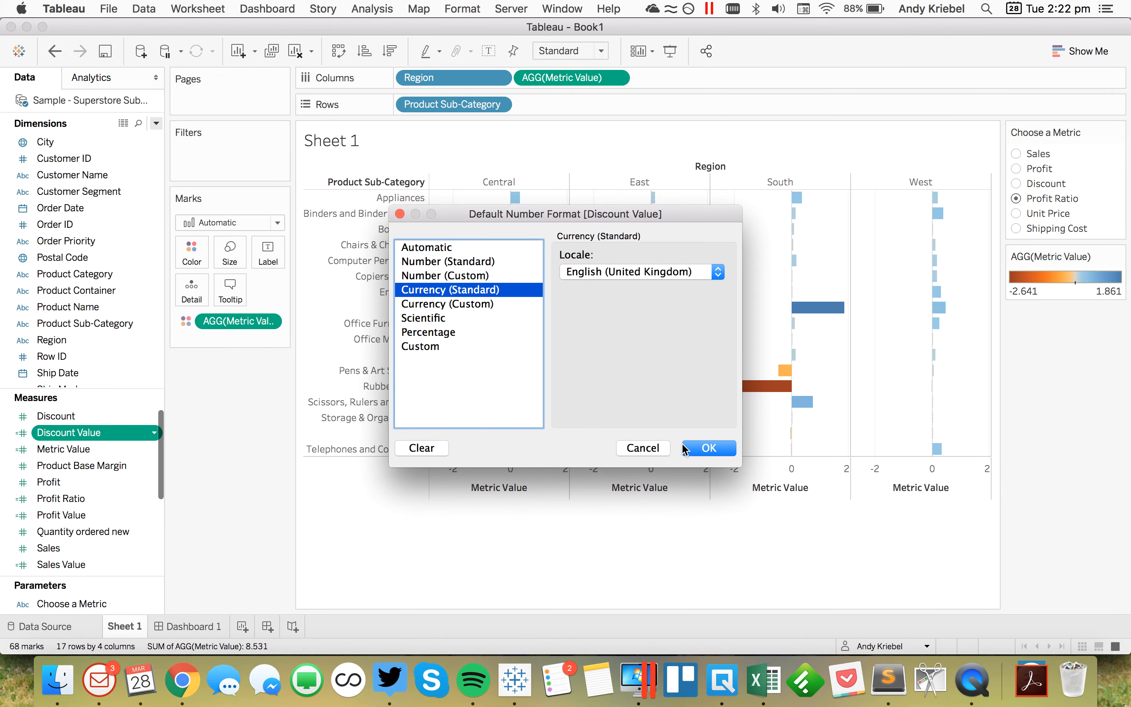
click(704, 451)
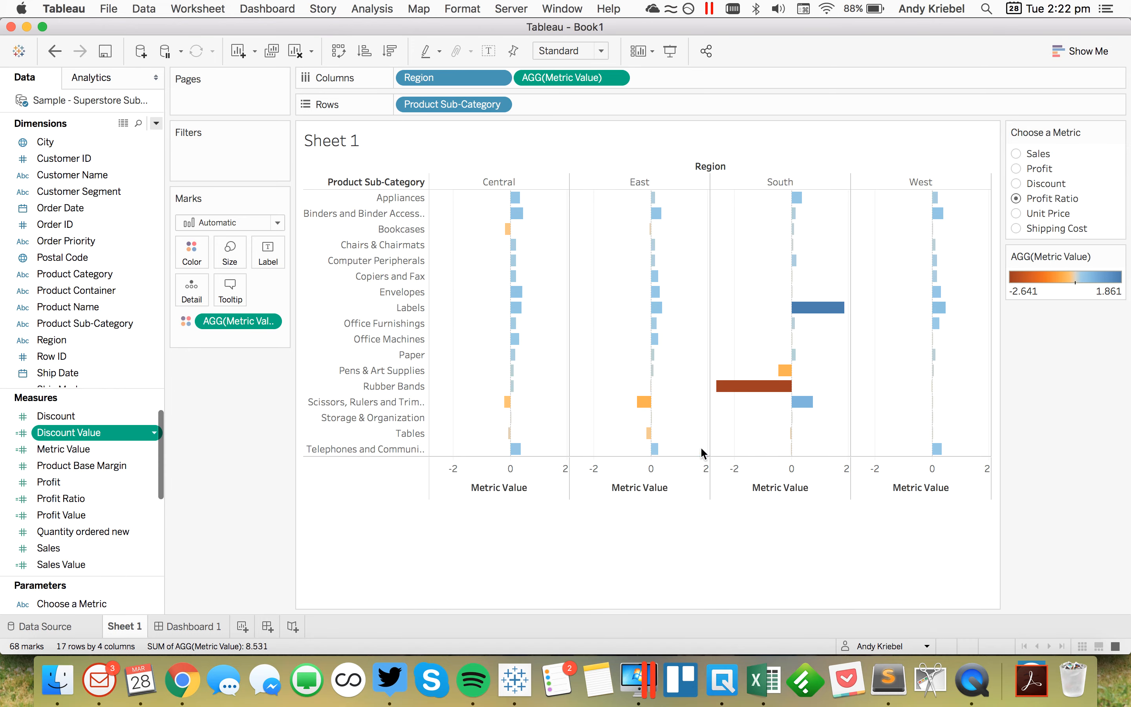
Base Profit Ratio's default number format on a percentage with 1 decimal place, then customize it with a leading plus sign as +0.0%
right_click(96, 495)
mouse_move(180, 398)
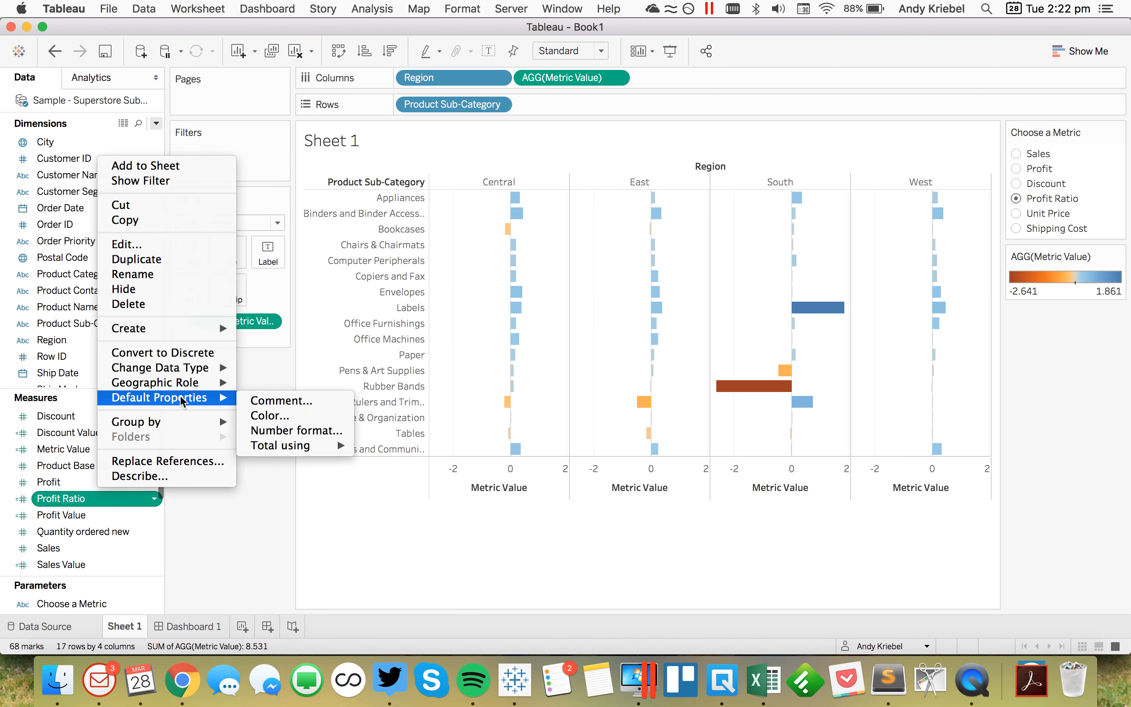
click(280, 430)
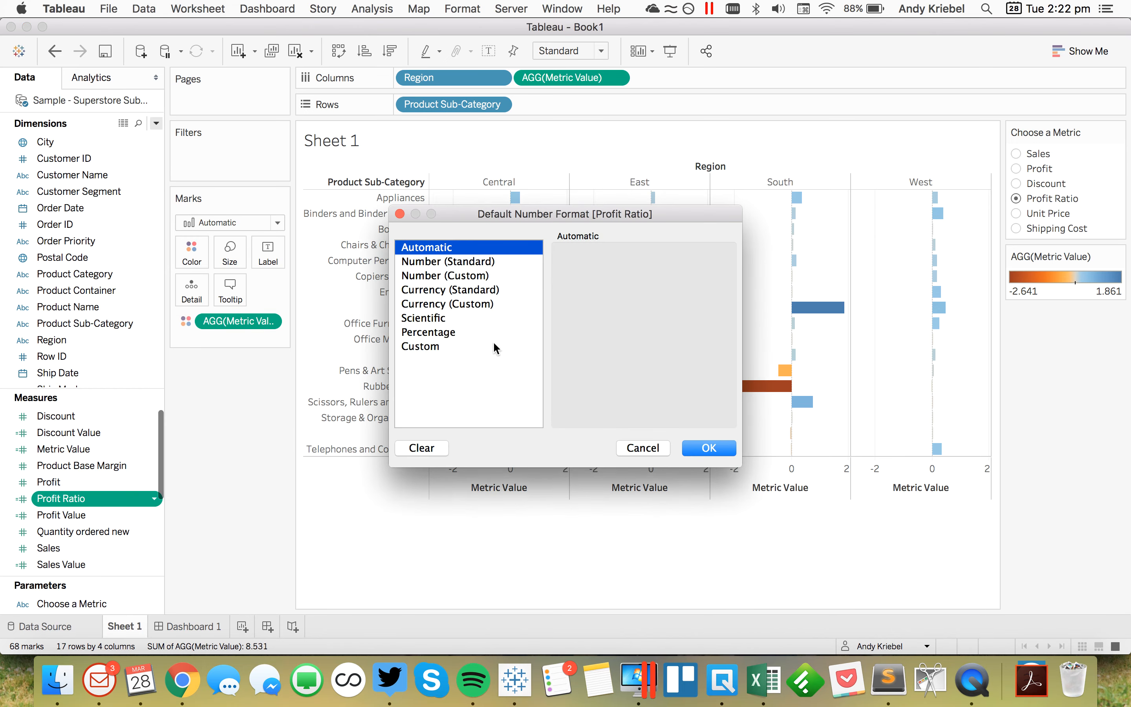
click(467, 332)
click(605, 277)
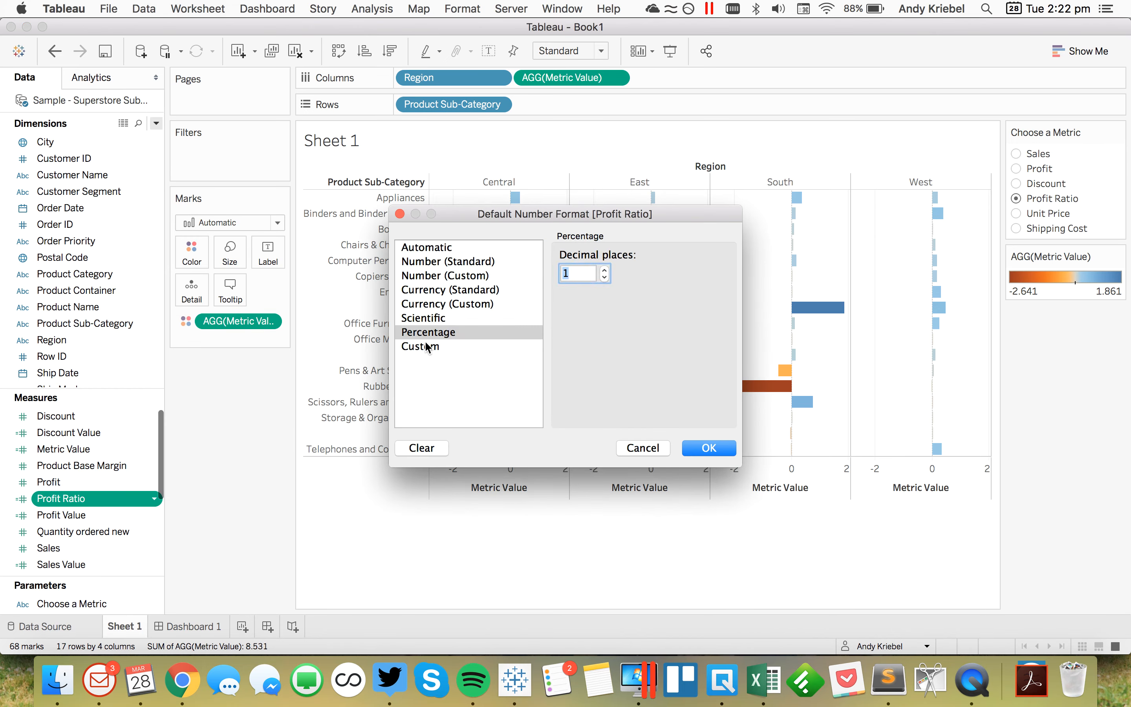
click(427, 347)
click(603, 273)
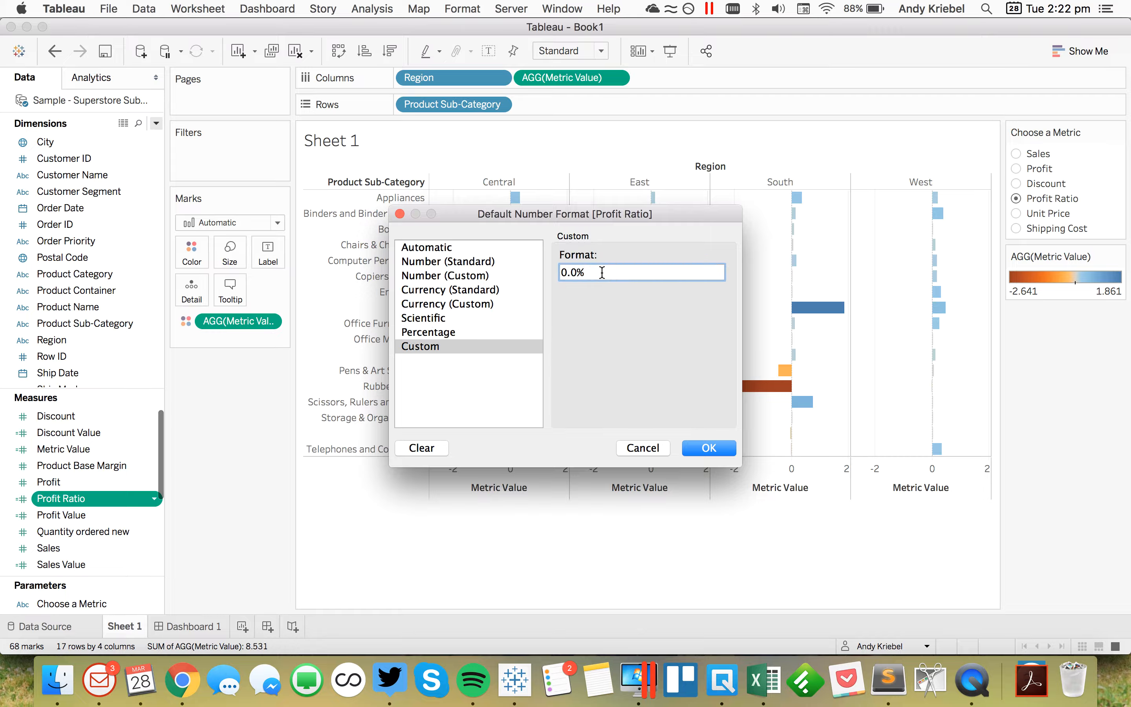
click(565, 272)
text(+)
Switch to Chrome and copy the solid up-pointing triangle (25B2) from the Geometric Shapes page
key(super+Tab)
key(super+Tab)
key(Tab)
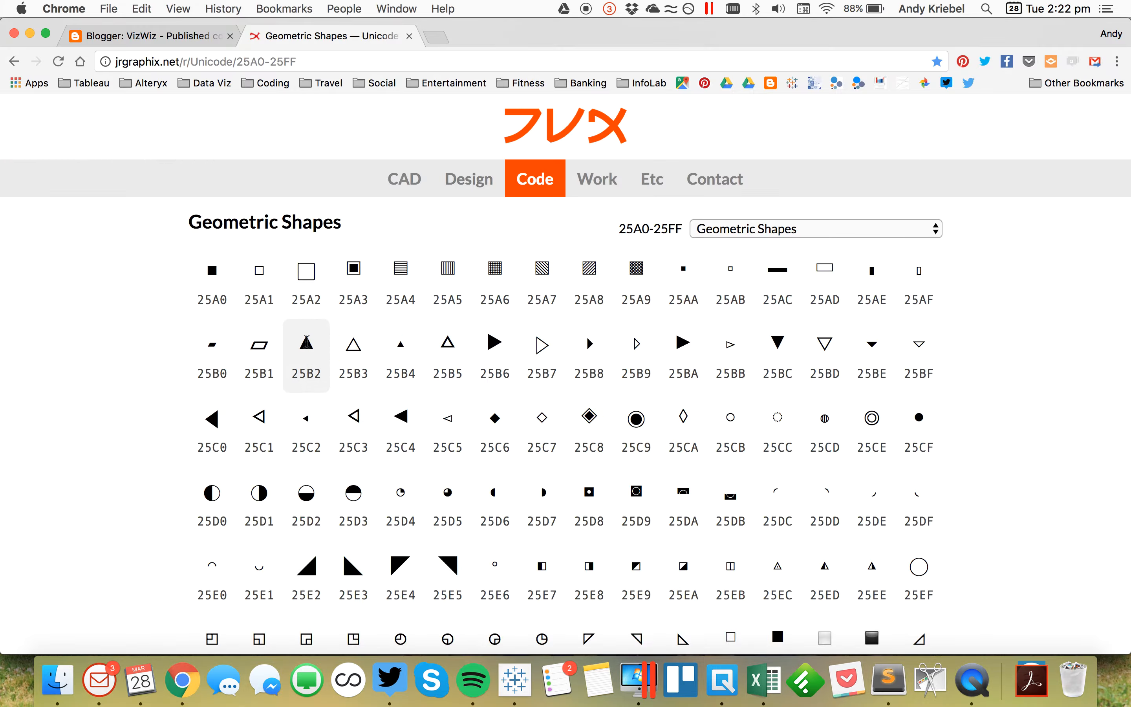
click(300, 340)
double_click(300, 340)
key(super+c)
Switch back to Tableau and append the copied ▲ to Profit Ratio's custom format, giving +0.0%▲
key(super+Tab)
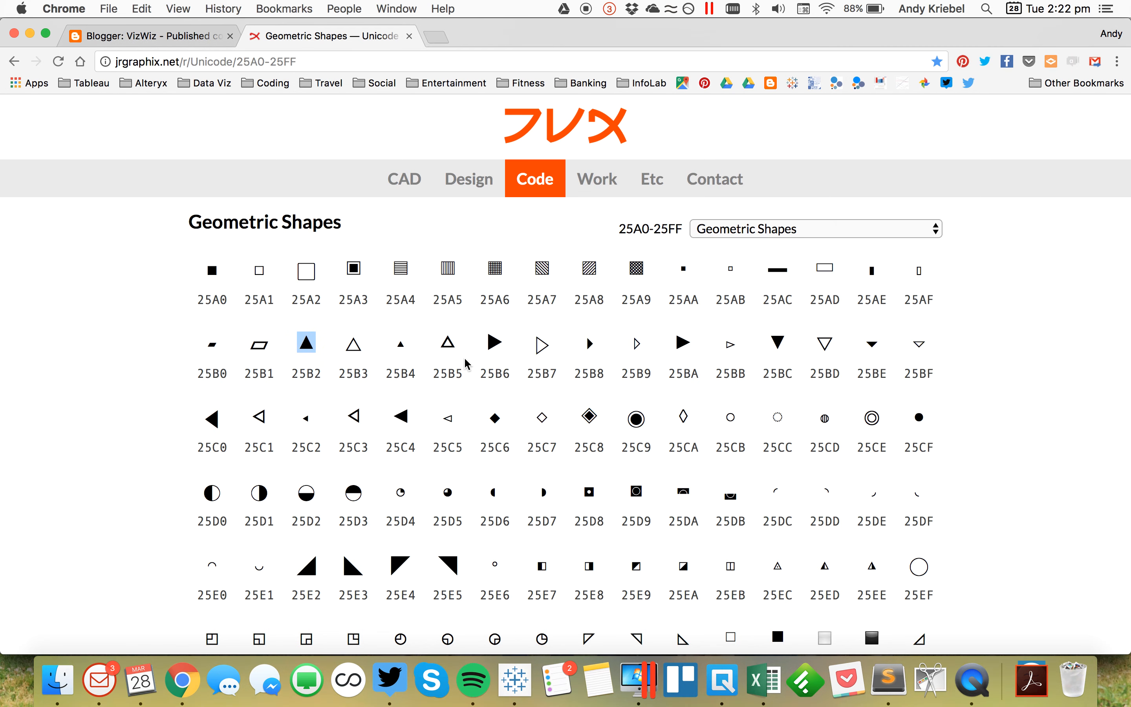
key(super+Tab)
key(Tab)
key(super+v)
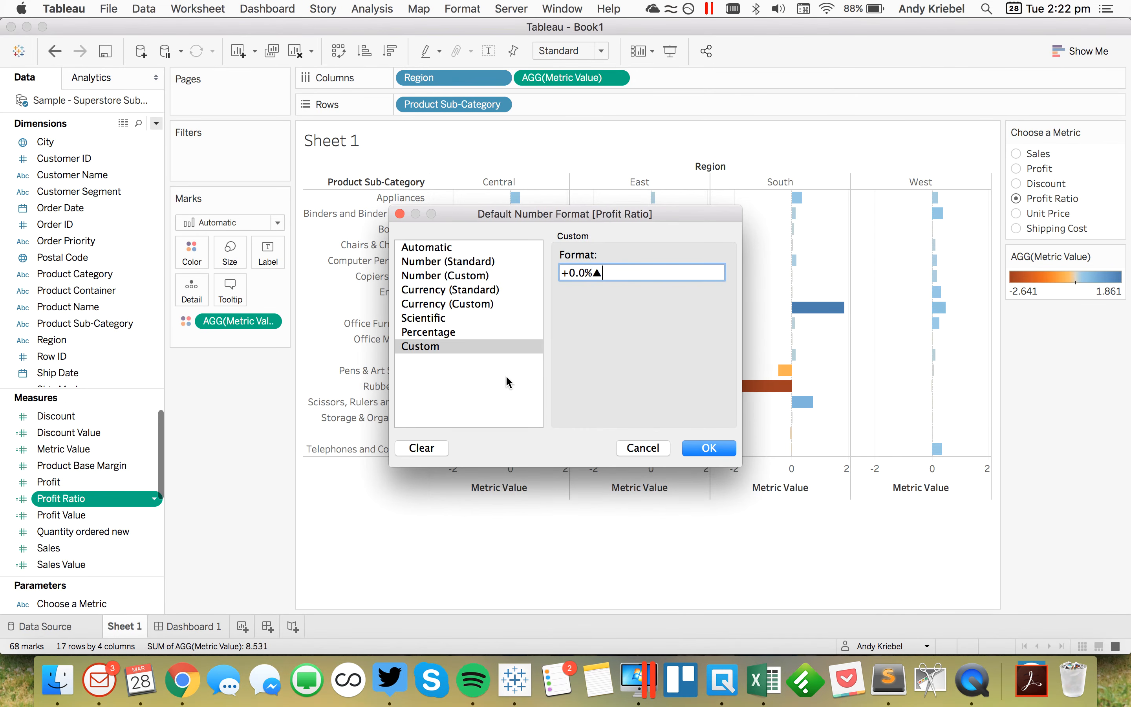
Finish Profit Ratio's custom format as +0.0%▲;-0.0%▼, switching to Chrome to copy the solid down-pointing triangle (25BC) and returning to Tableau
text(;-0.0%)
key(super+Tab)
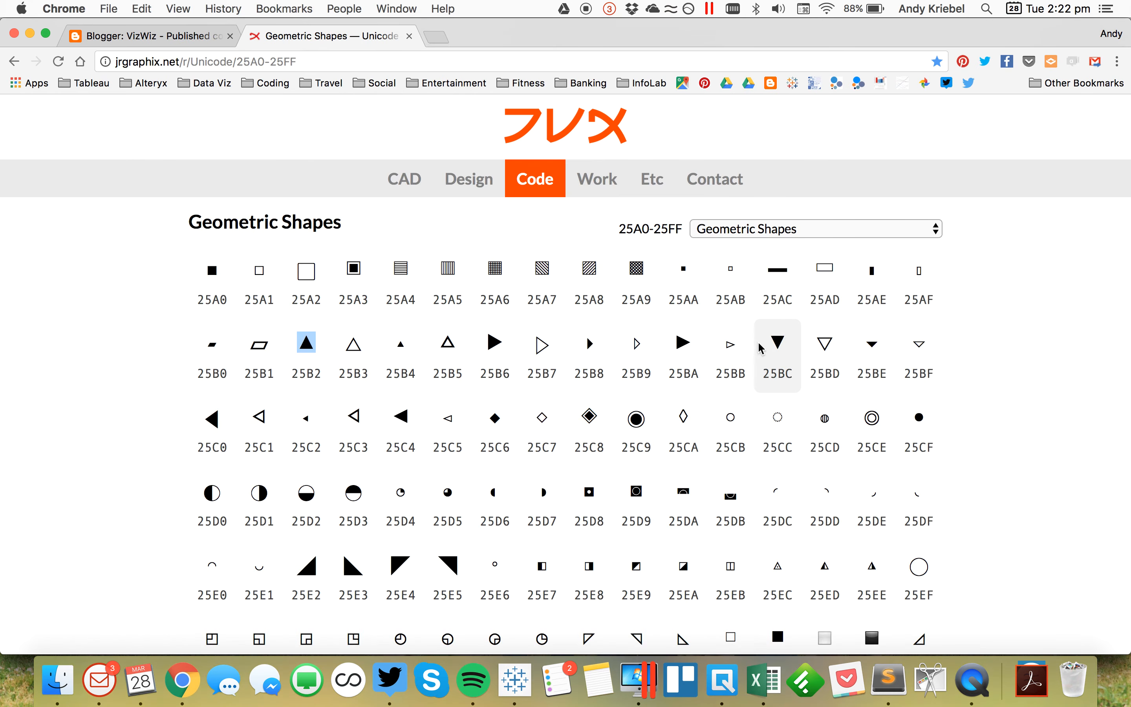
double_click(780, 343)
key(super+c)
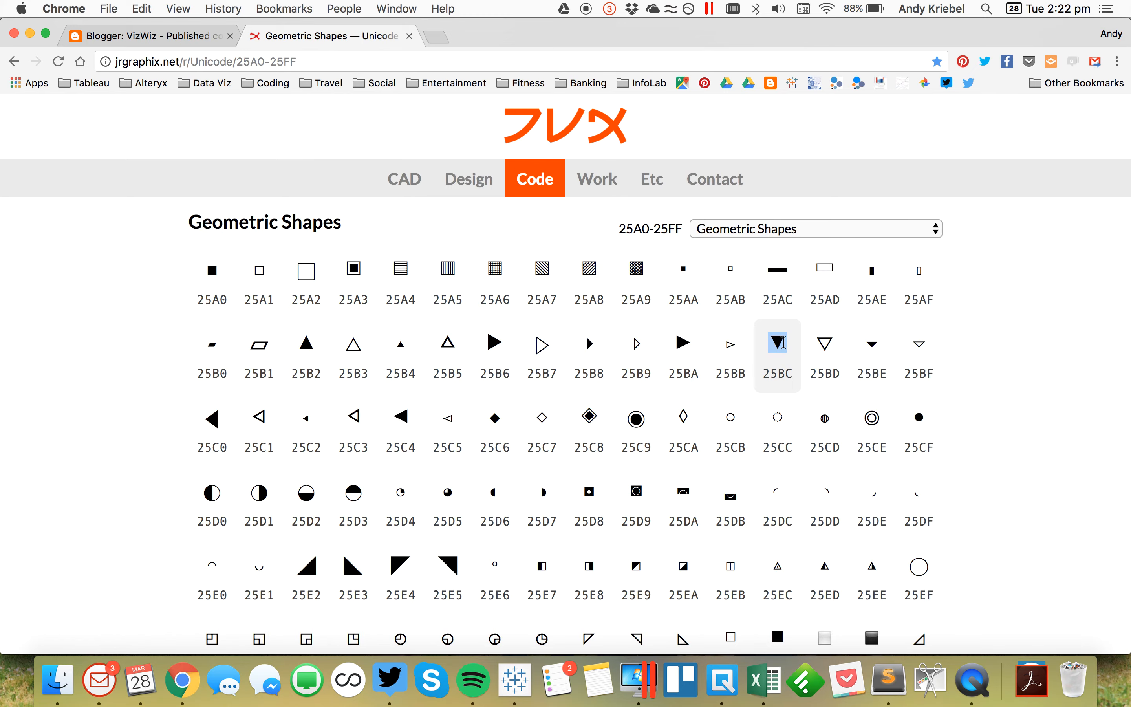
key(super+Tab)
key(super+v)
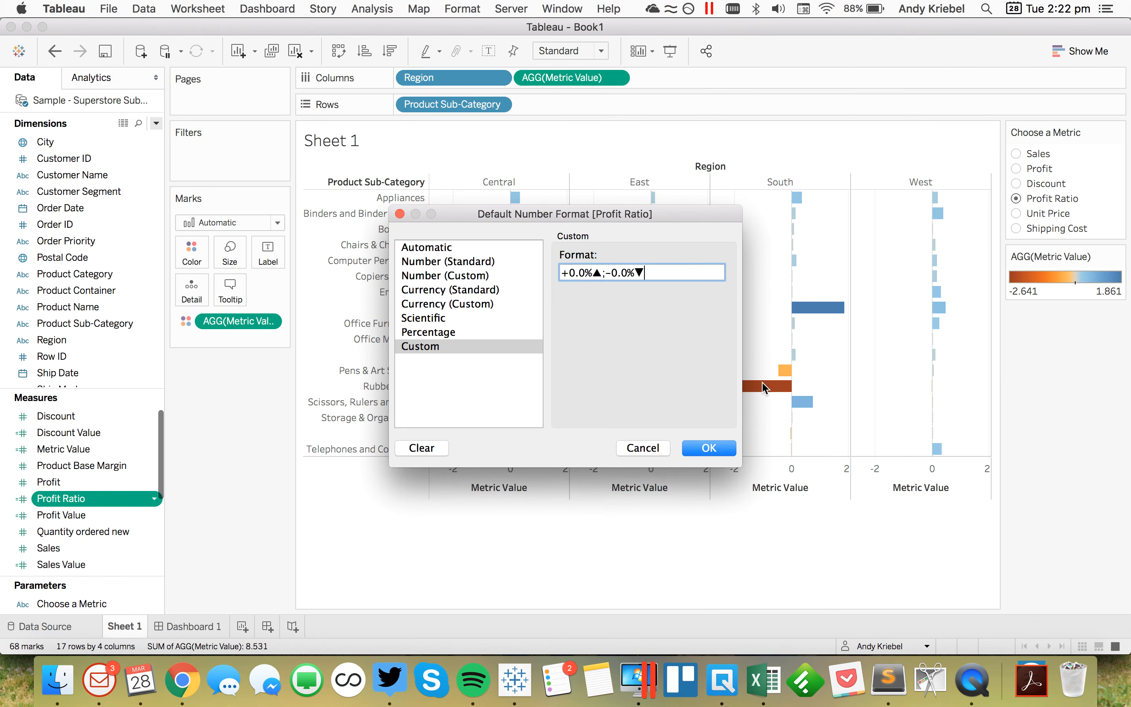
click(713, 448)
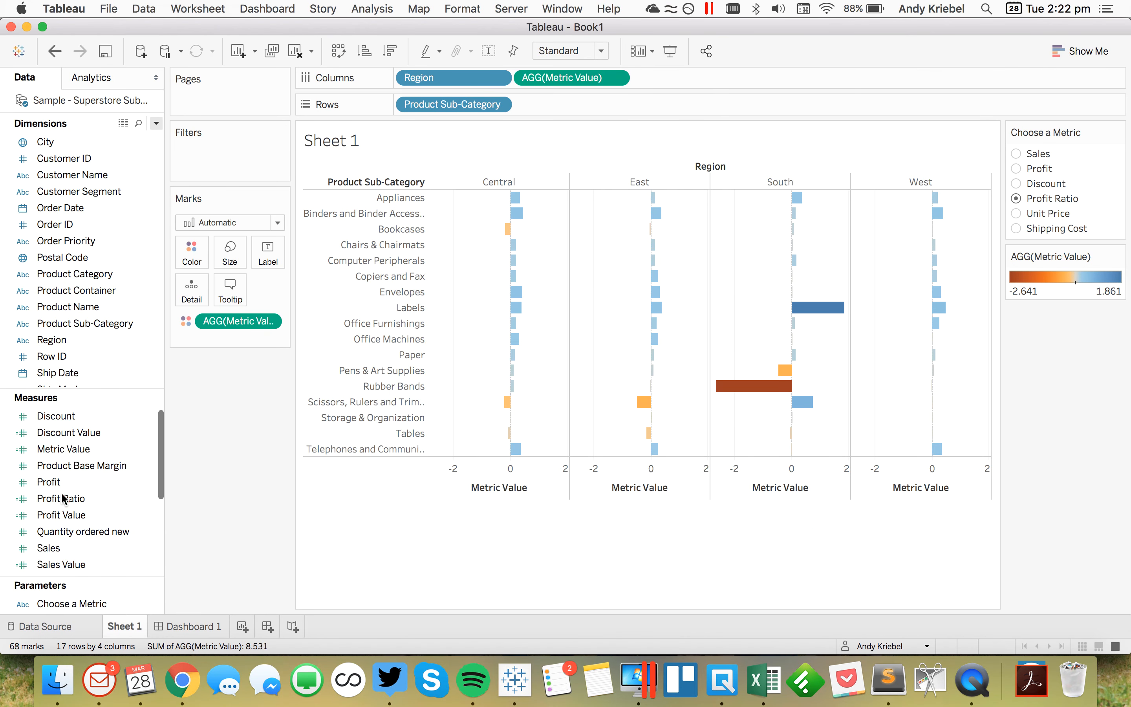
Set the default number format of Profit Value to Currency (Custom) with 0 decimal places
click(69, 516)
right_click(68, 516)
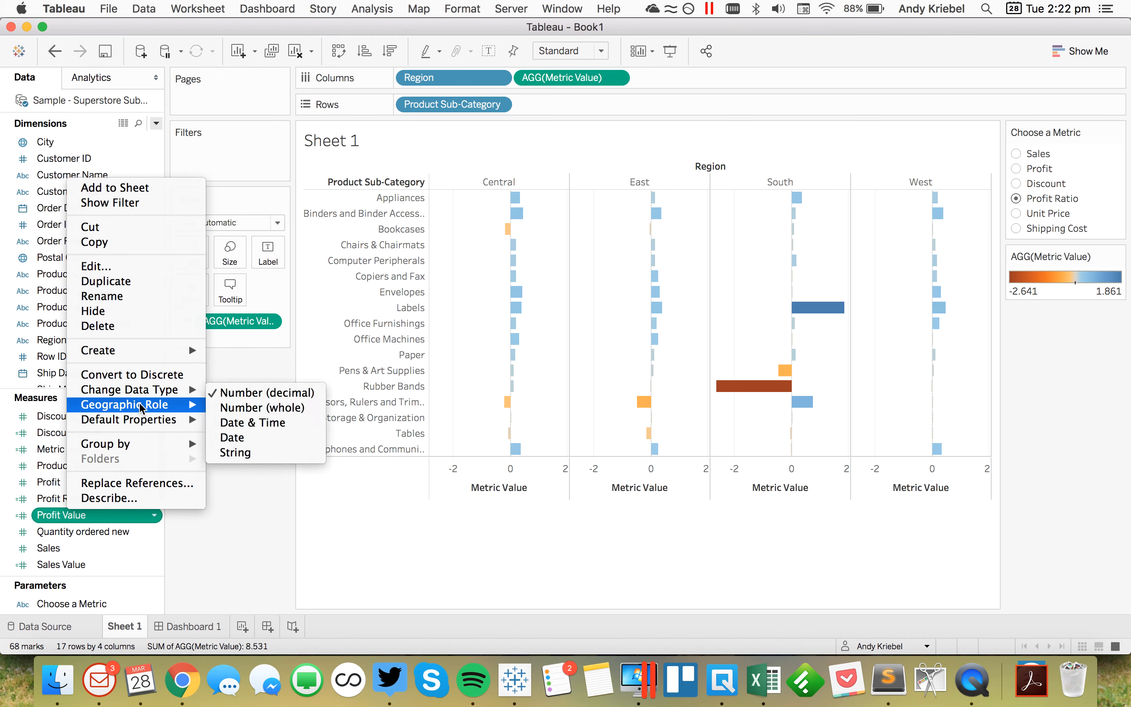
mouse_move(183, 420)
click(246, 453)
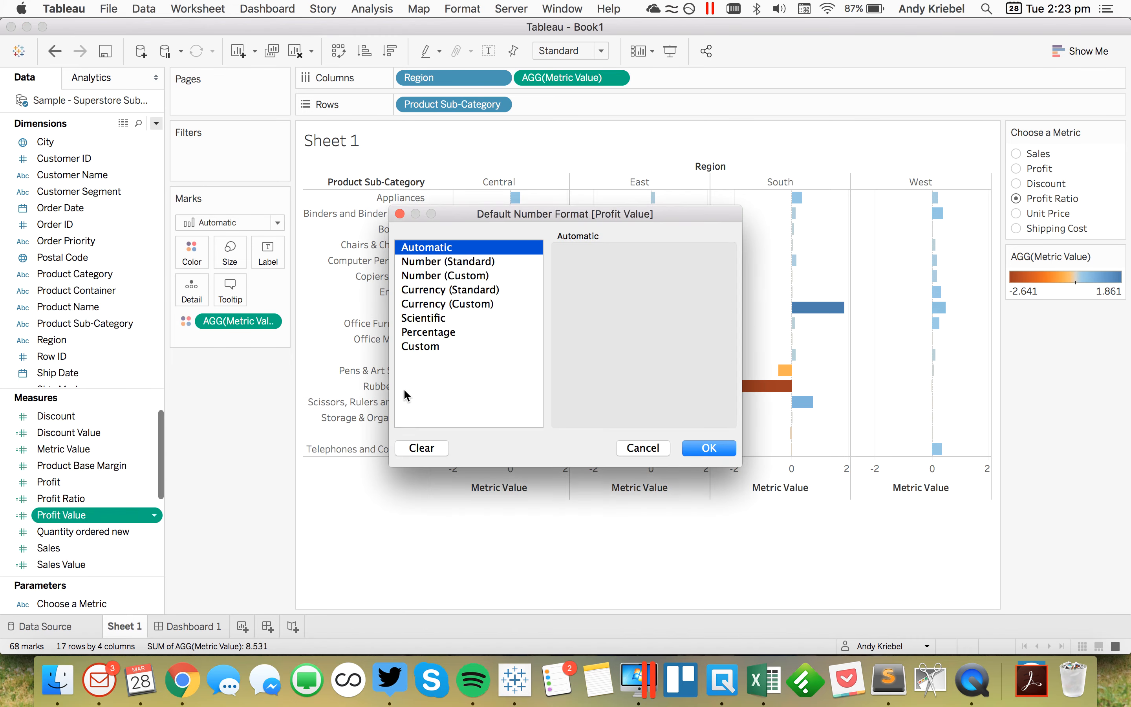
click(456, 305)
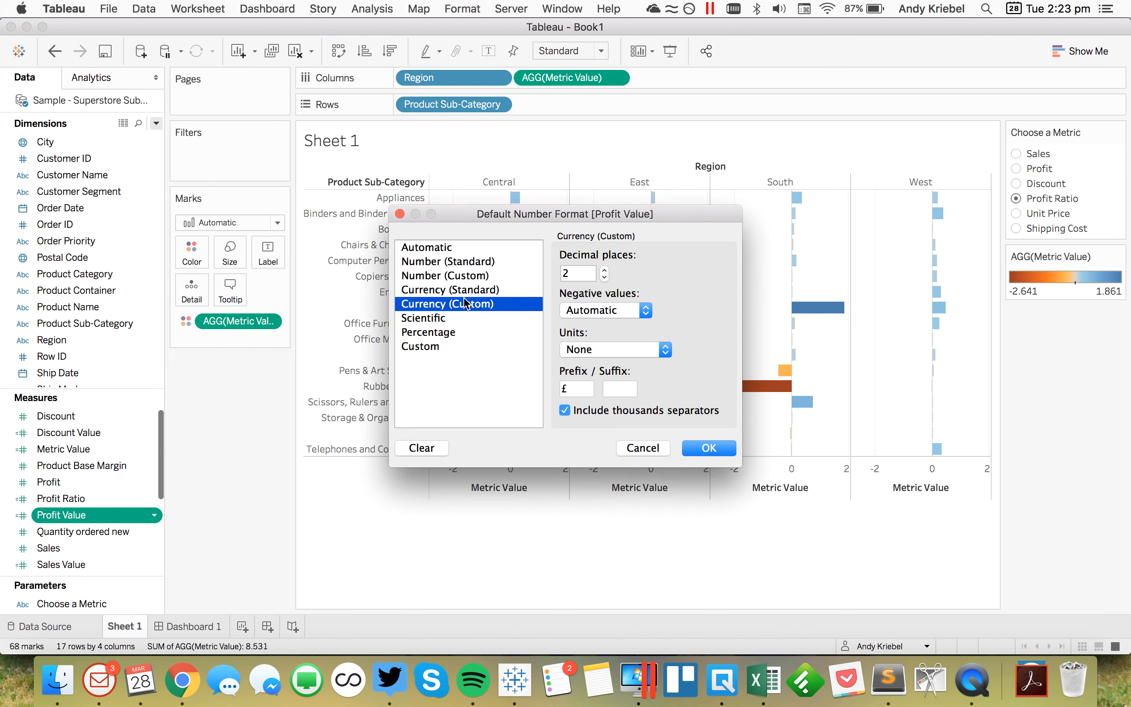
click(604, 277)
click(605, 278)
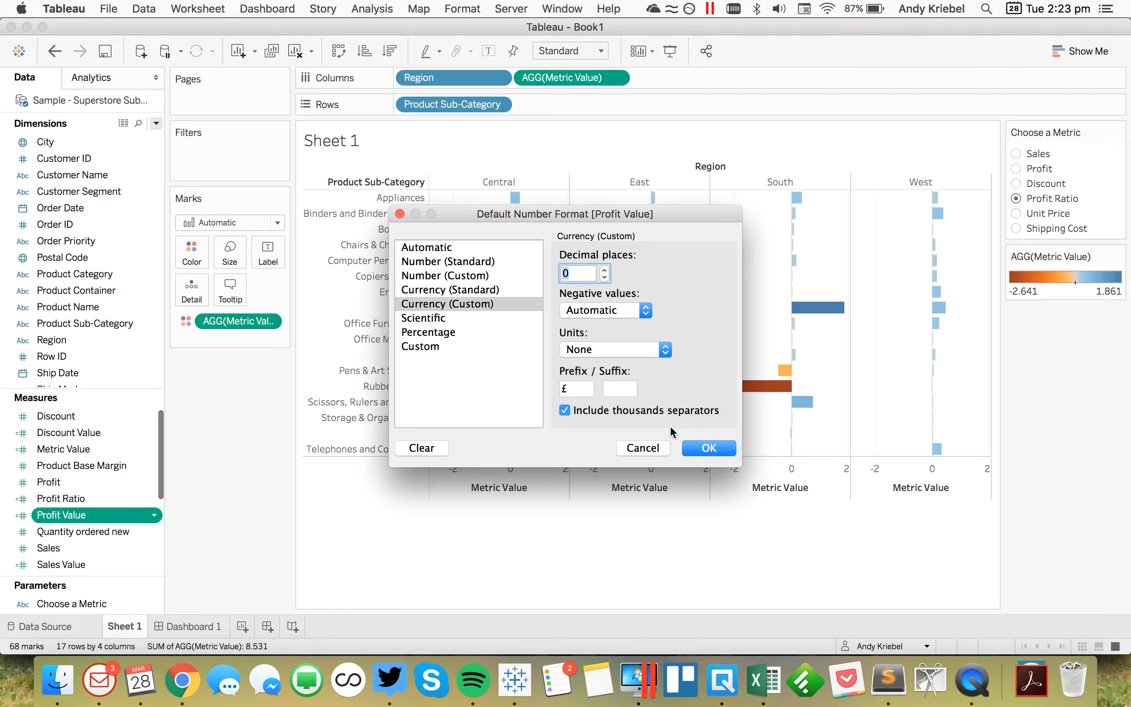
click(600, 312)
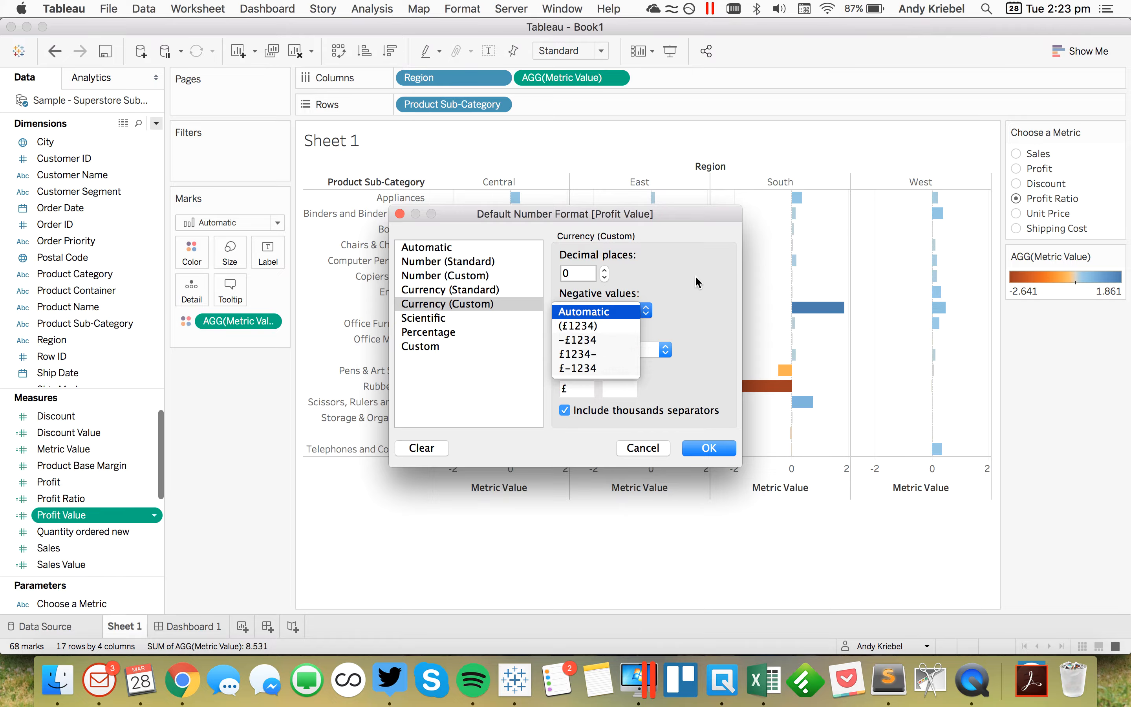
click(682, 284)
click(709, 448)
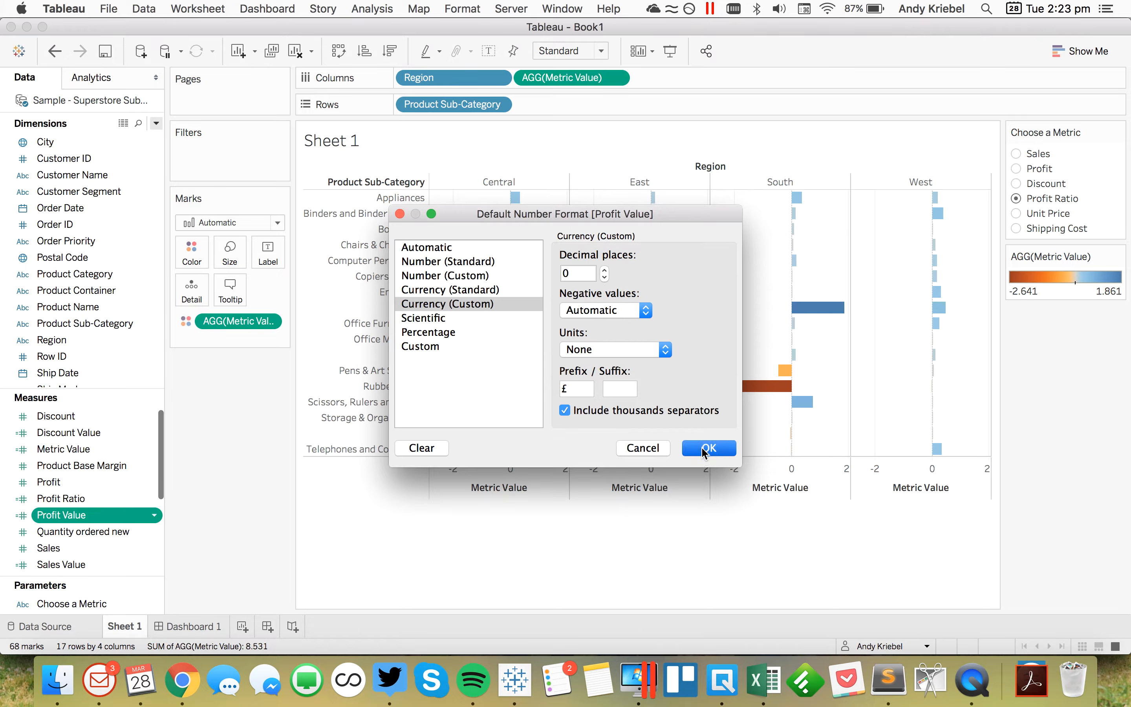
Set the default number format of Sales Value to Currency (Custom) with 0 decimal places
scroll(66, 515, down, 2)
scroll(66, 514, down, 2)
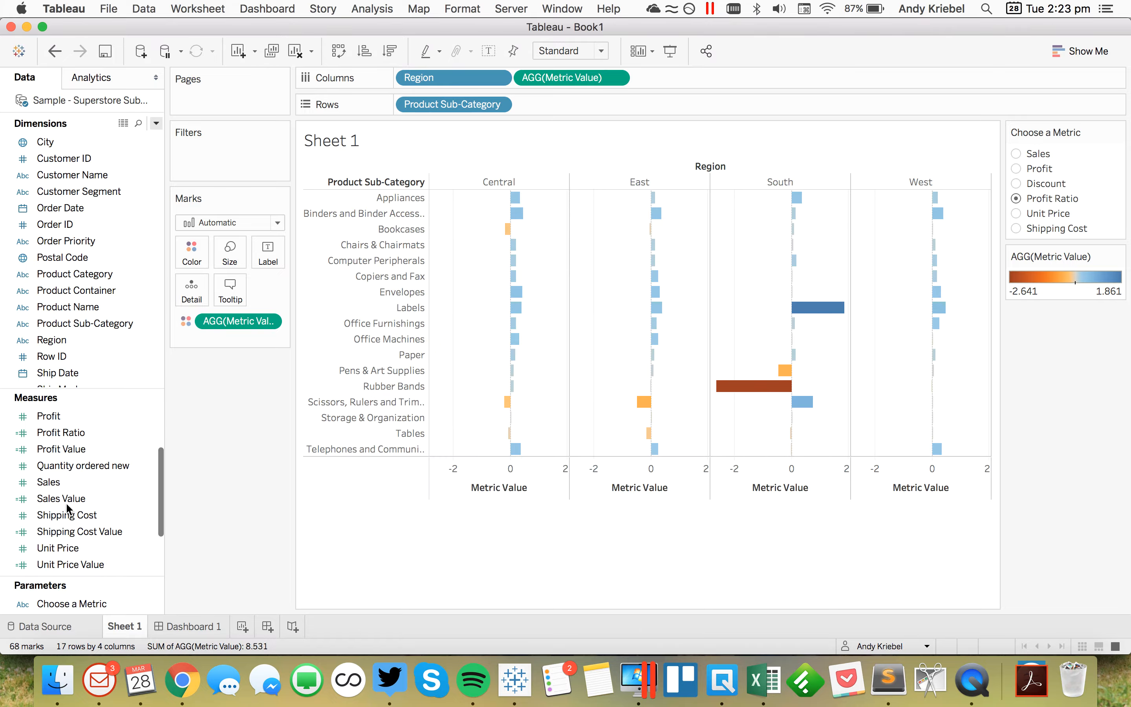
right_click(71, 499)
mouse_move(158, 407)
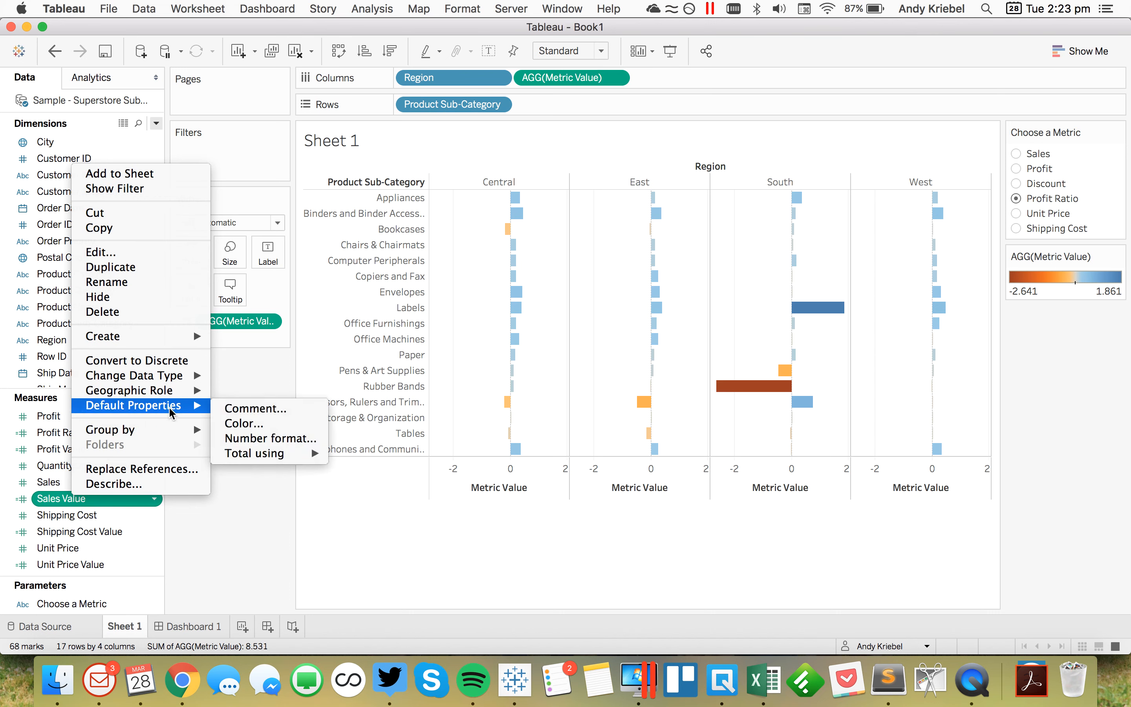
click(264, 438)
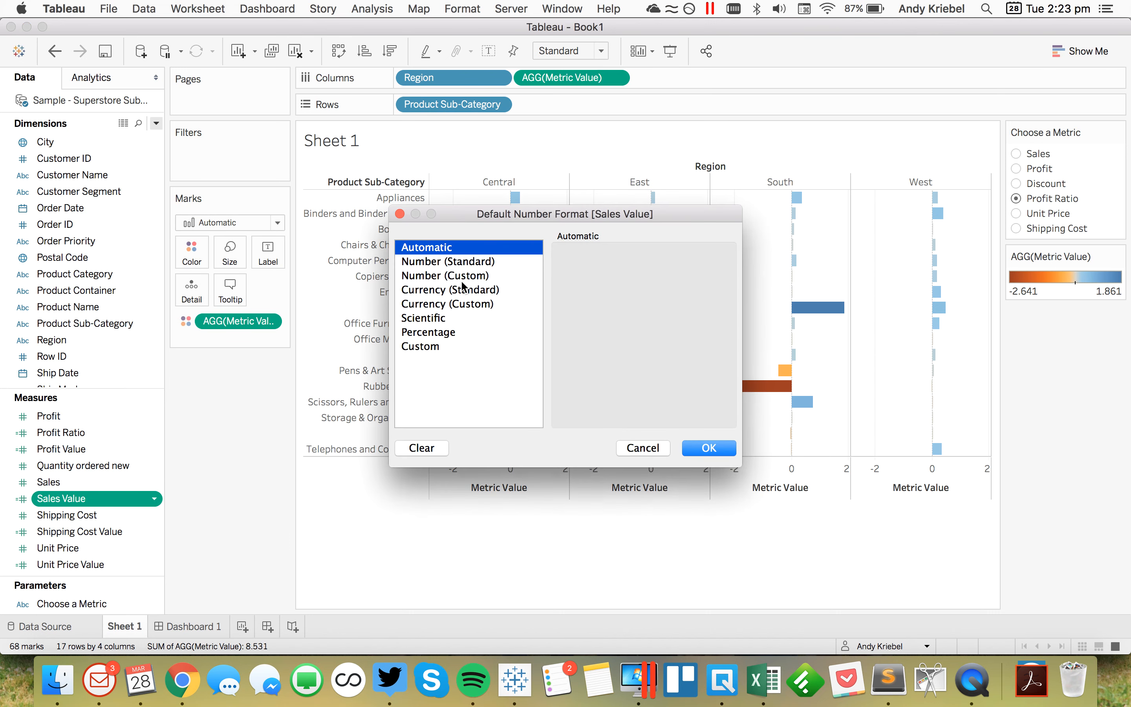
click(462, 304)
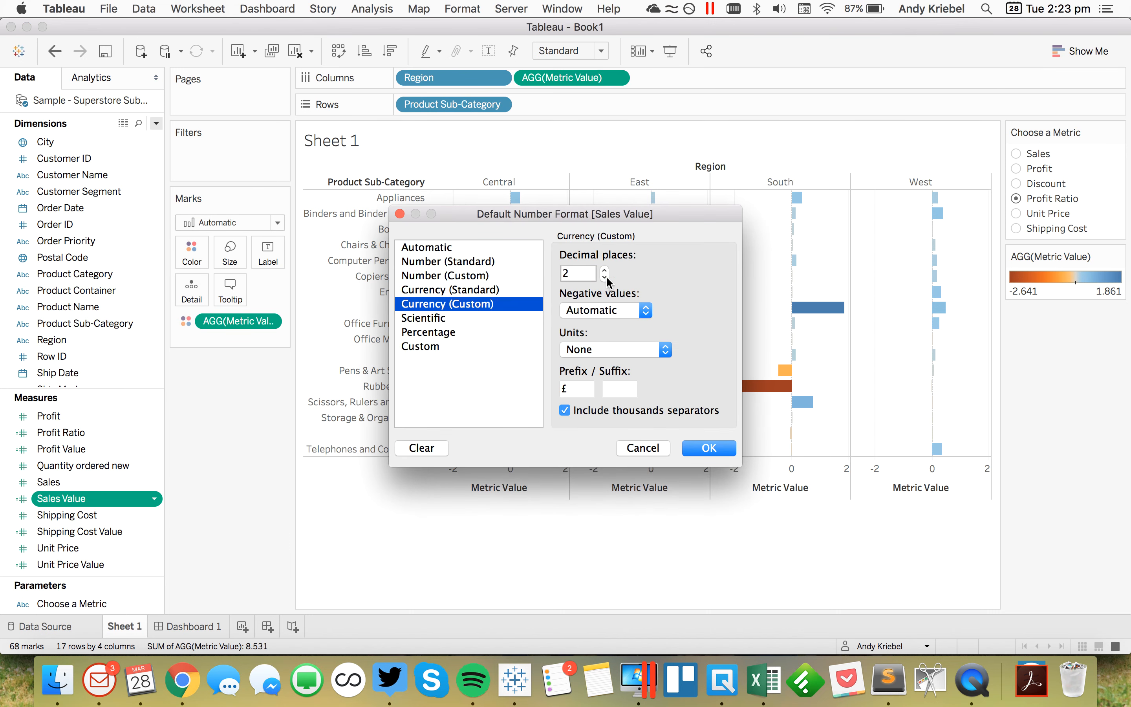
double_click(606, 277)
click(696, 445)
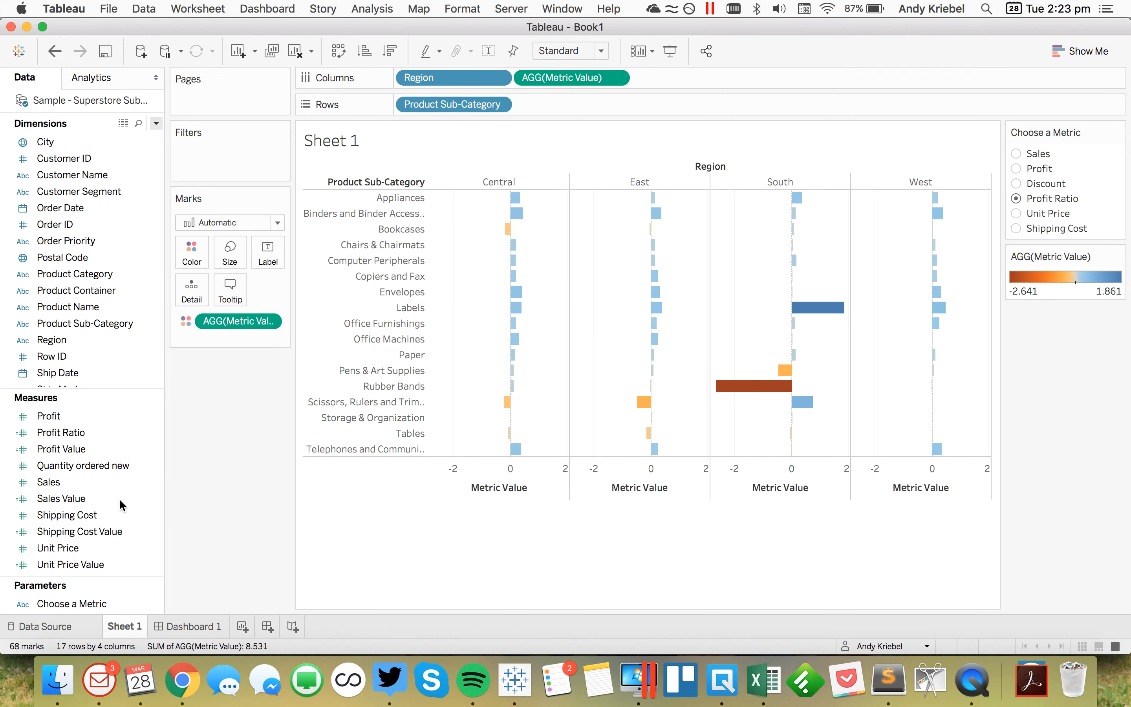
Set the default number format of Shipping Cost Value to Currency (Standard) with the English (United Kingdom) locale
click(87, 532)
right_click(87, 532)
mouse_move(196, 440)
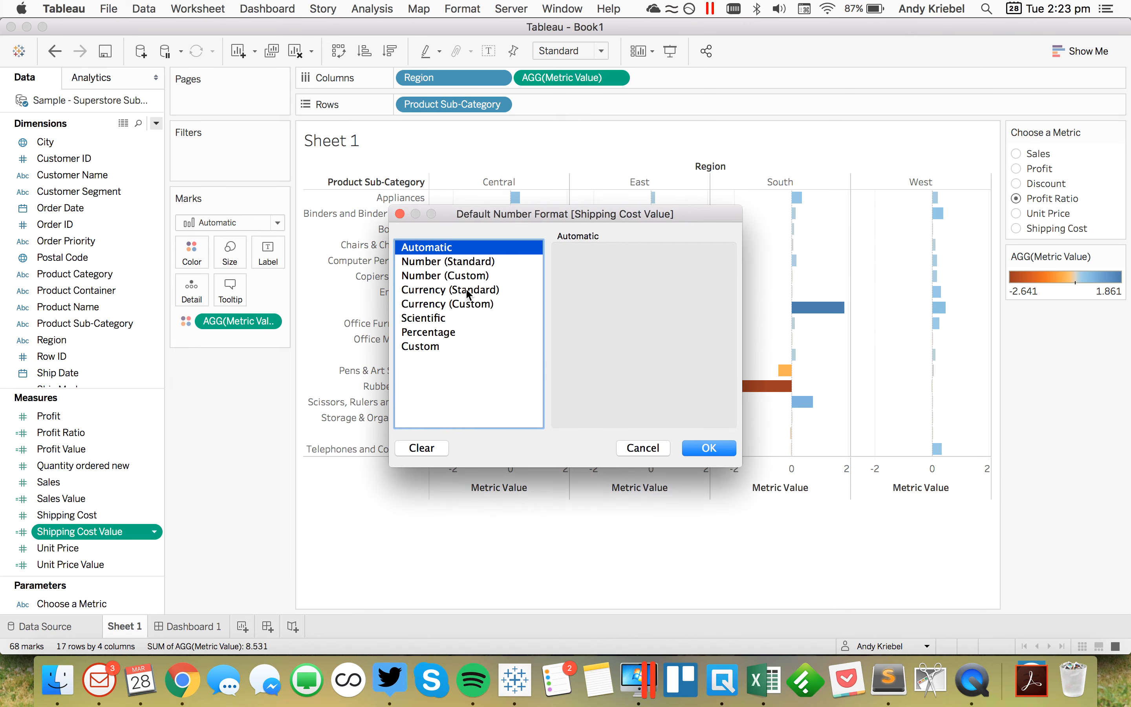
click(467, 290)
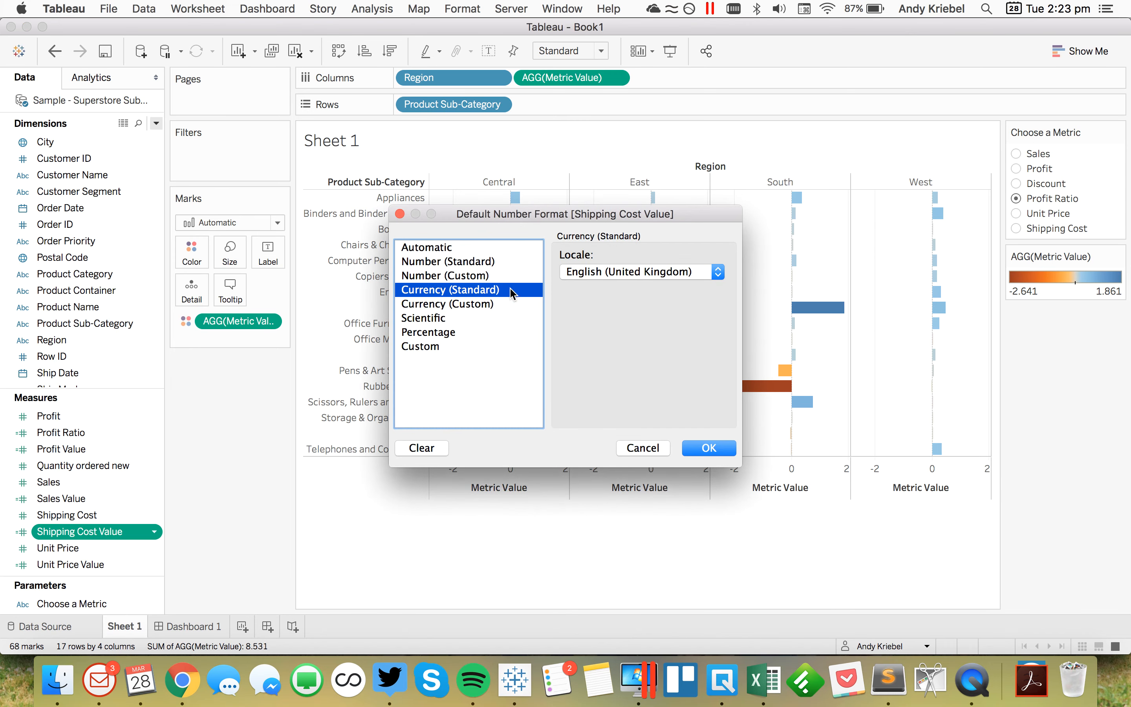
click(697, 447)
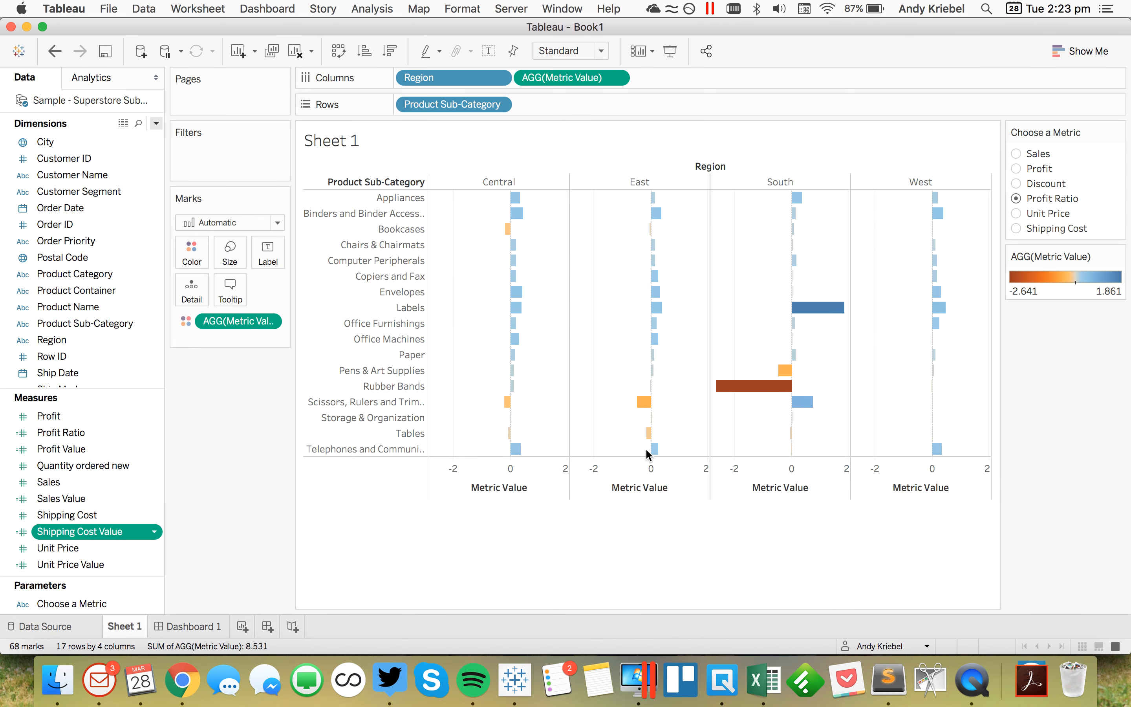
Set the default number format of Unit Price Value to Currency (Standard)
right_click(91, 561)
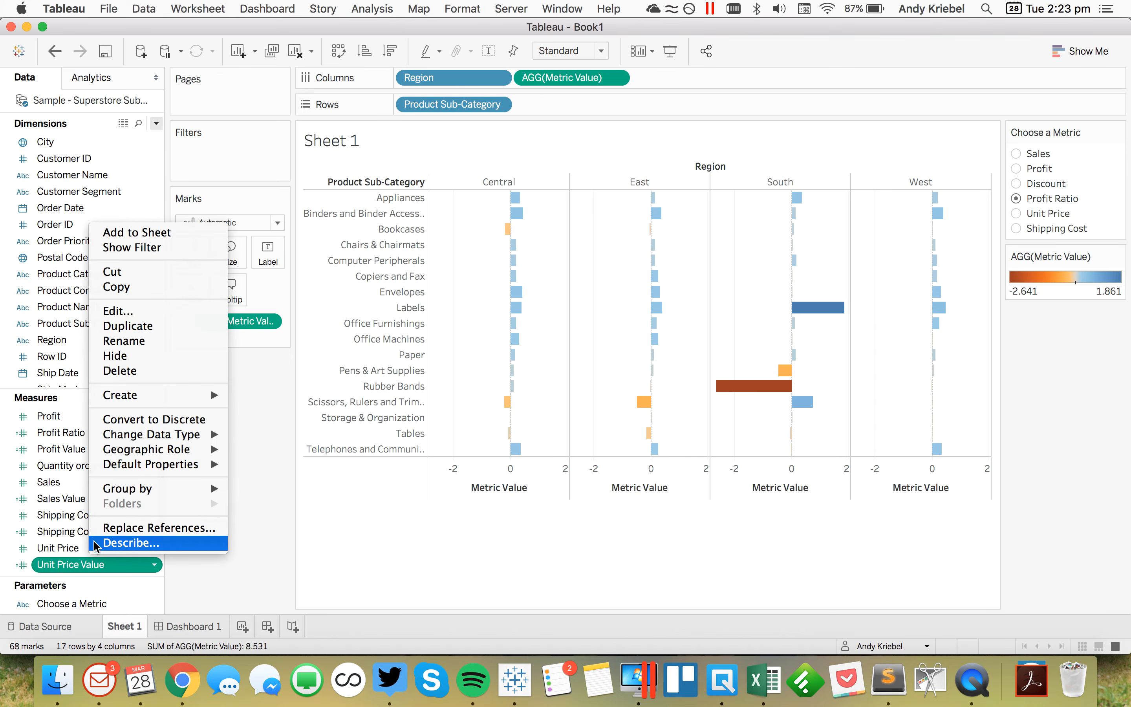
mouse_move(189, 470)
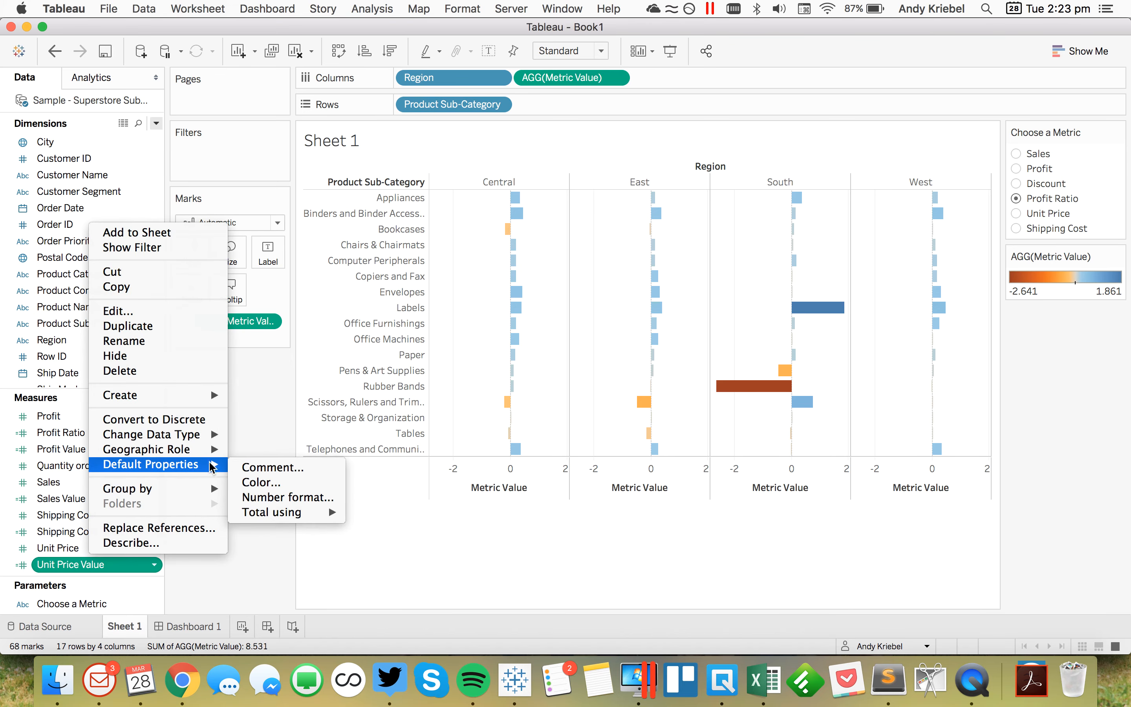
click(287, 497)
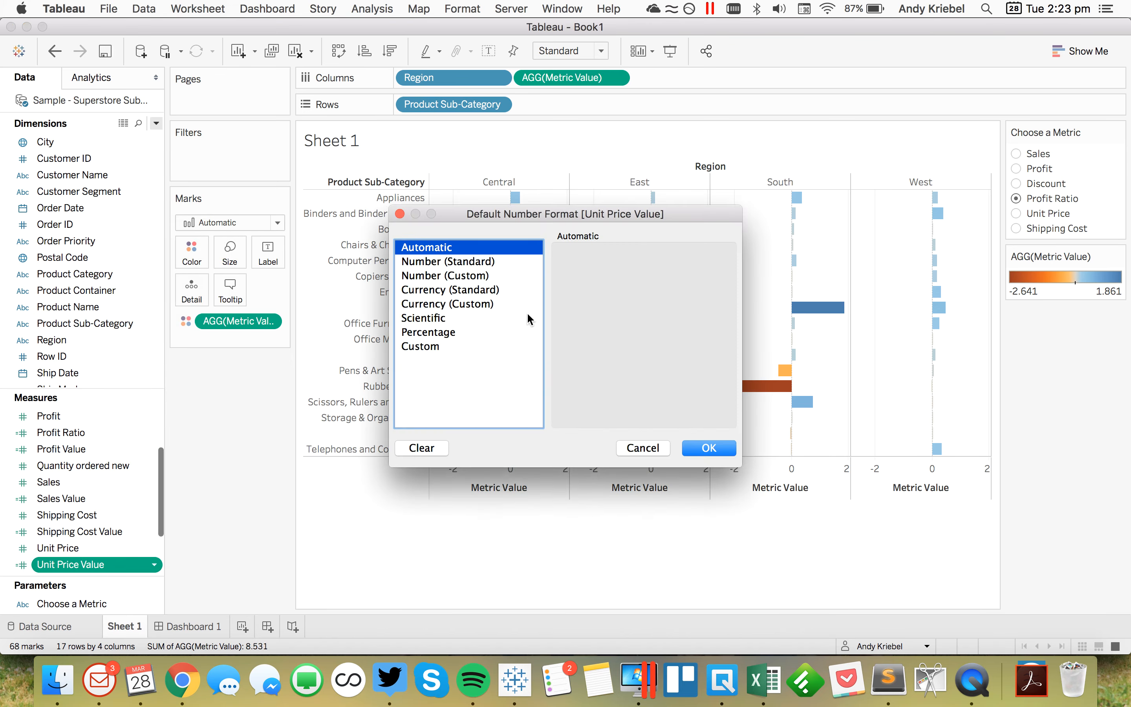
click(480, 290)
click(708, 448)
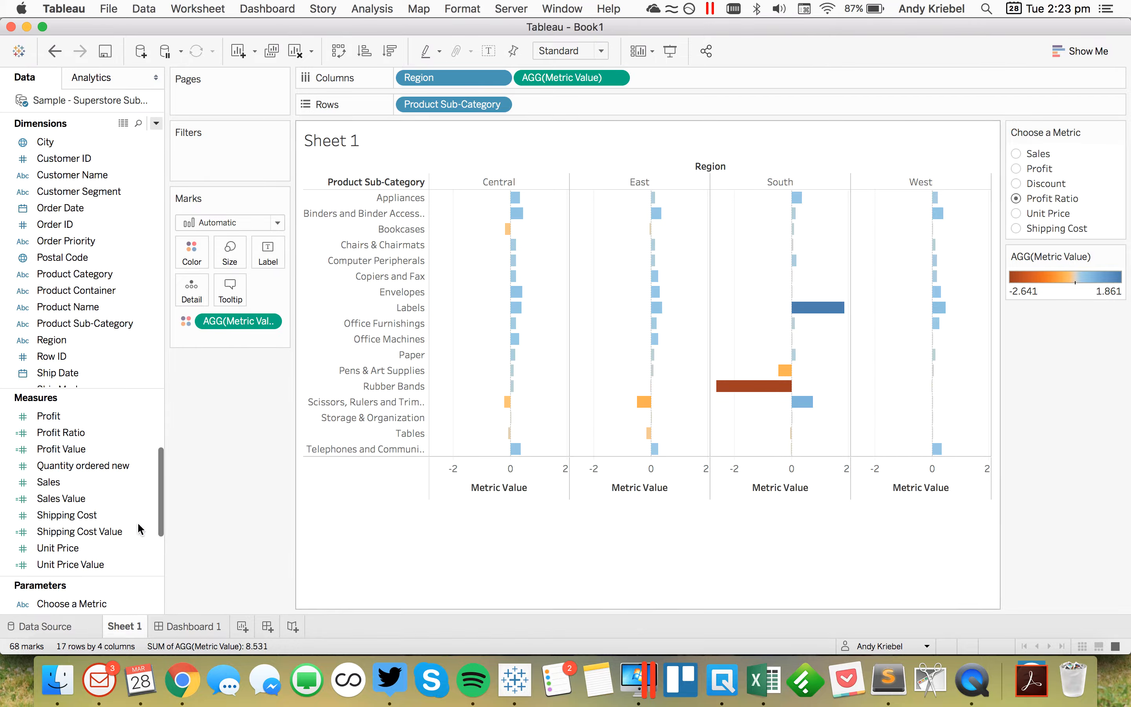
Add Unit Price Value, Shipping Cost Value, Sales Value, Profit Value, Profit Ratio and Discount Value together as labels on the bars
scroll(70, 514, down, 3)
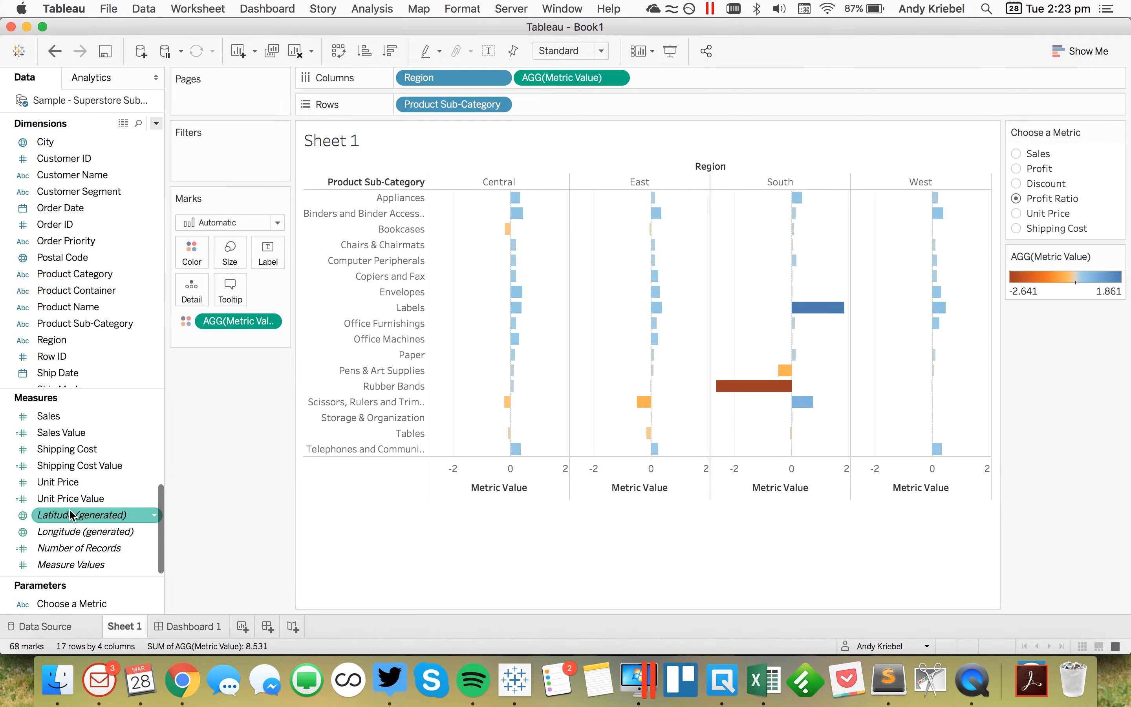
click(70, 499)
super+click(81, 466)
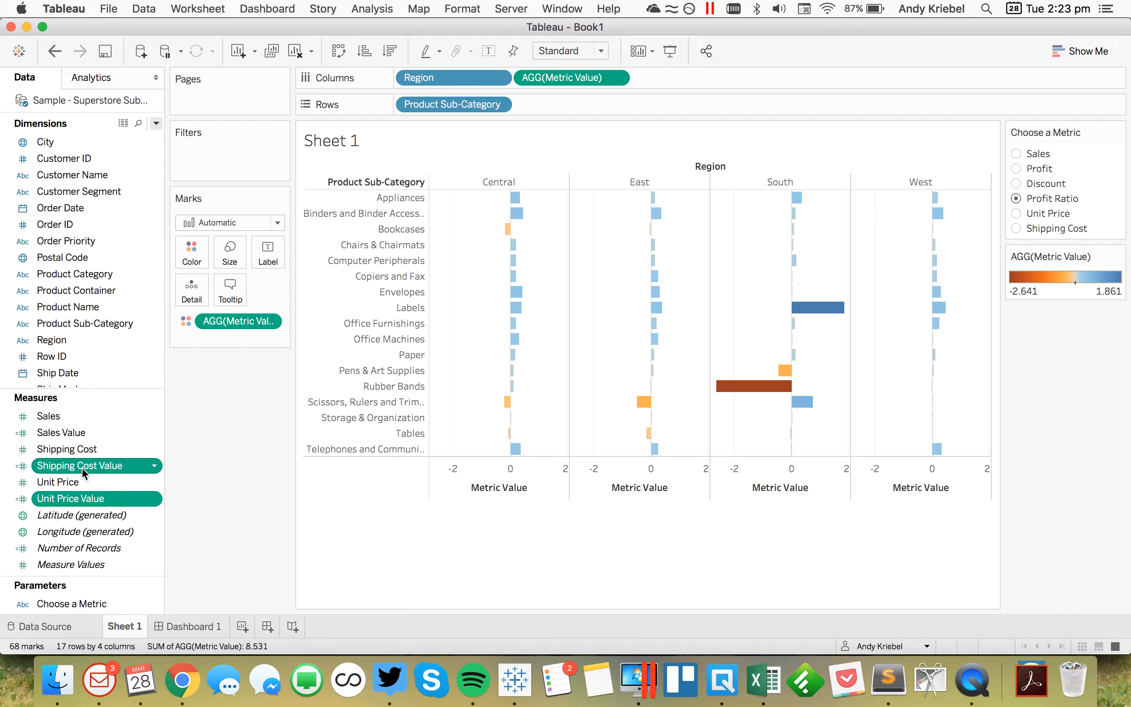
super+click(70, 438)
scroll(101, 442, up, 5)
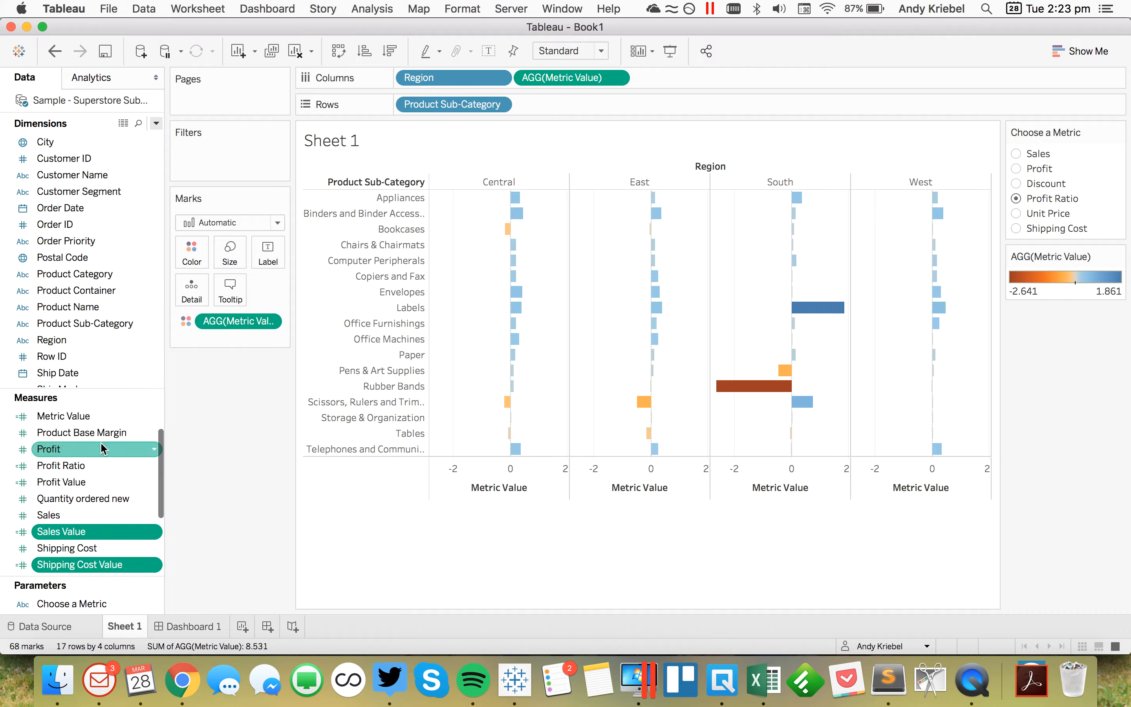
super+click(90, 483)
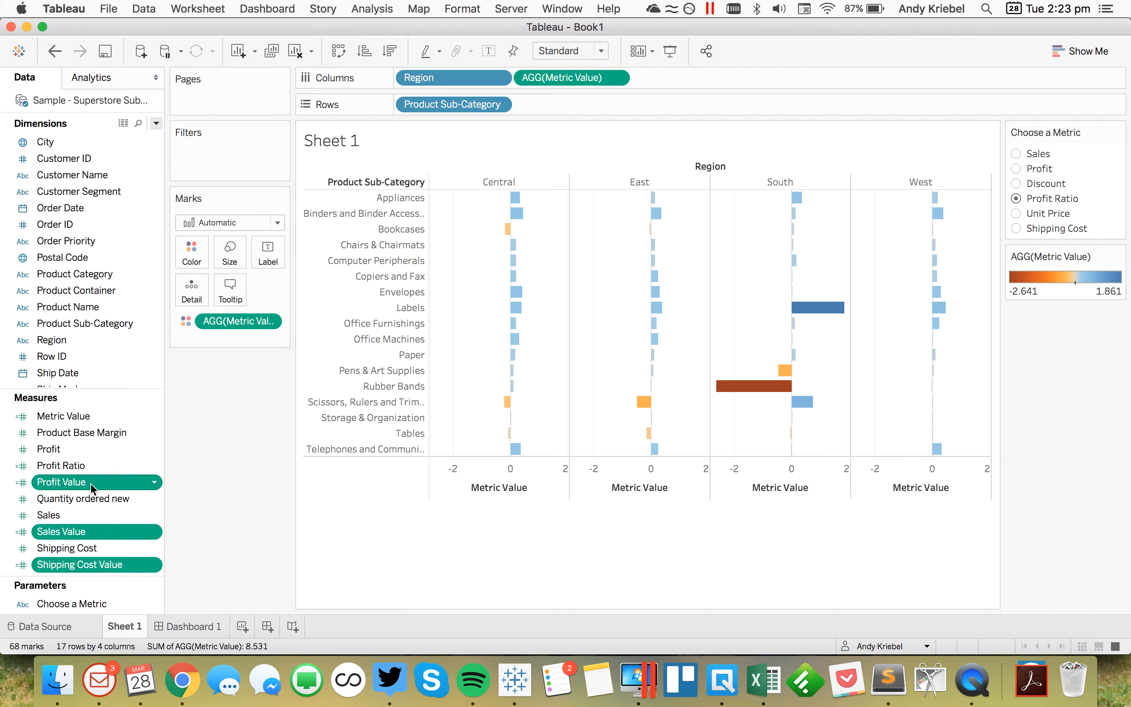
super+click(88, 467)
scroll(88, 465, up, 2)
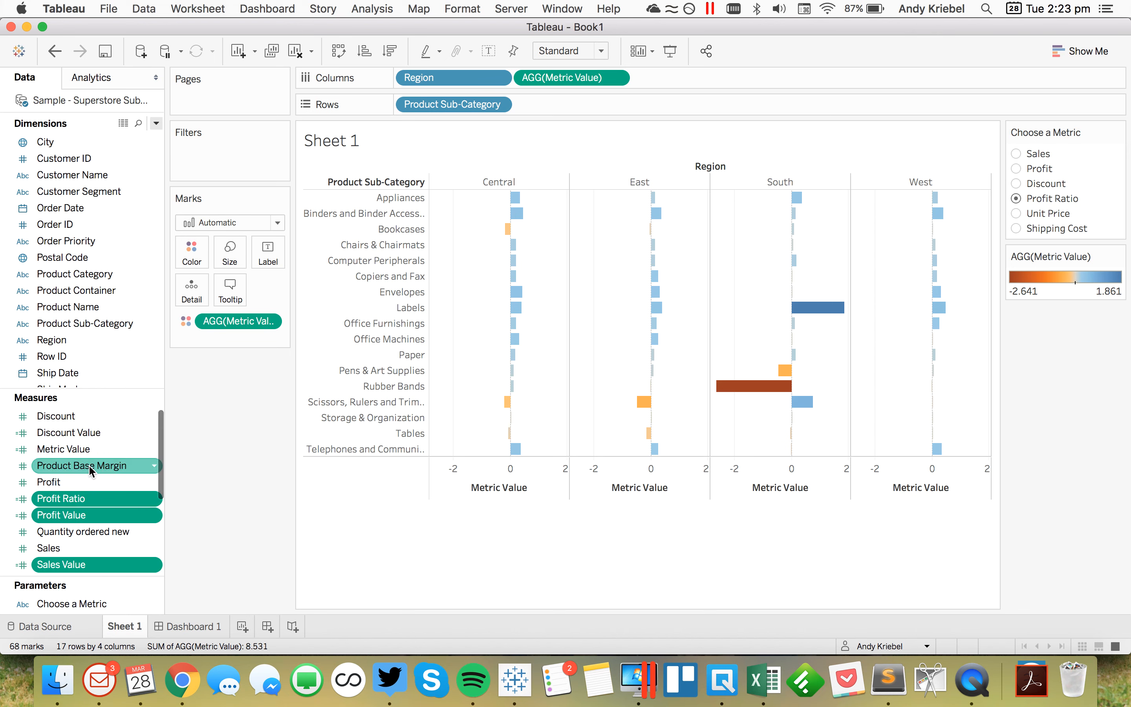
super+click(86, 433)
drag(85, 433, 274, 253)
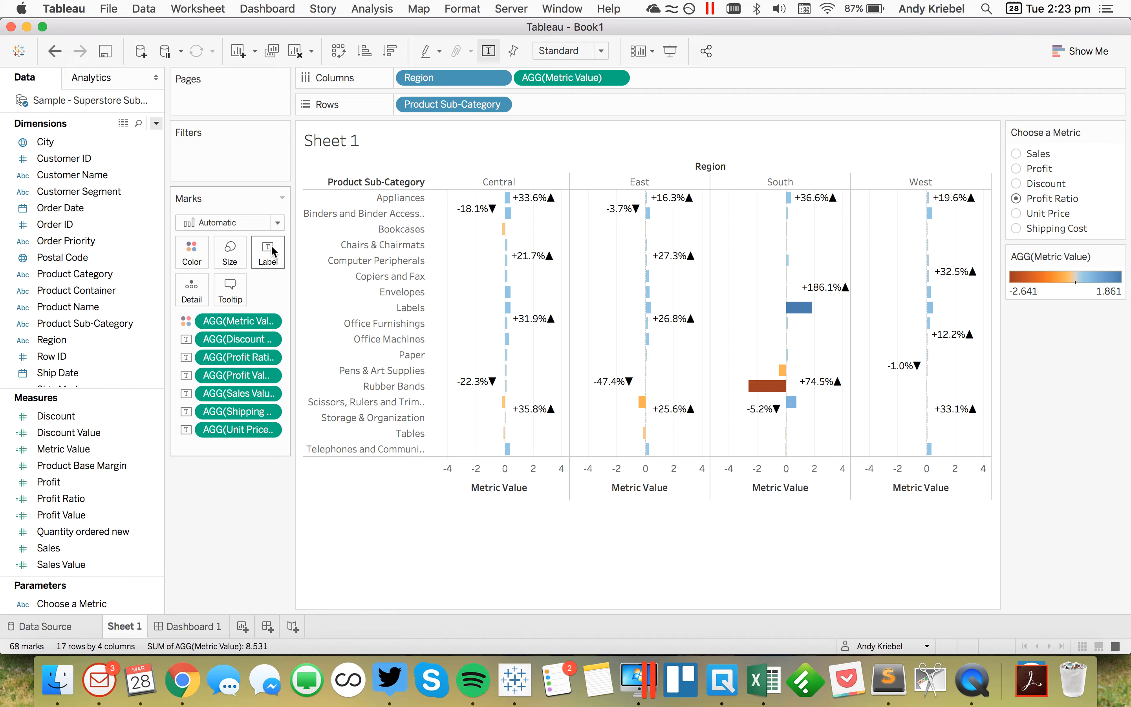
Set the font color of the mark labels to Match Mark Color
click(273, 253)
click(337, 375)
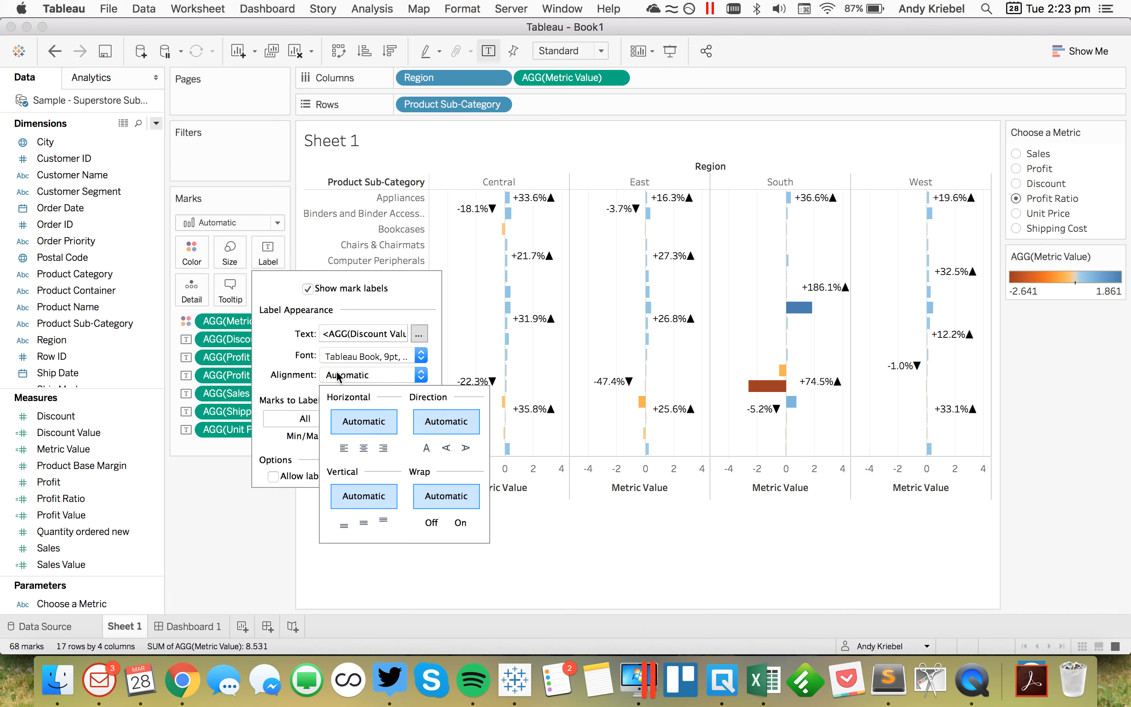
click(288, 362)
click(338, 354)
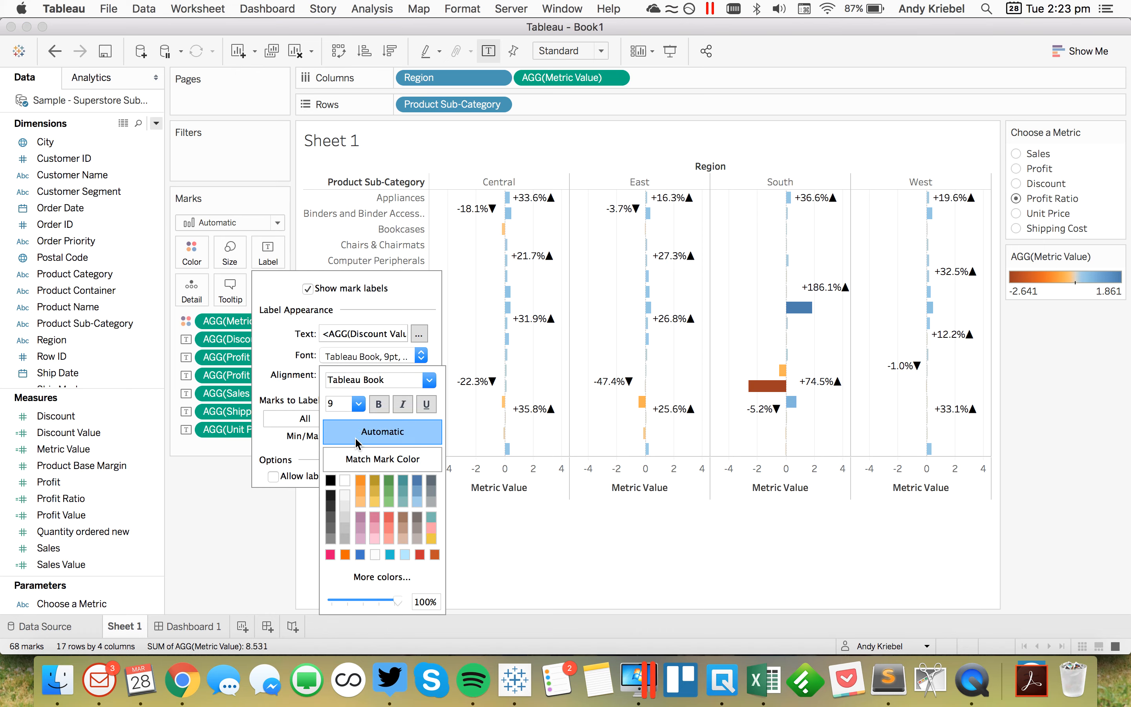
click(361, 461)
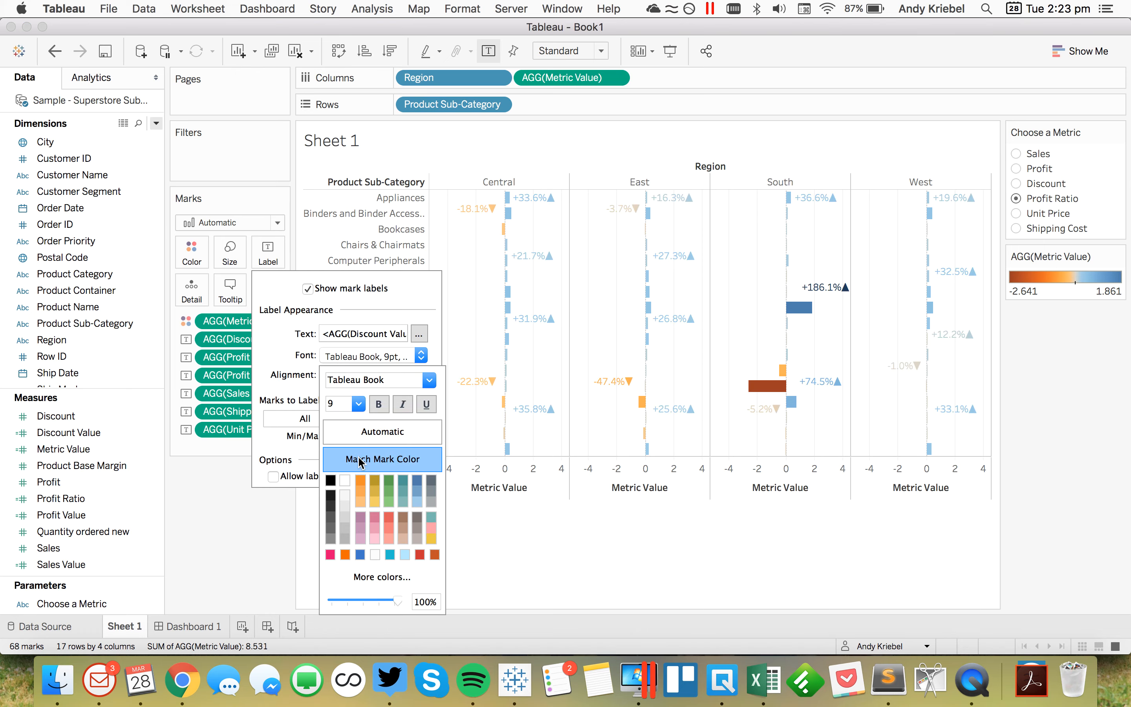
click(265, 525)
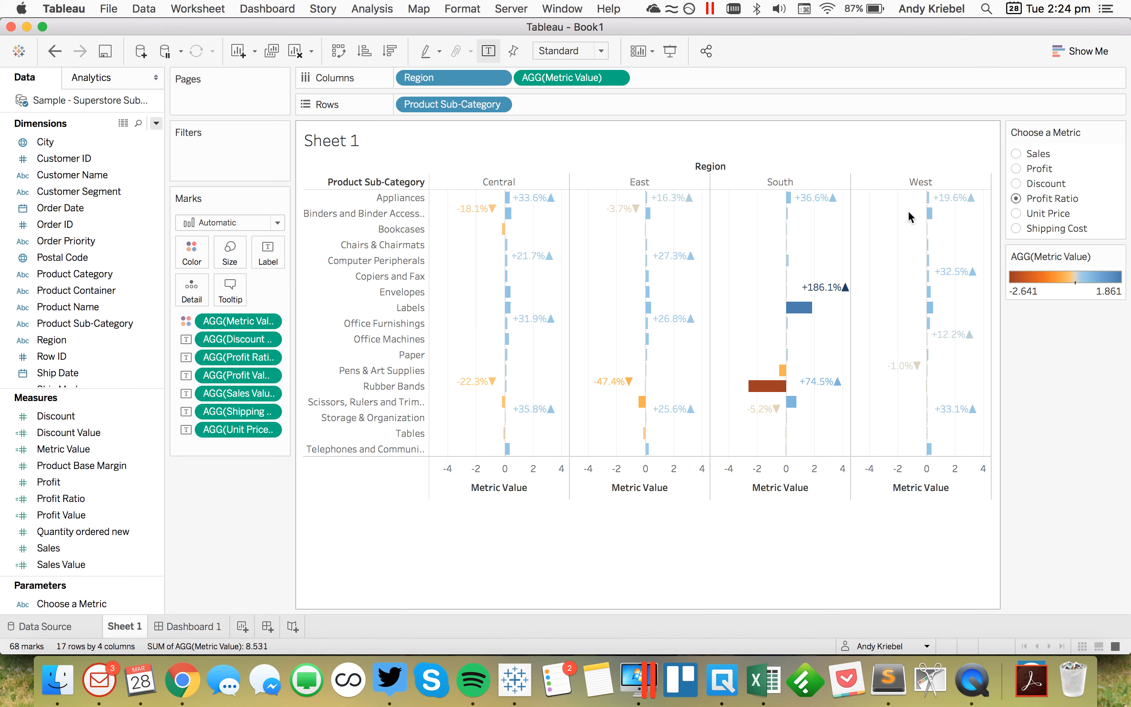
Switch the Choose a Metric parameter through Sales, Profit and Discount to check how the bar labels are formatted
click(1016, 154)
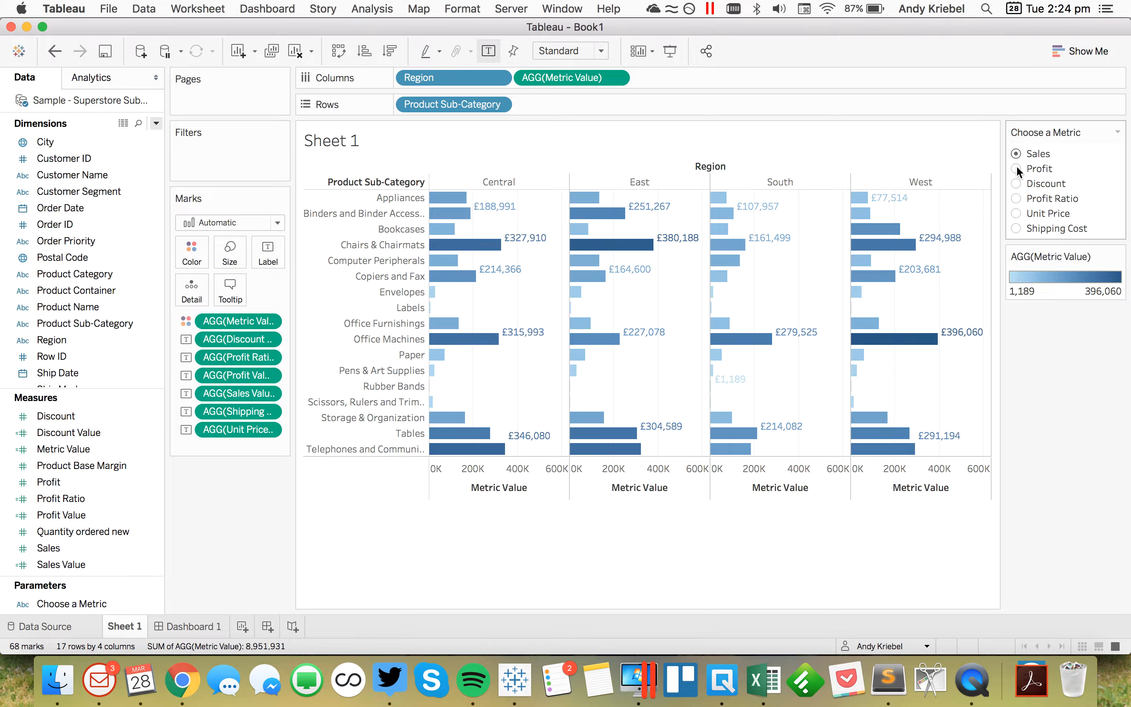
click(1017, 170)
click(1017, 185)
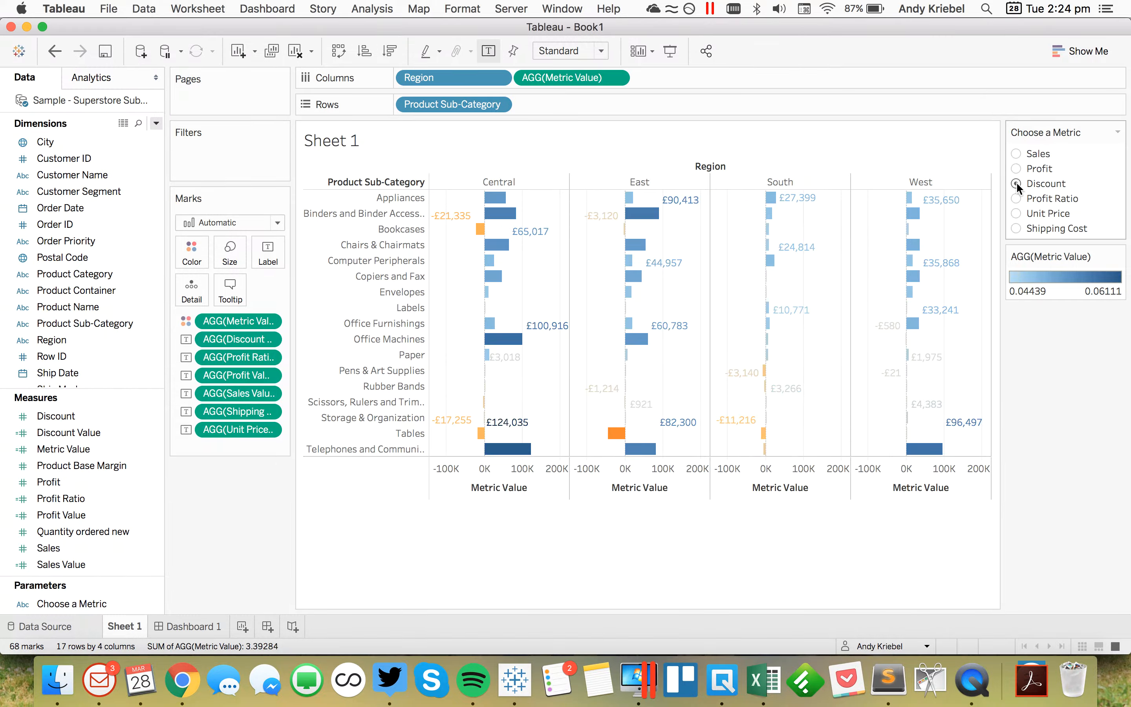
Edit the mark label text so all six metric value fields sit on one line without line breaks, and apply it
click(269, 255)
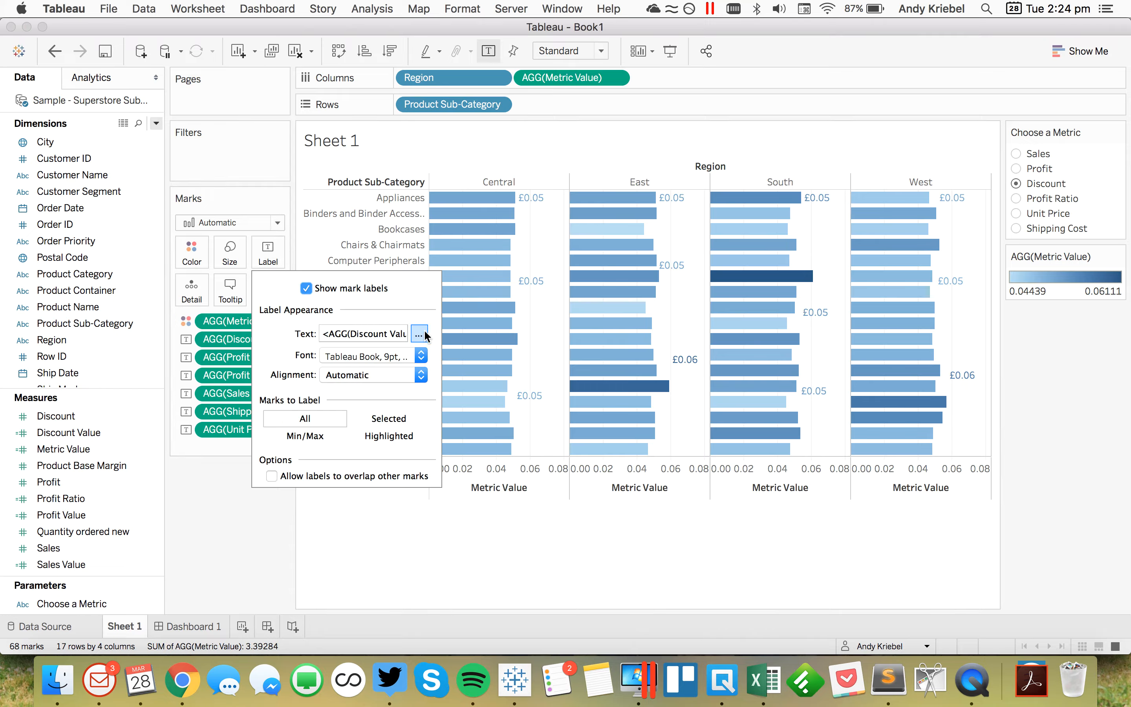
click(425, 332)
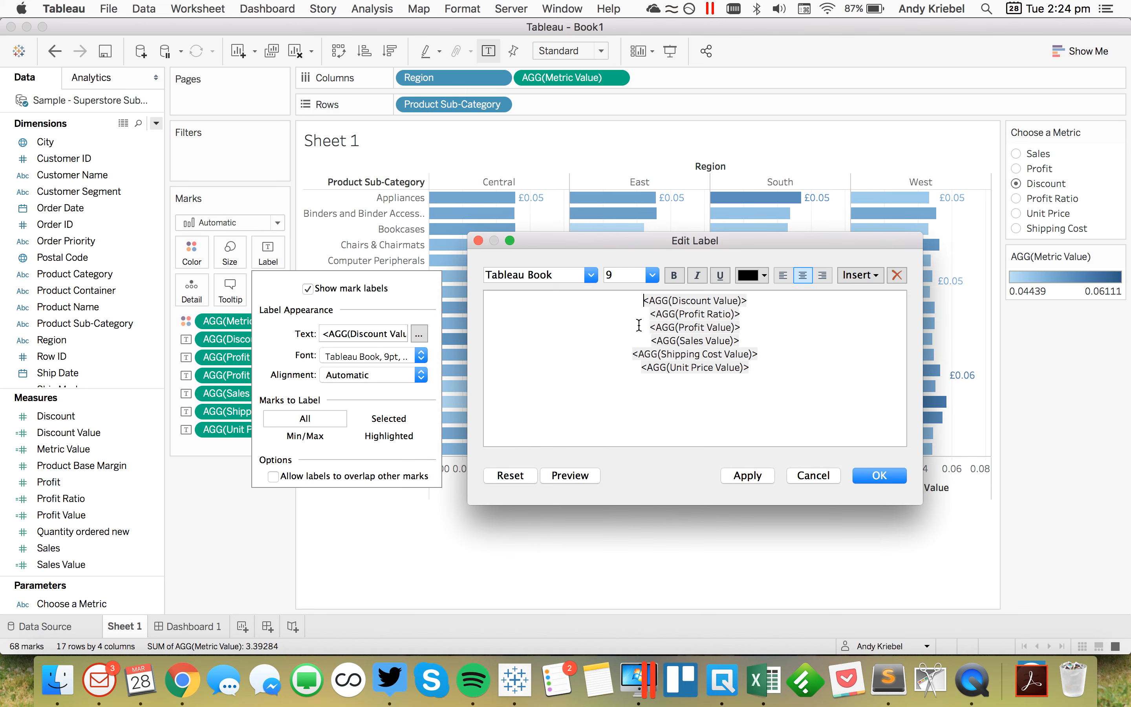
shift+click(750, 366)
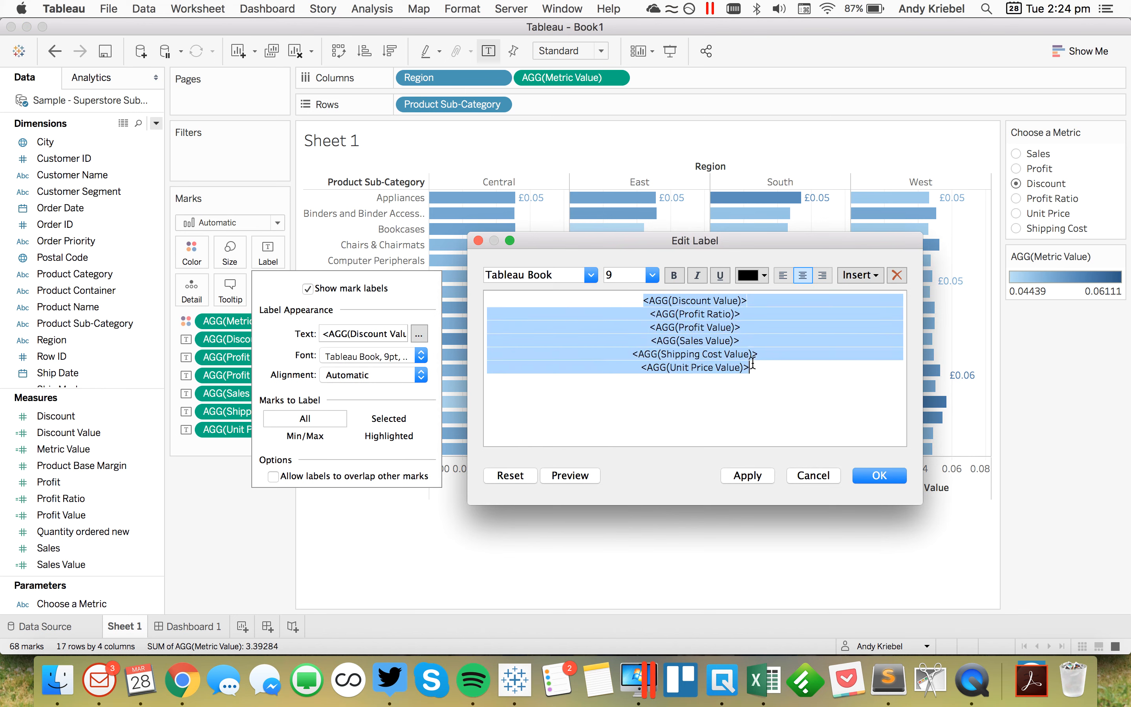
click(650, 313)
key(BackSpace)
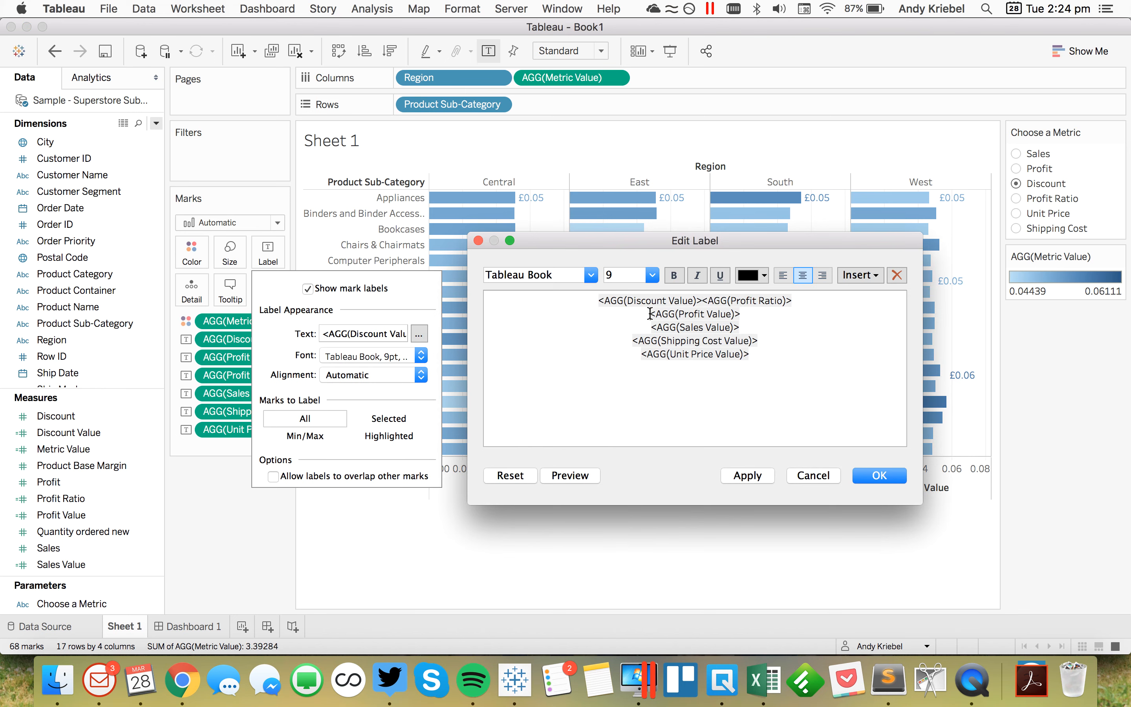
click(650, 314)
key(BackSpace)
click(650, 314)
key(BackSpace)
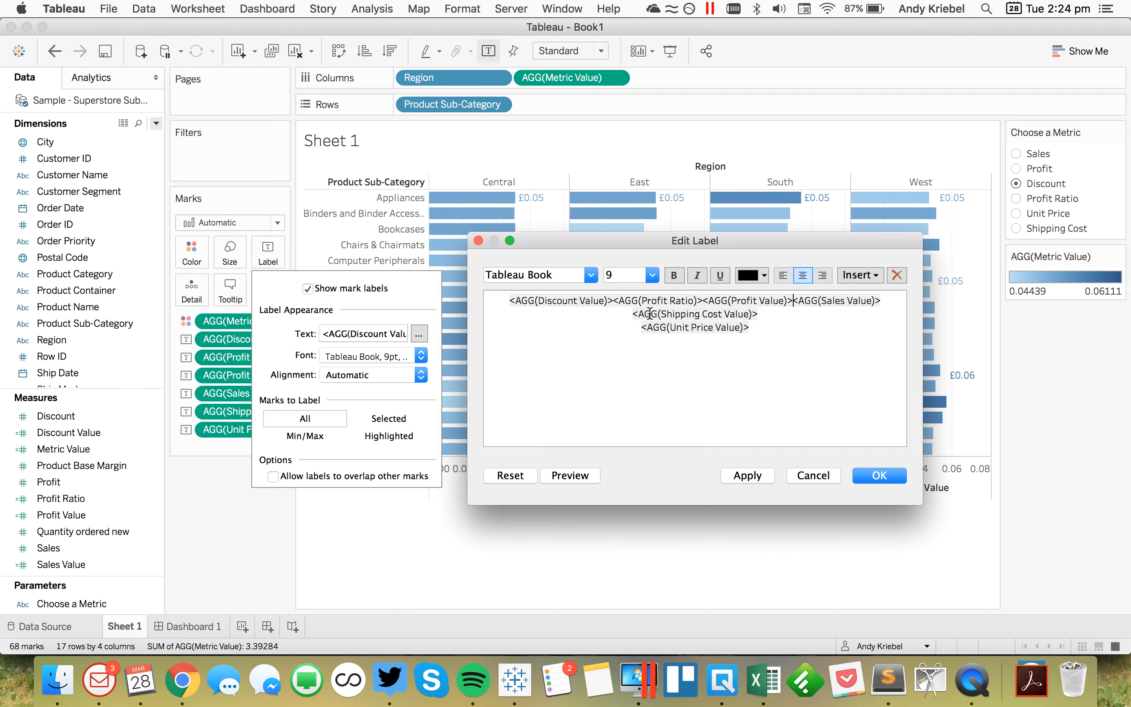
click(650, 313)
key(BackSpace)
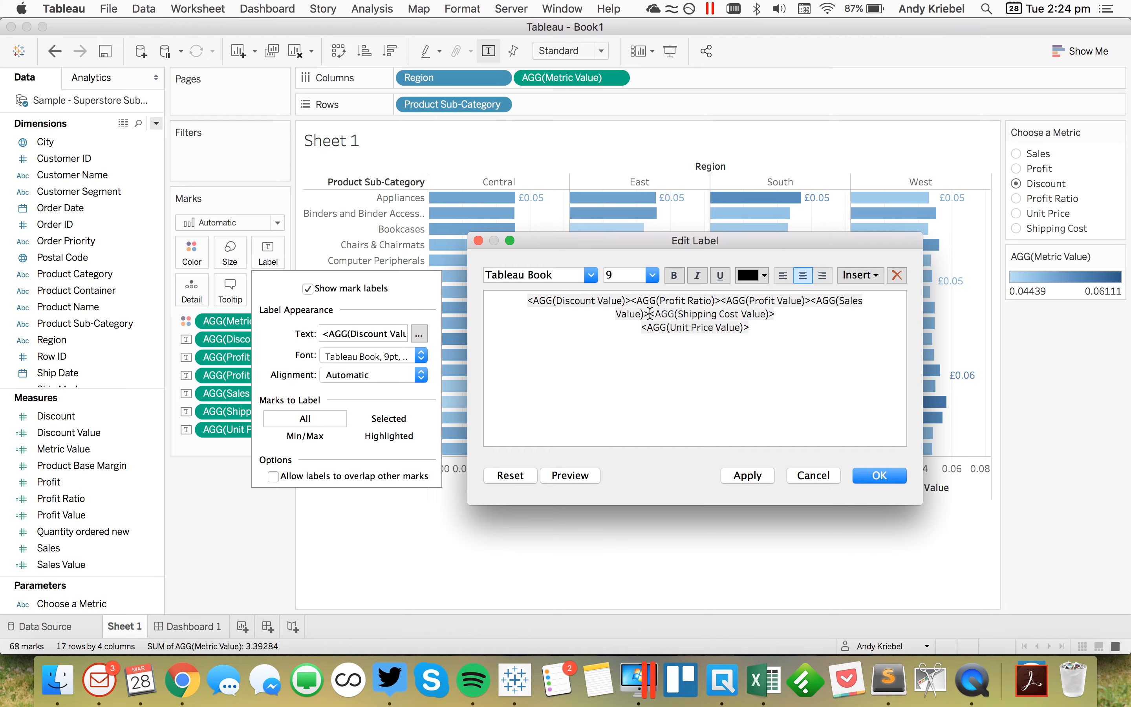
key(Down)
key(BackSpace)
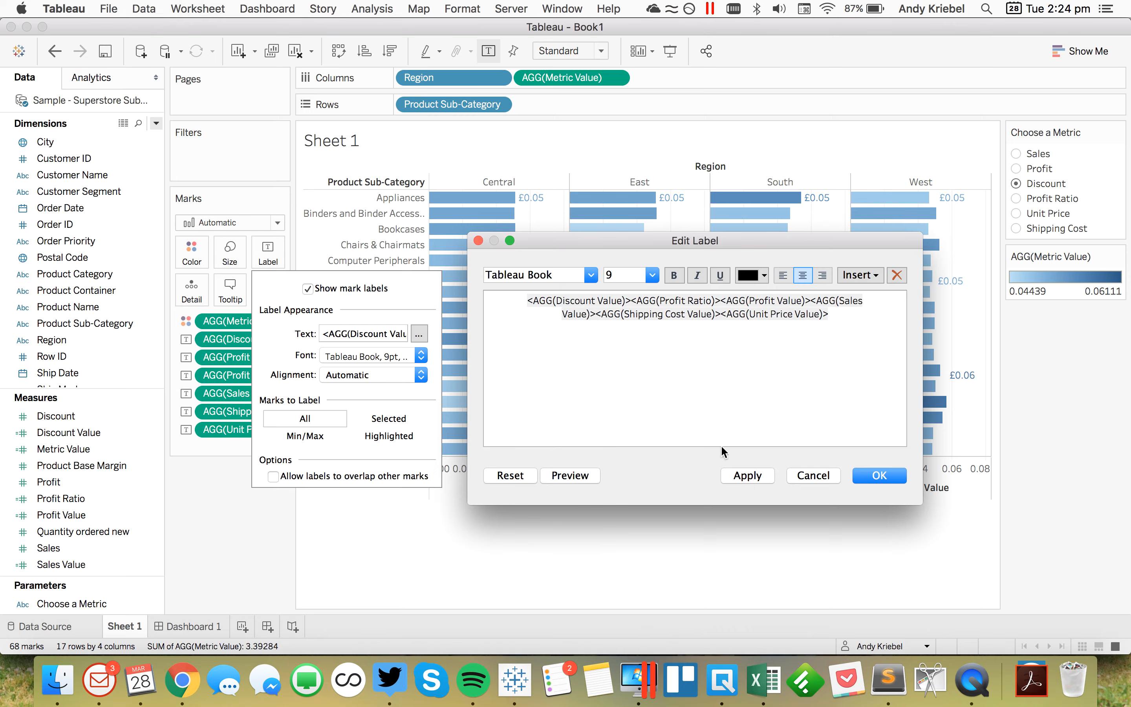
click(758, 476)
click(864, 475)
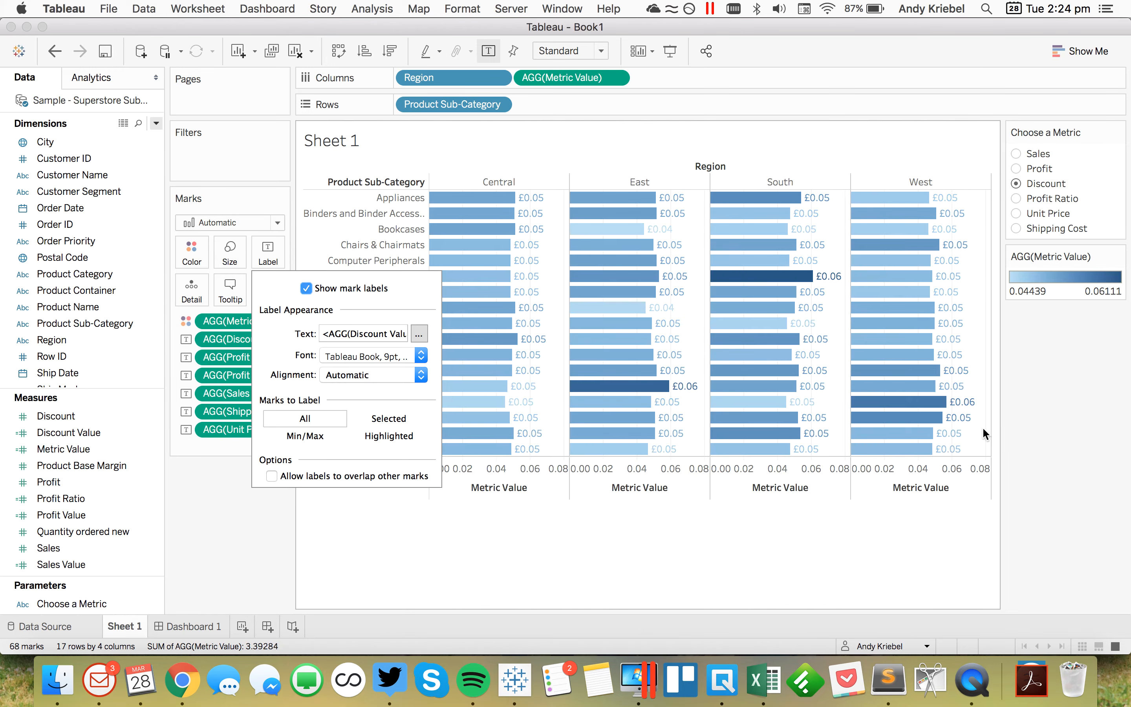
click(1104, 410)
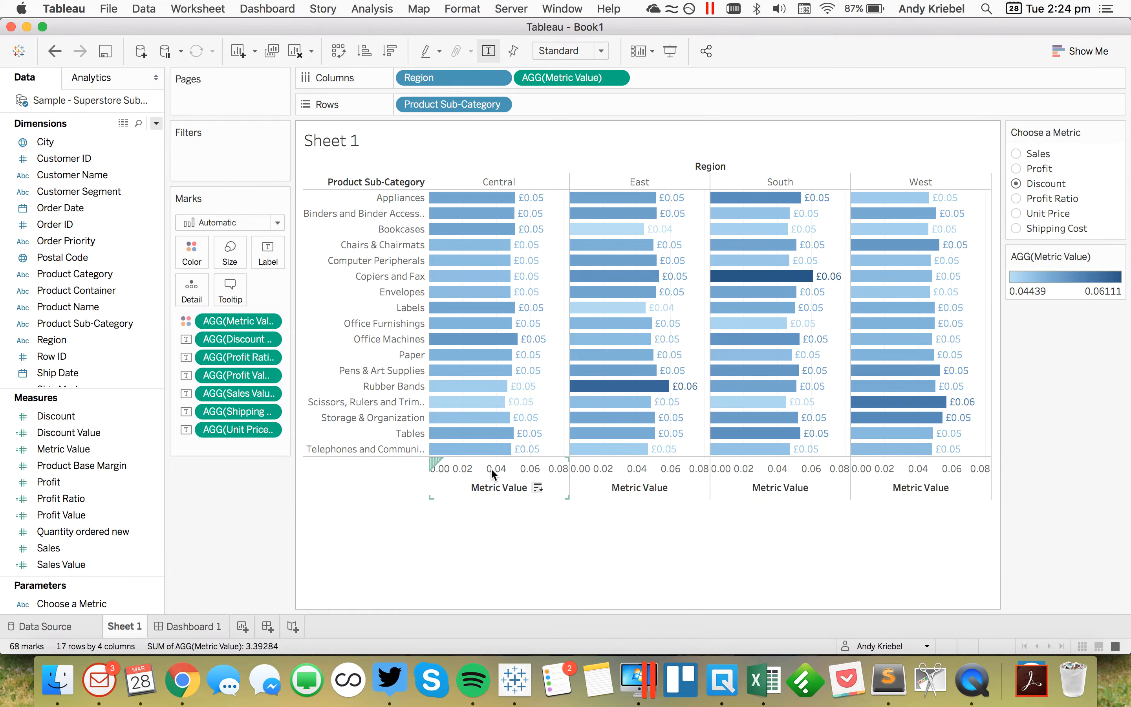
Set the default number format of Discount Value to Percentage with 1 decimal place
right_click(88, 433)
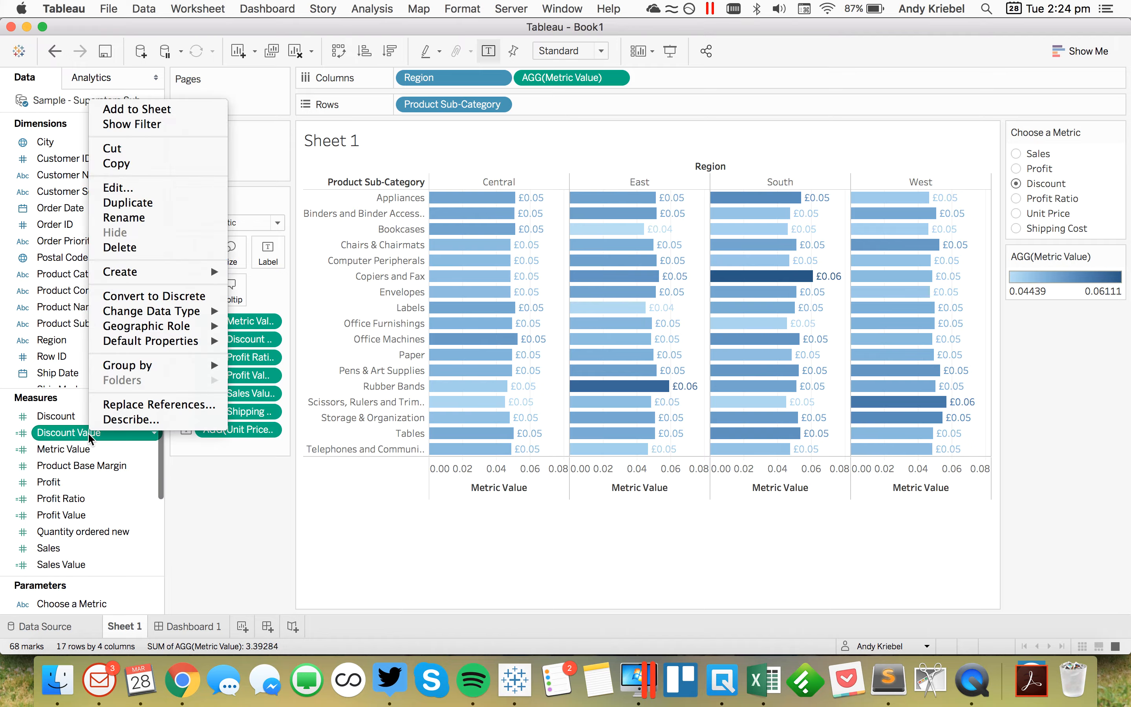
mouse_move(182, 341)
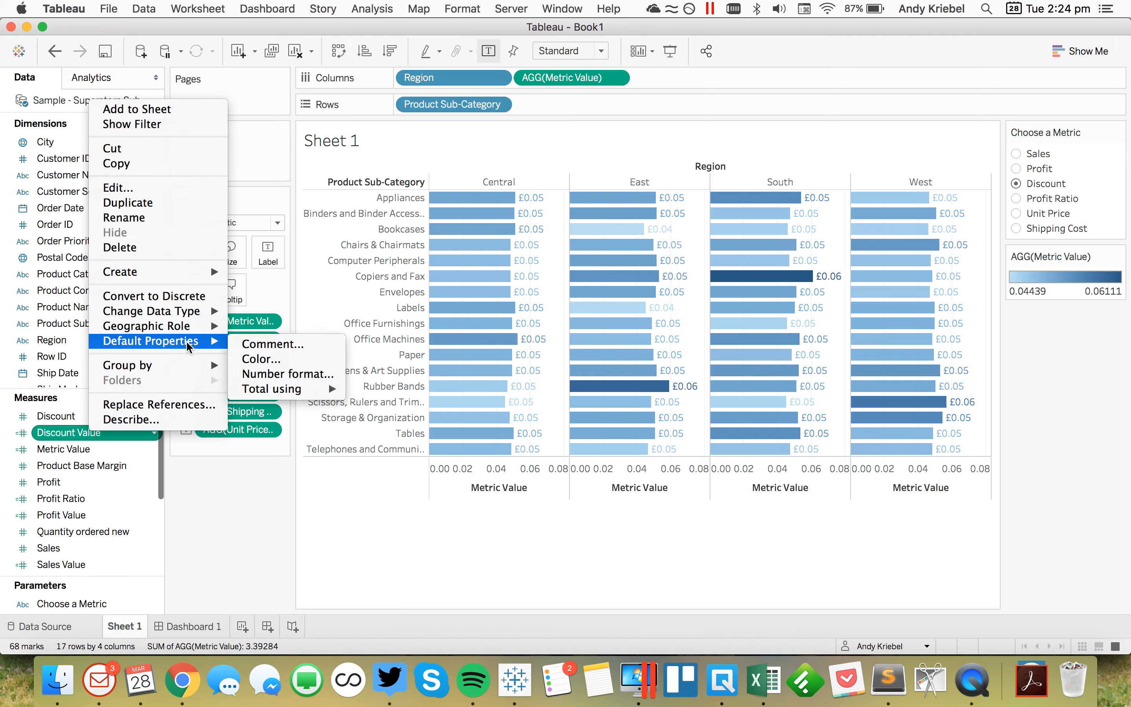
click(266, 374)
click(456, 334)
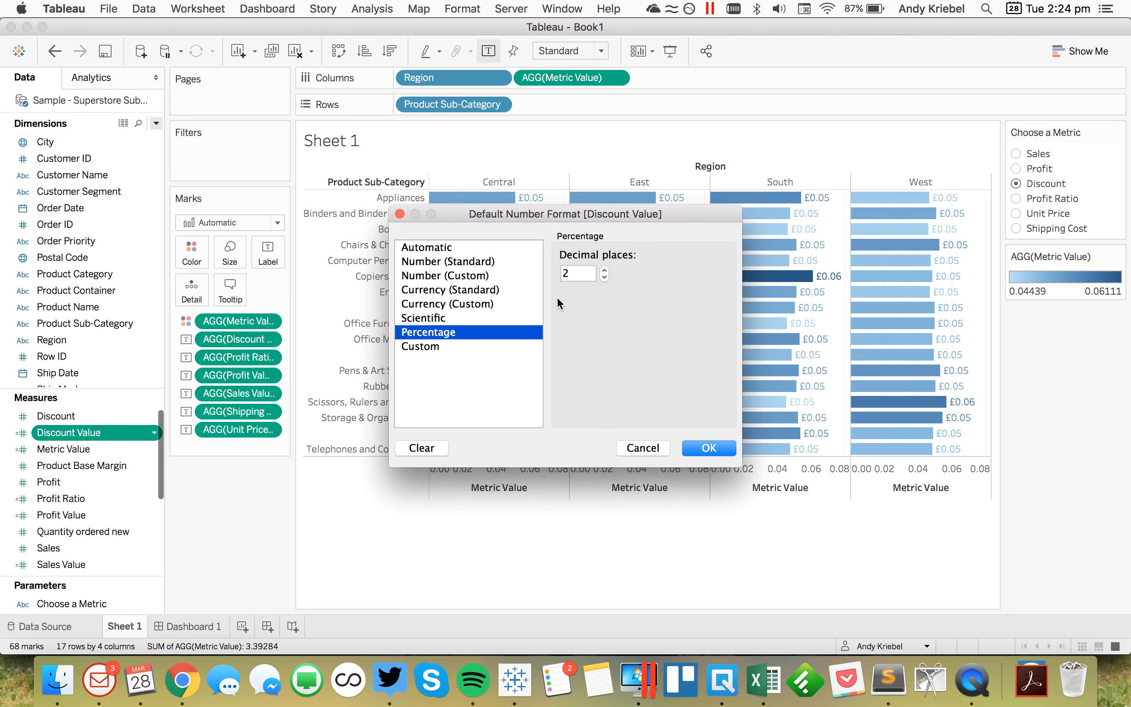
click(604, 277)
click(710, 449)
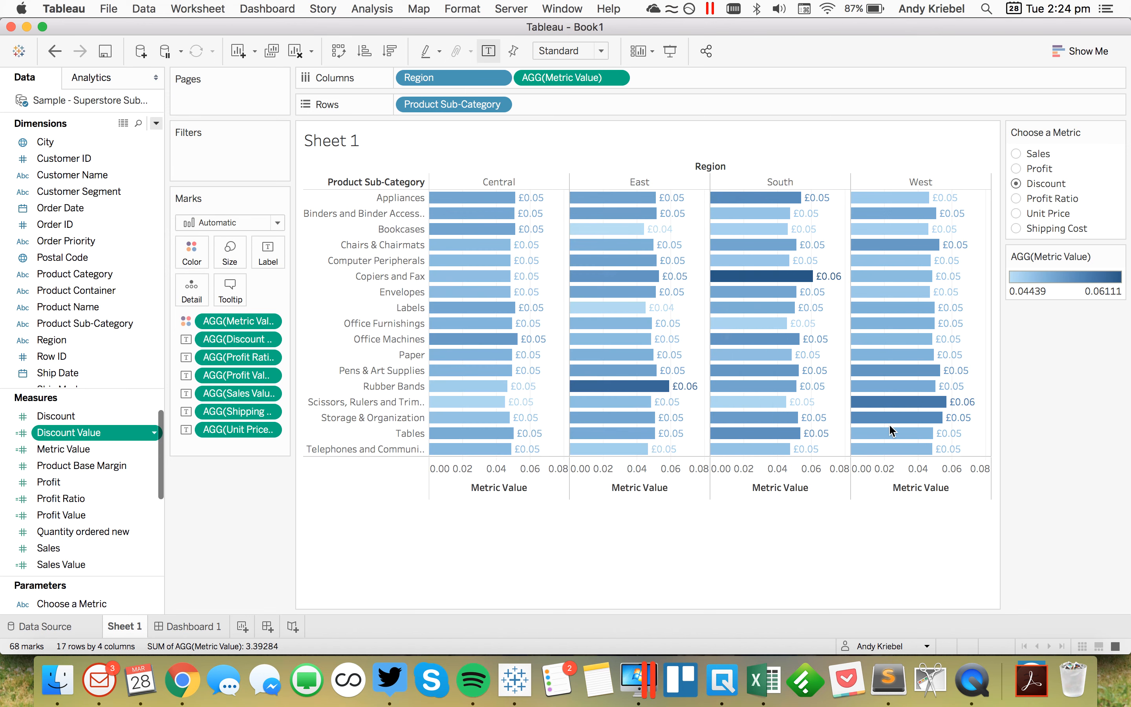
Choose Sales as the metric and fit the chart to Entire View
click(1017, 154)
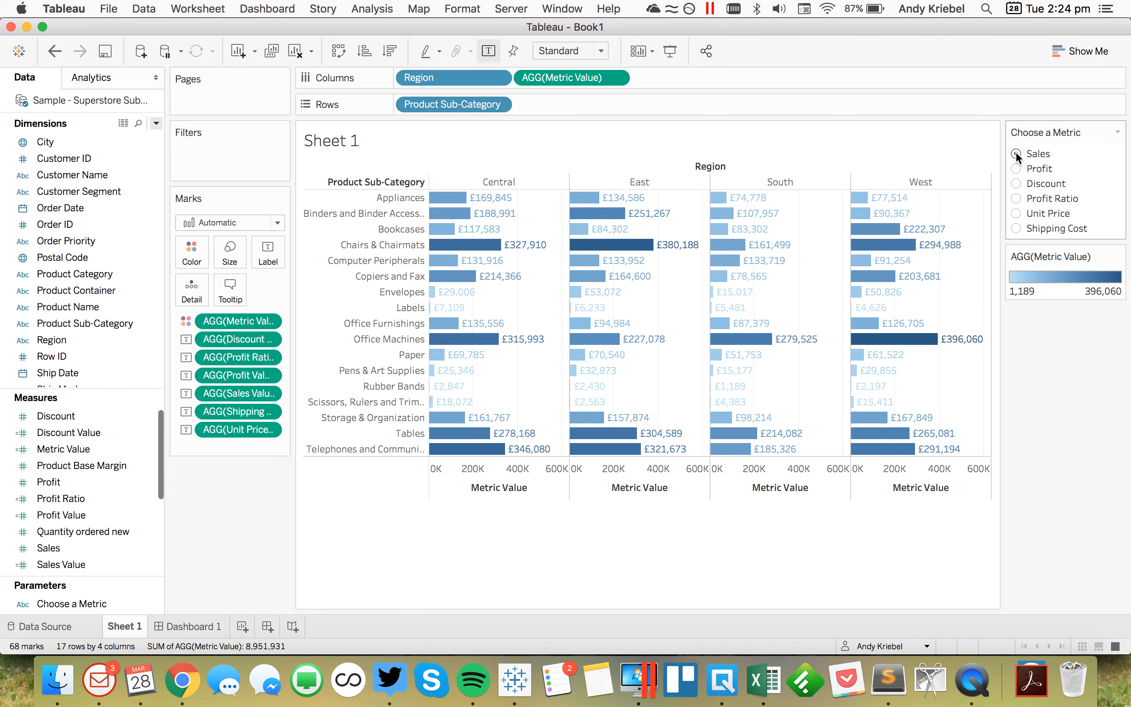
click(570, 51)
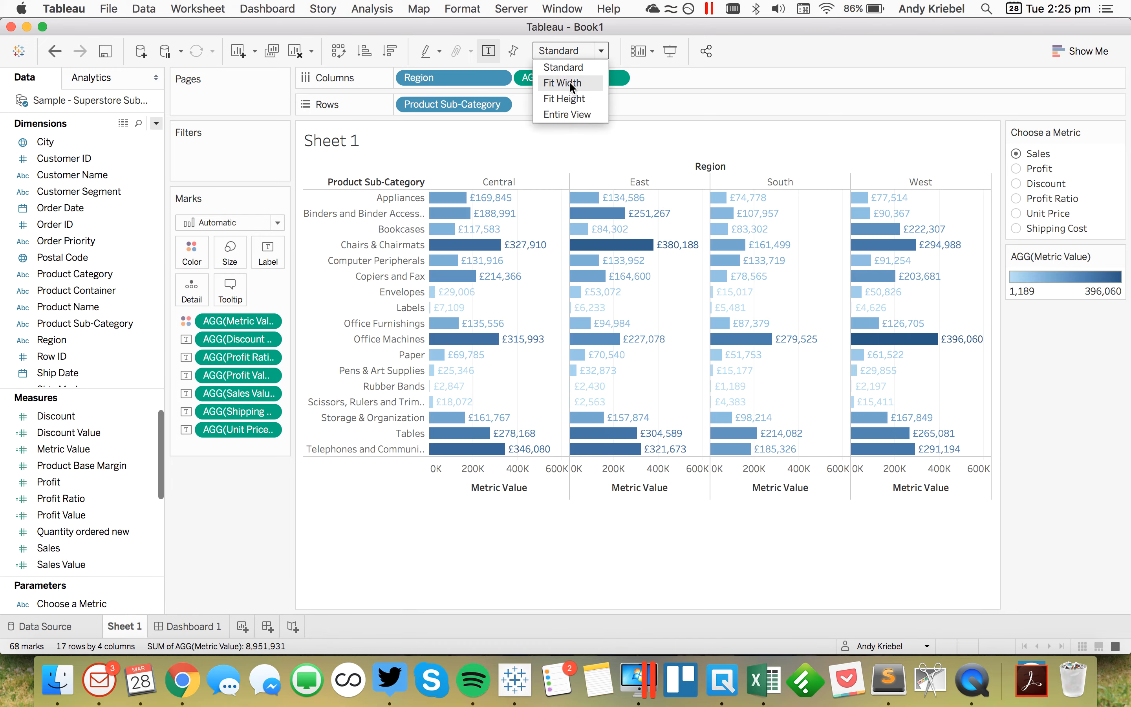
click(571, 118)
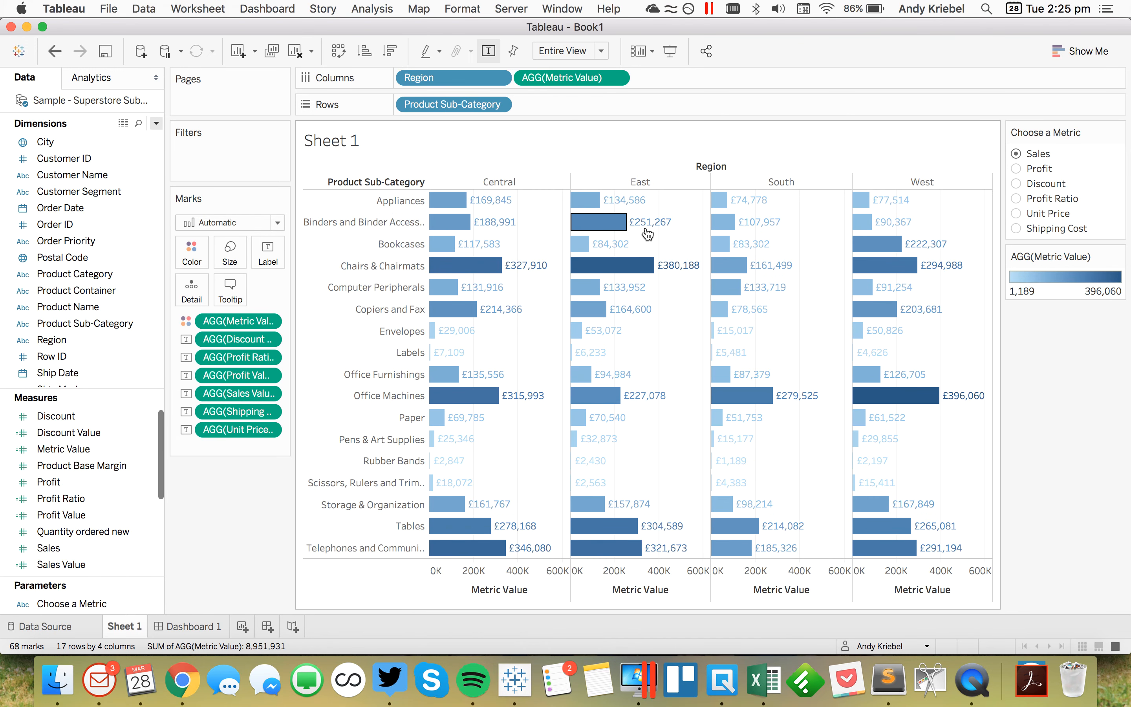
Switch the Choose a Metric parameter through Profit, Discount and Profit Ratio to check the bar label formats
mouse_move(653, 228)
click(1014, 168)
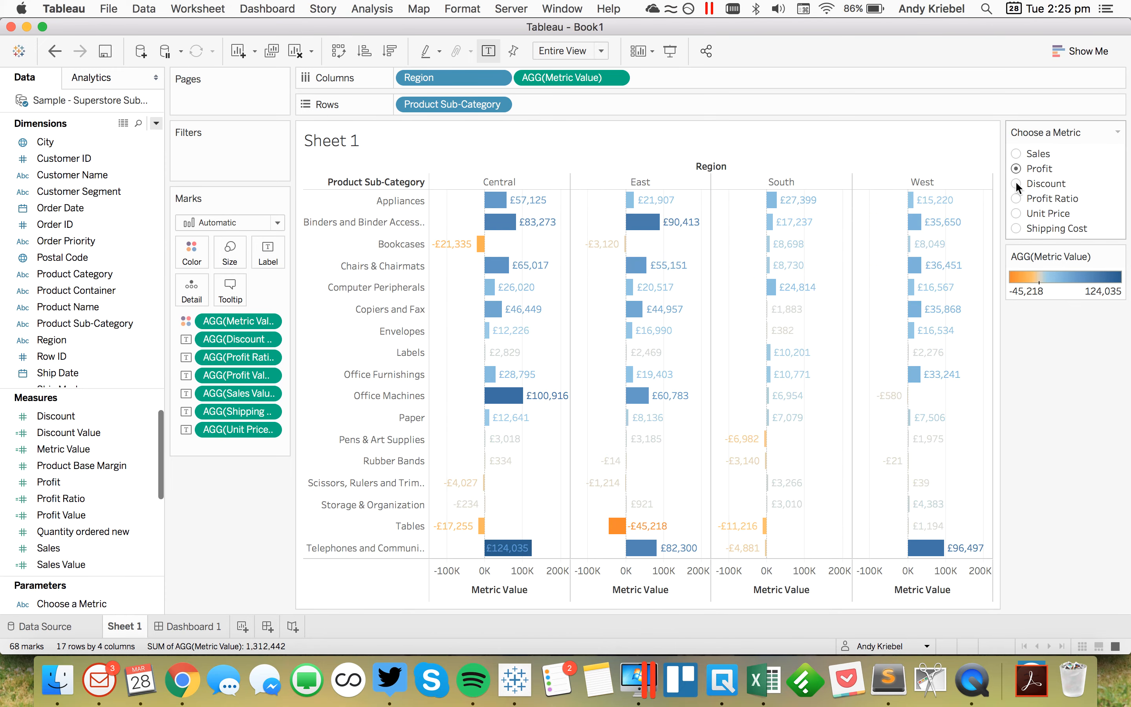
click(1015, 182)
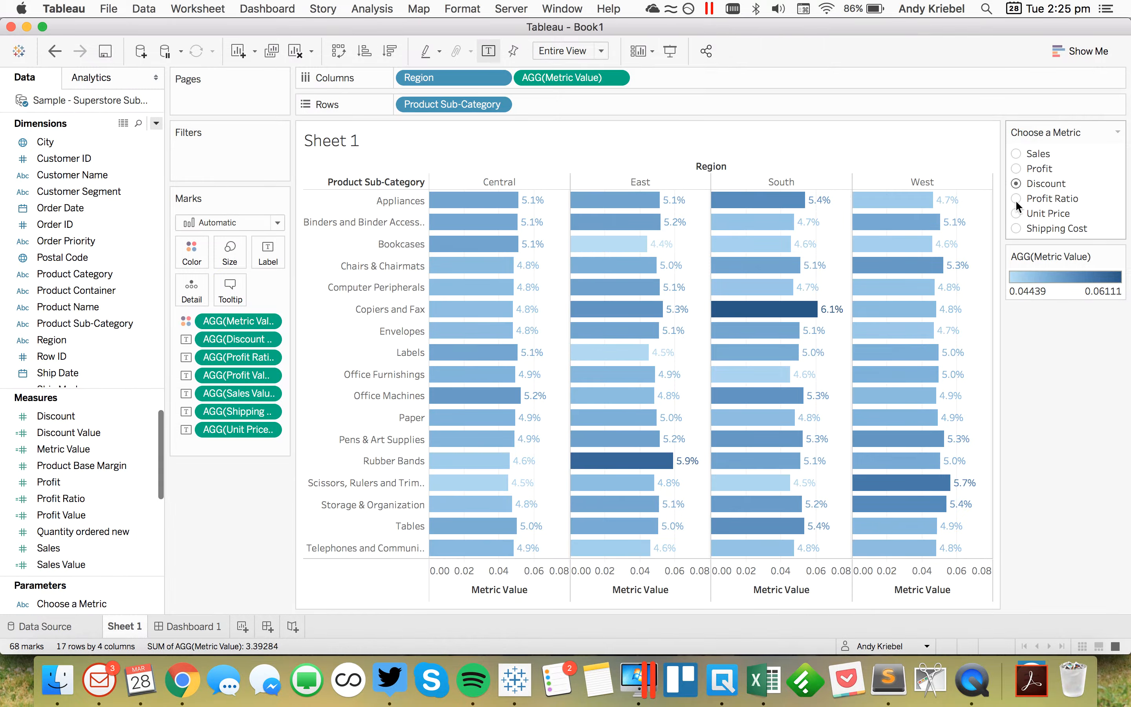
click(1015, 199)
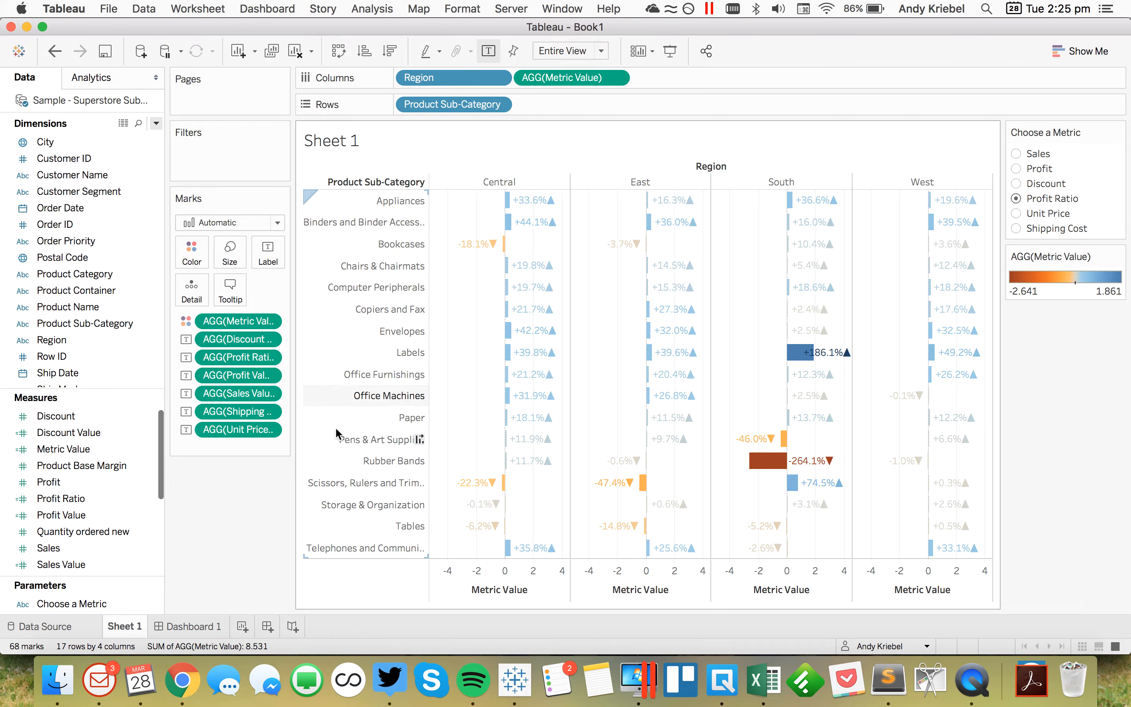
Open the default number format settings of Profit Ratio
right_click(97, 500)
mouse_move(184, 413)
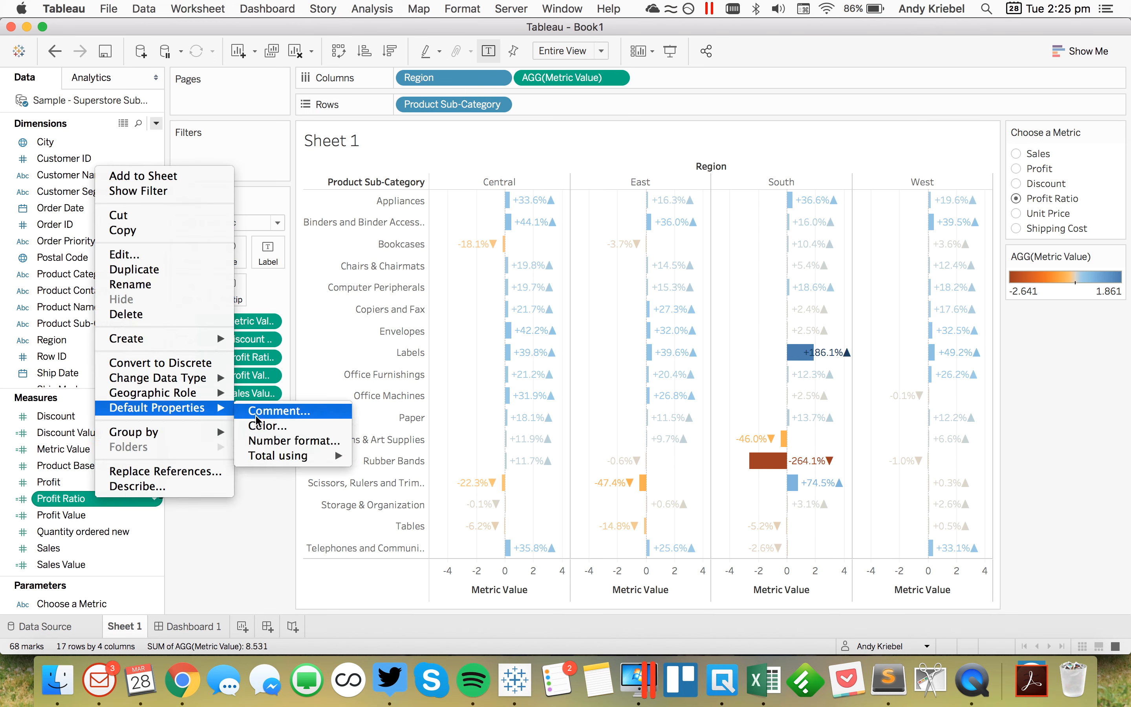
click(281, 442)
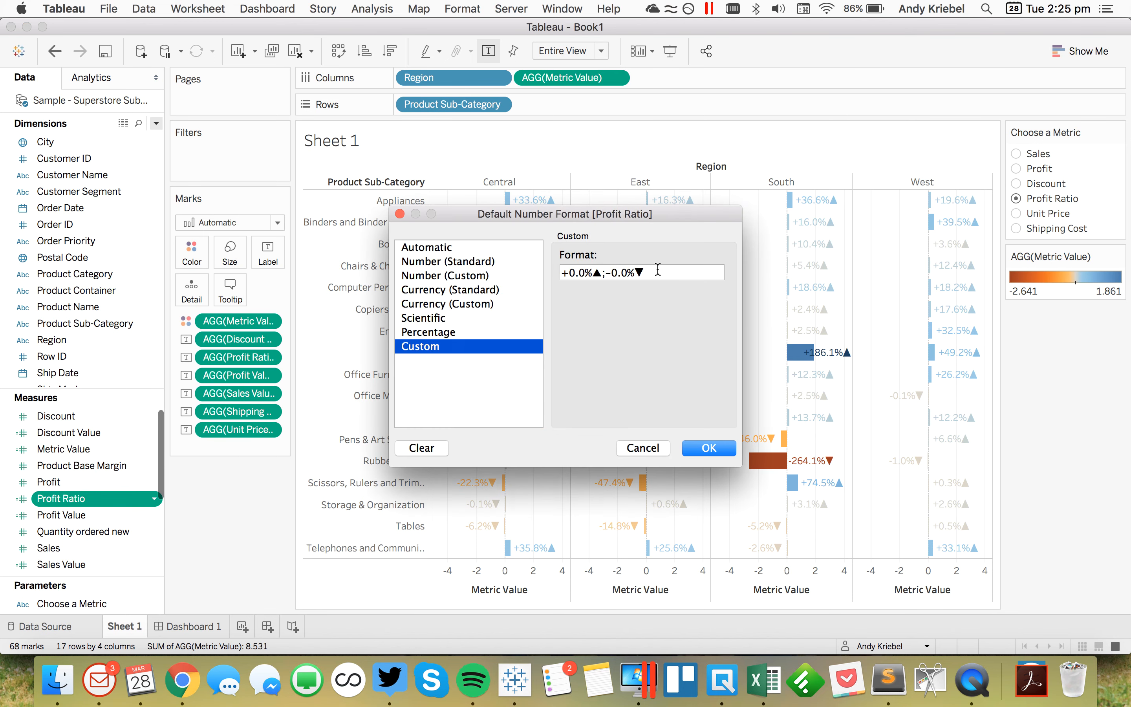
click(658, 270)
key(BackSpace)
key(Left)
key(Left)
key(Left)
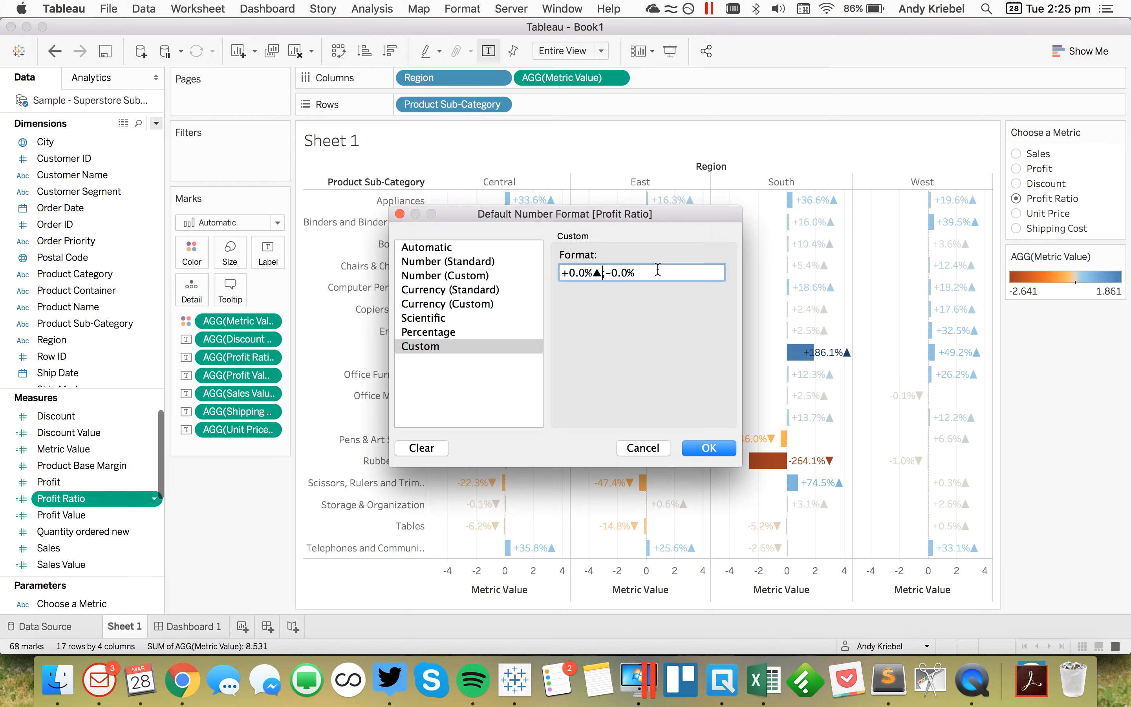
key(BackSpace)
Set the default number format of Profit Ratio to Percentage with 1 decimal place
click(433, 332)
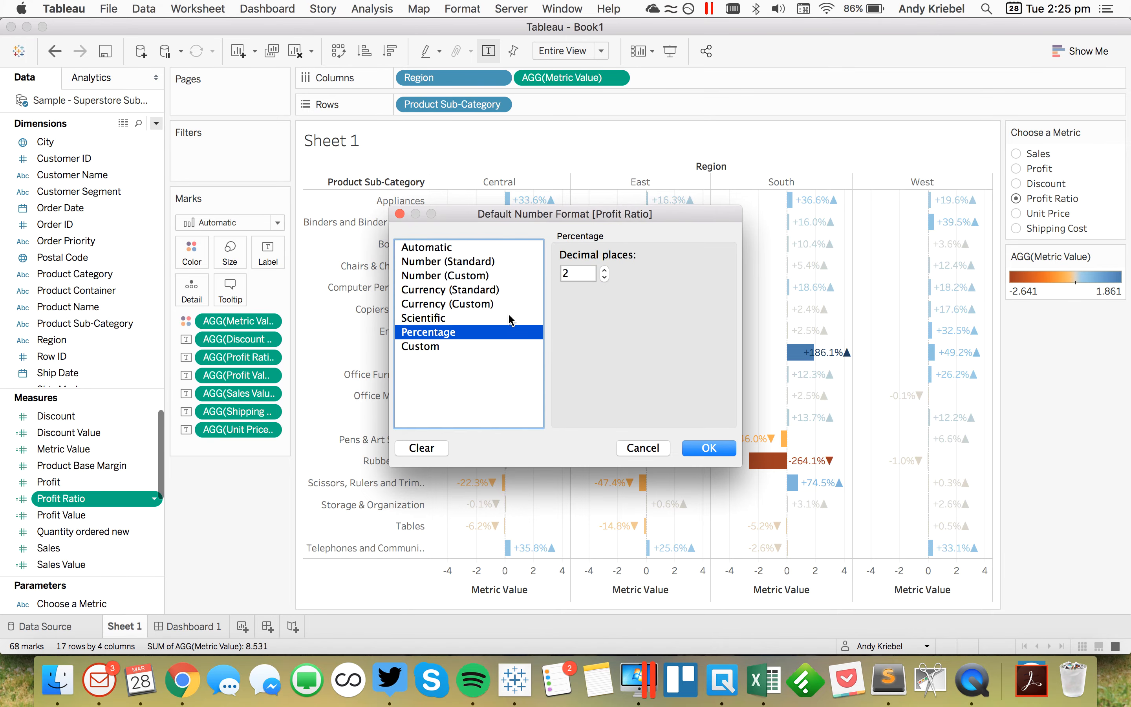
click(605, 278)
click(709, 449)
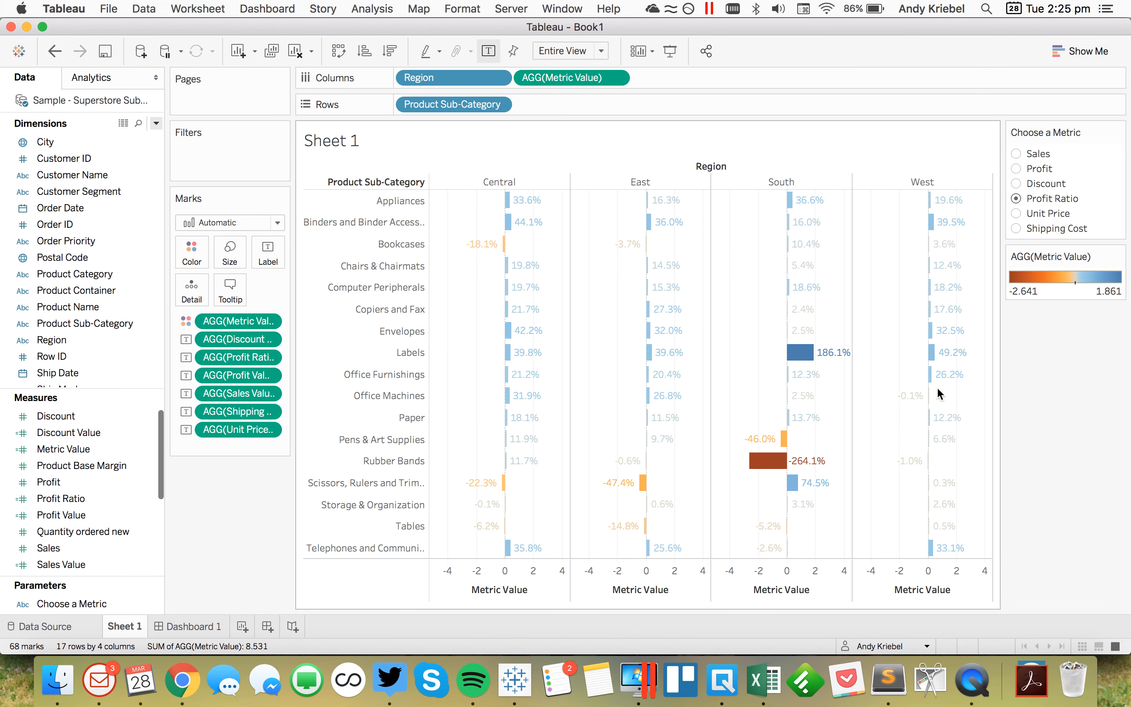
Switch the Choose a Metric parameter to Unit Price and Shipping Cost to check their bar labels
click(1016, 213)
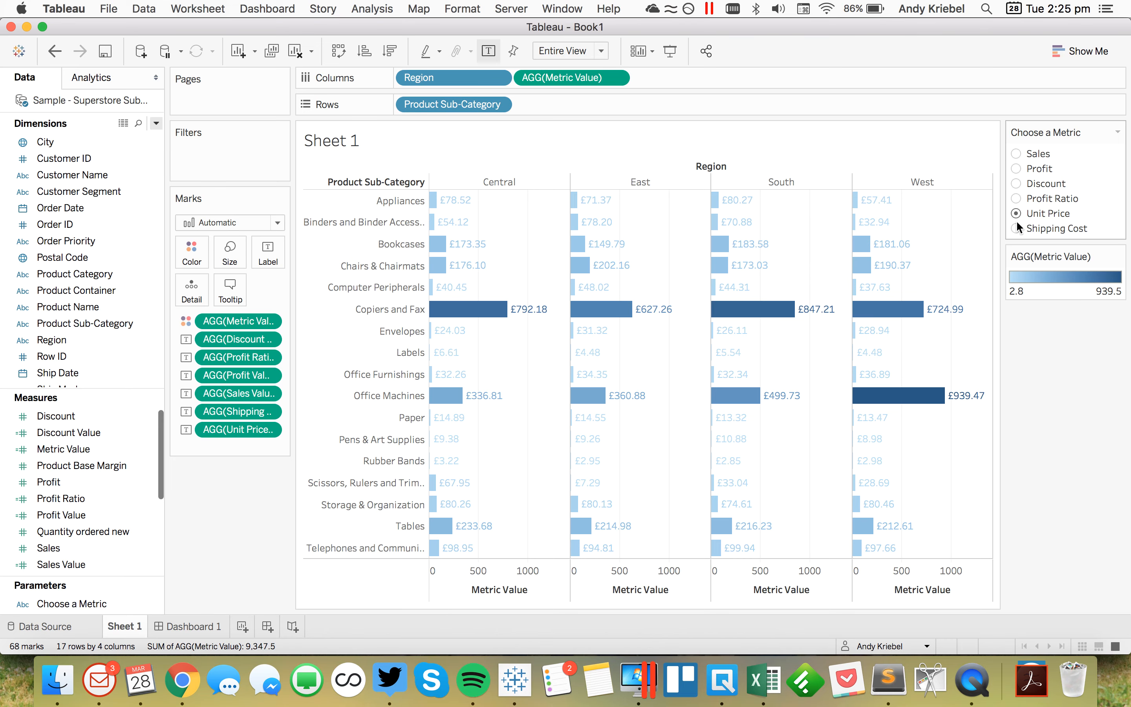
click(1017, 226)
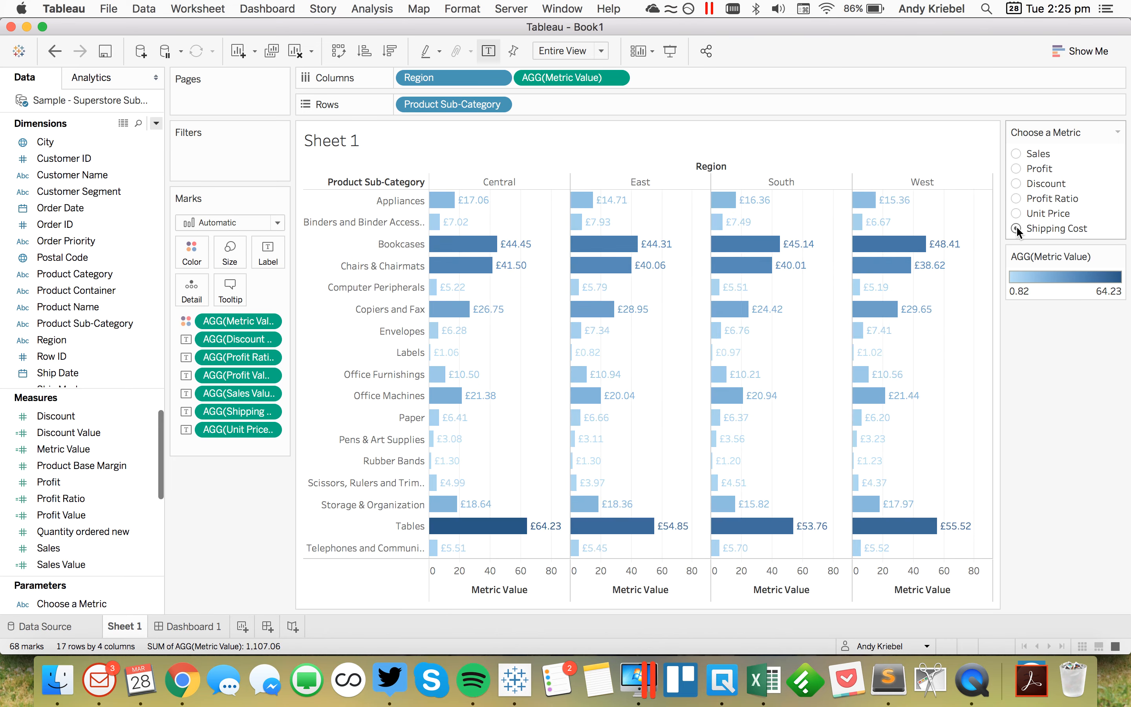
Hide the Region field label above the columns and the Metric Value axis header below the bars
right_click(709, 167)
click(739, 228)
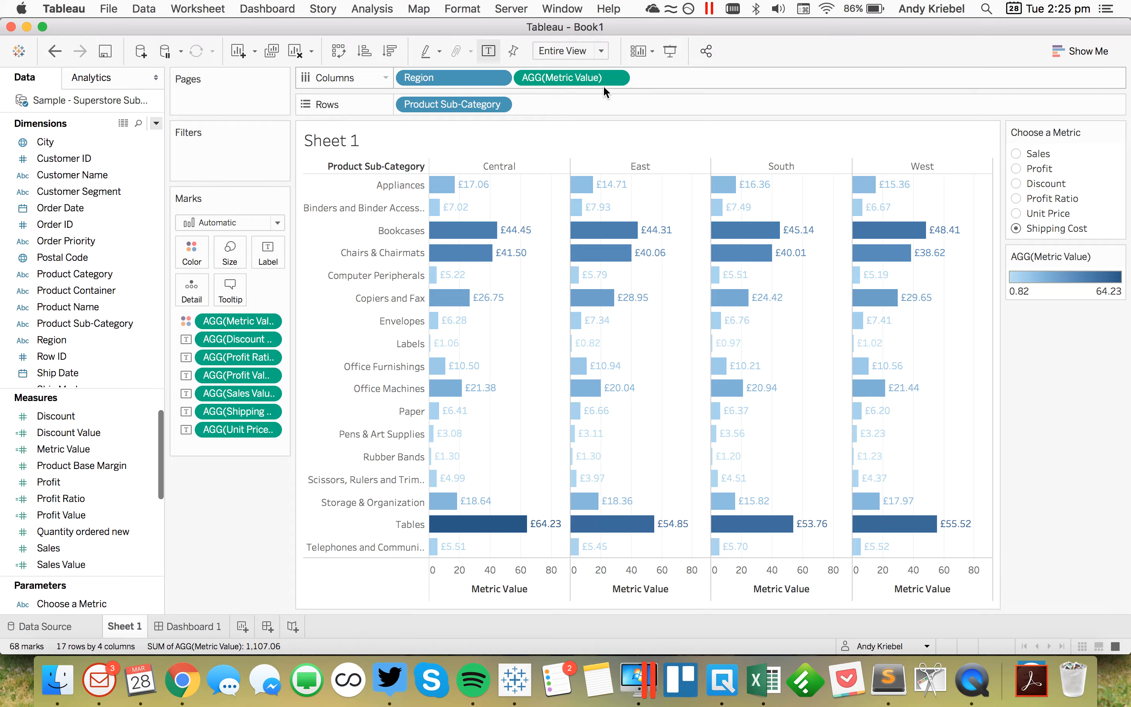
right_click(464, 575)
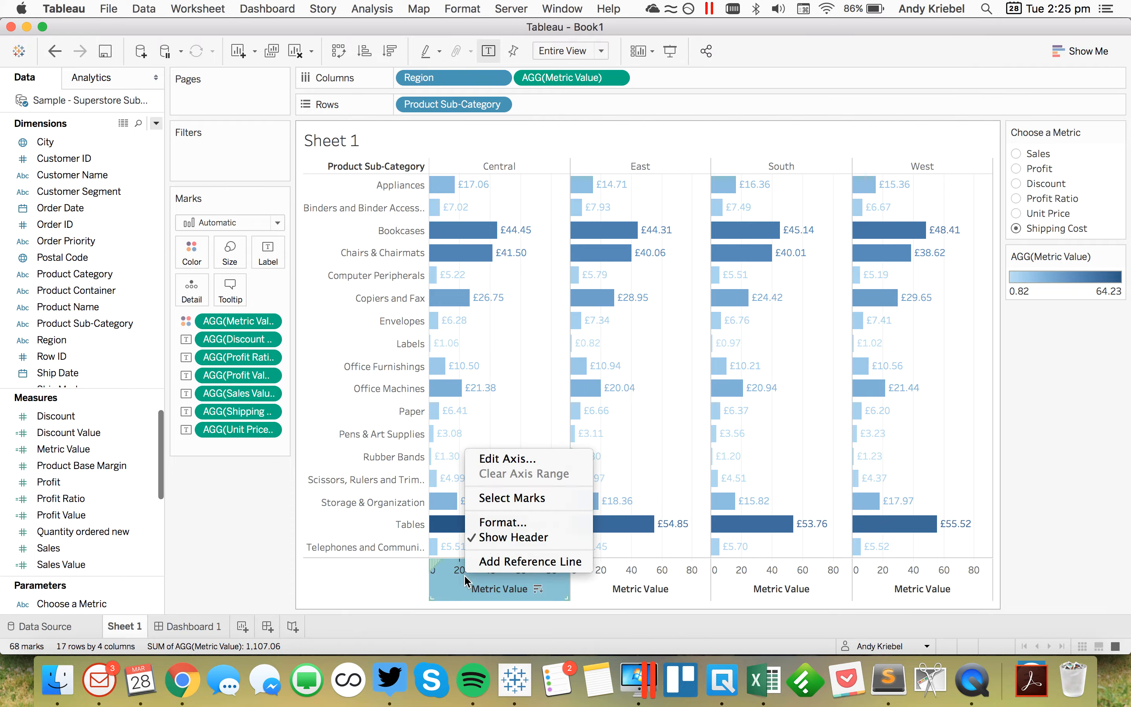
click(487, 538)
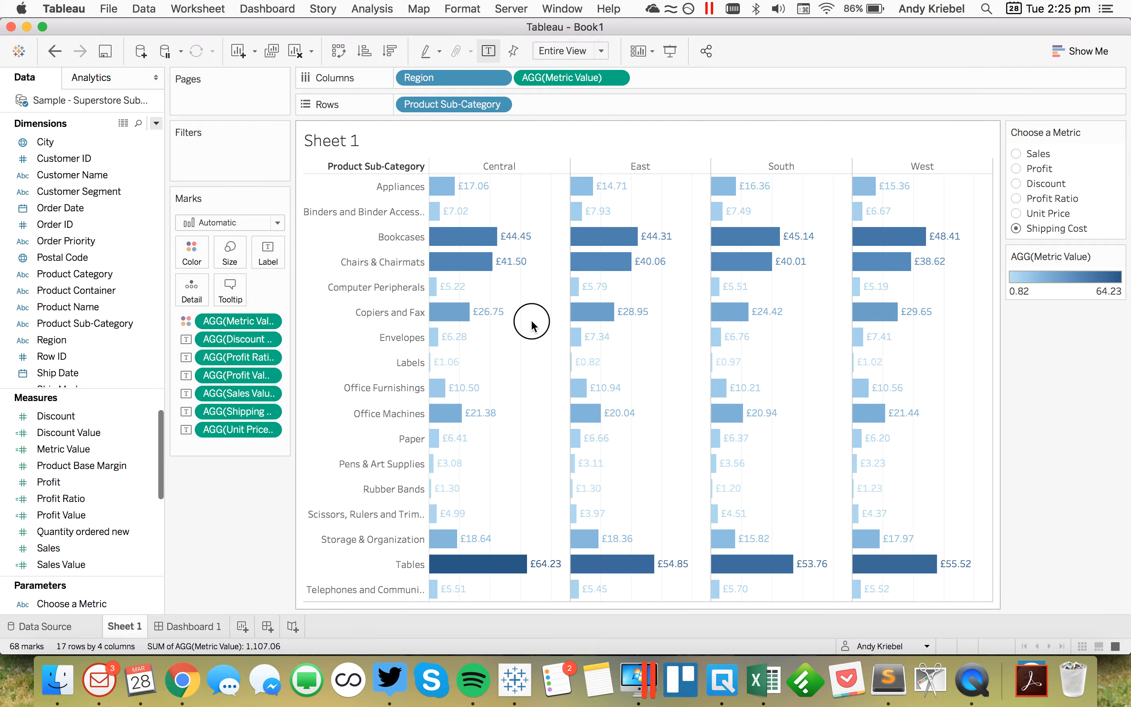
Exclude the Metric Value field on Columns from the tooltip
click(616, 77)
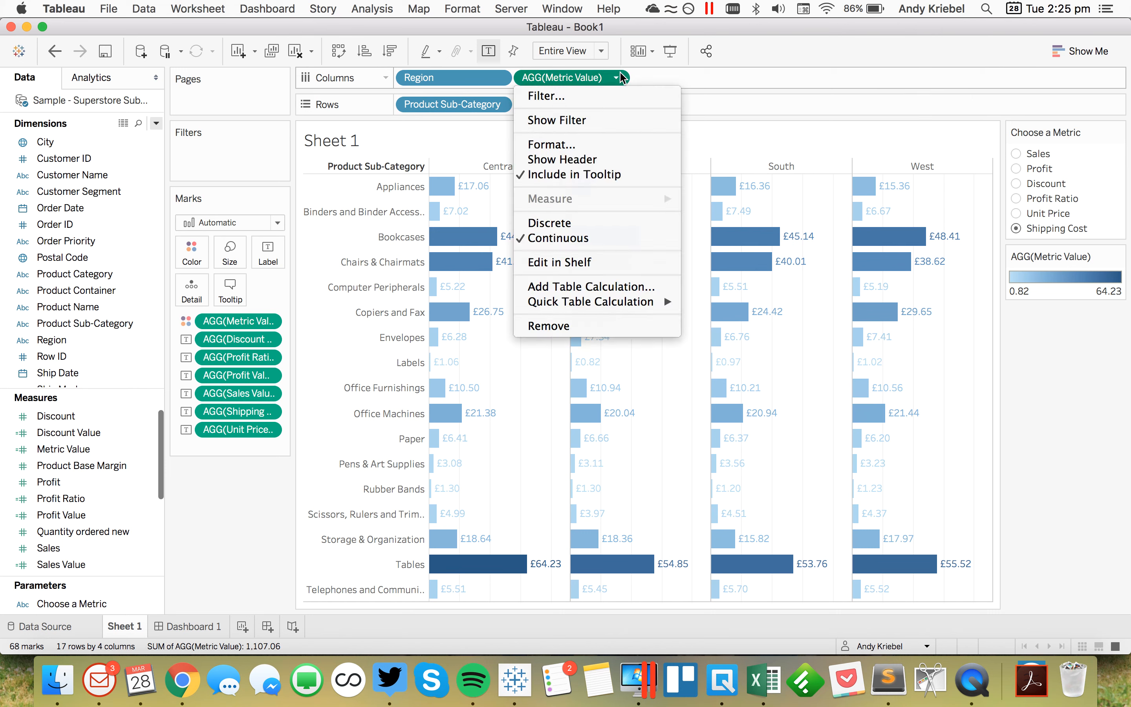
click(585, 175)
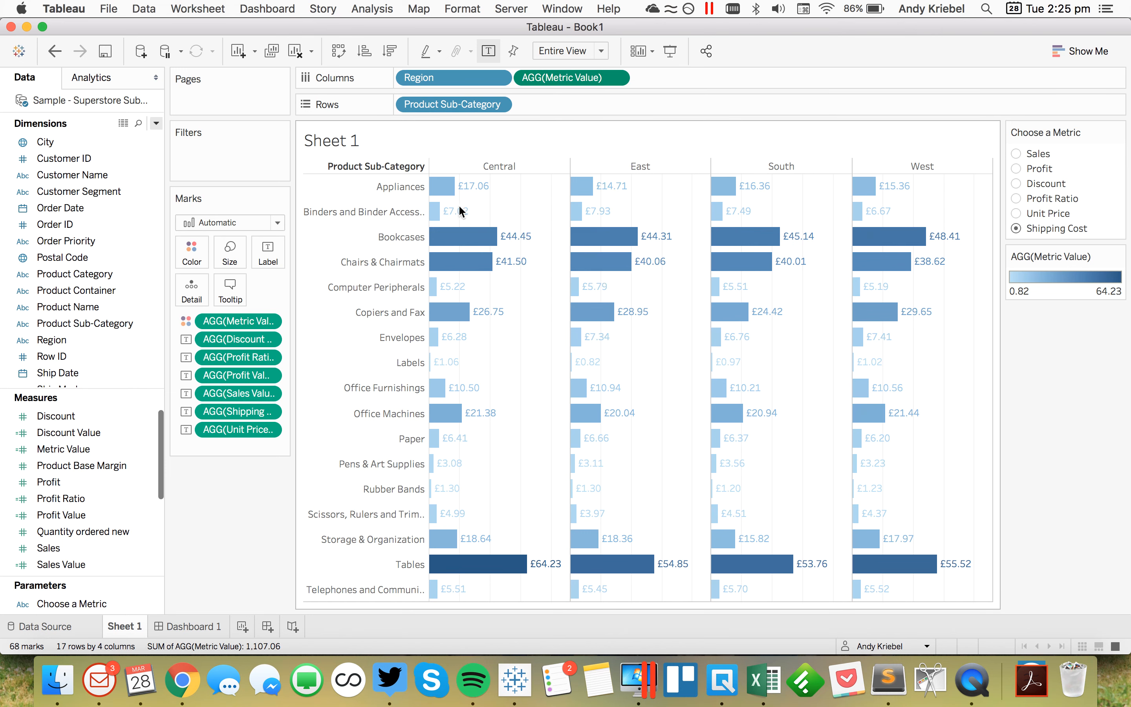
mouse_move(445, 201)
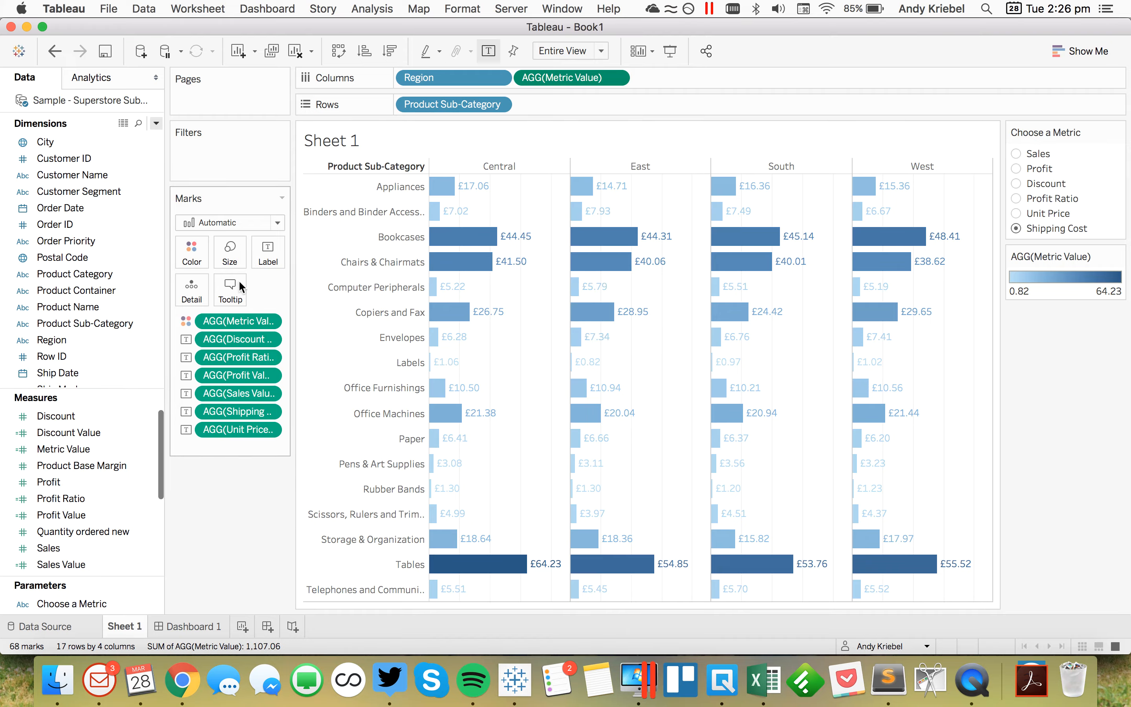
In the tooltip, replace the "Sales Value" label text with the Choose a Metric parameter, keeping the colon and the Sales Value field
click(224, 289)
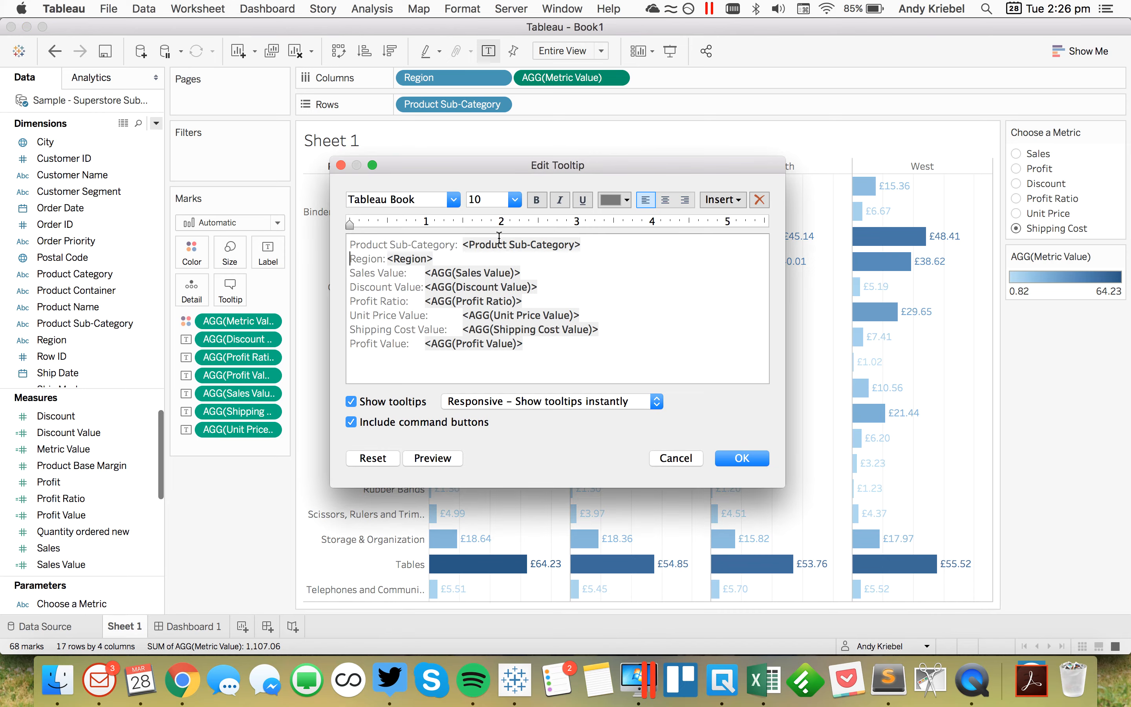
key(Down)
click(723, 201)
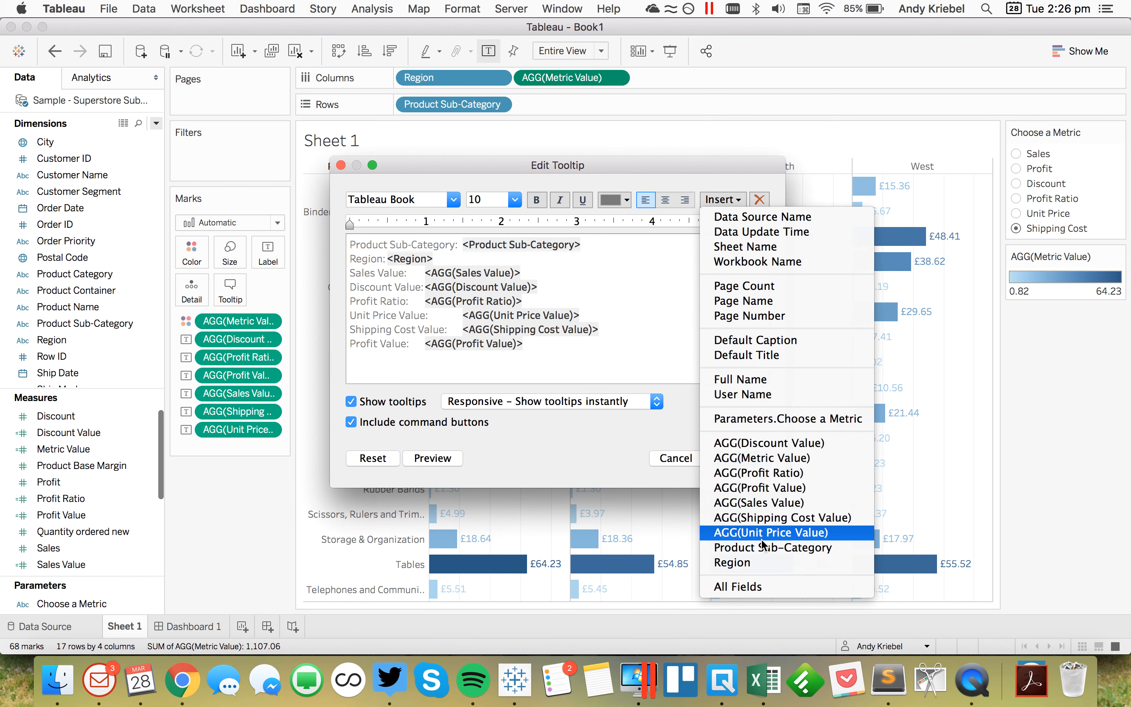
click(774, 420)
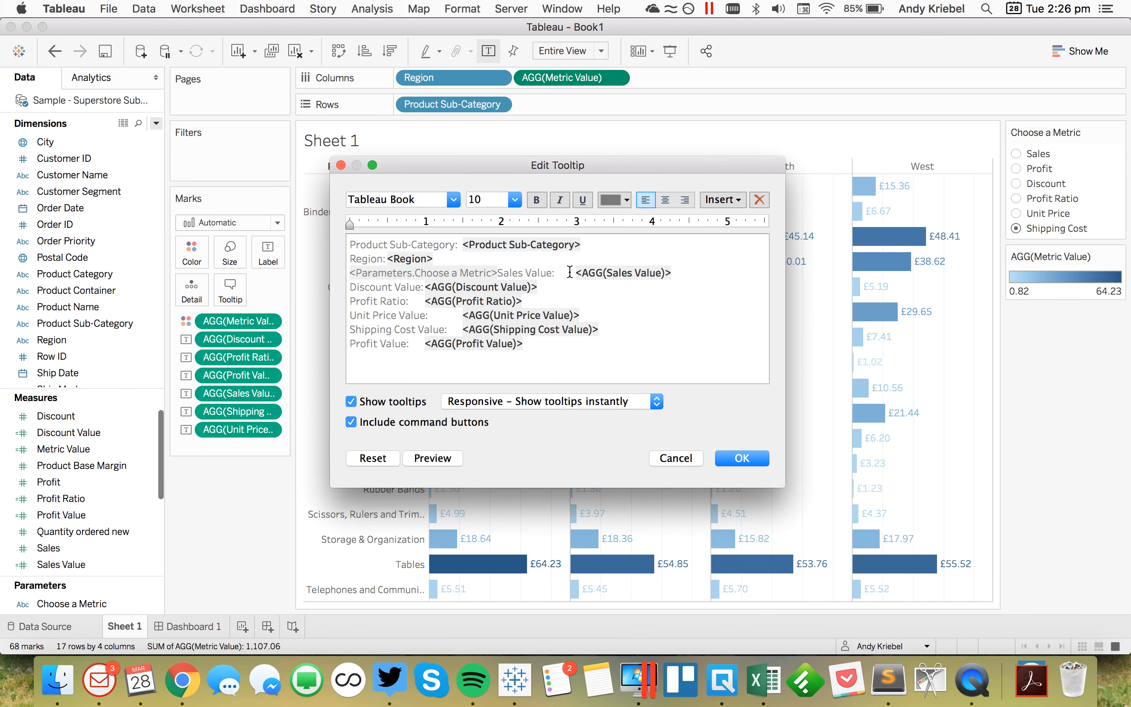
shift+click(550, 274)
key(BackSpace)
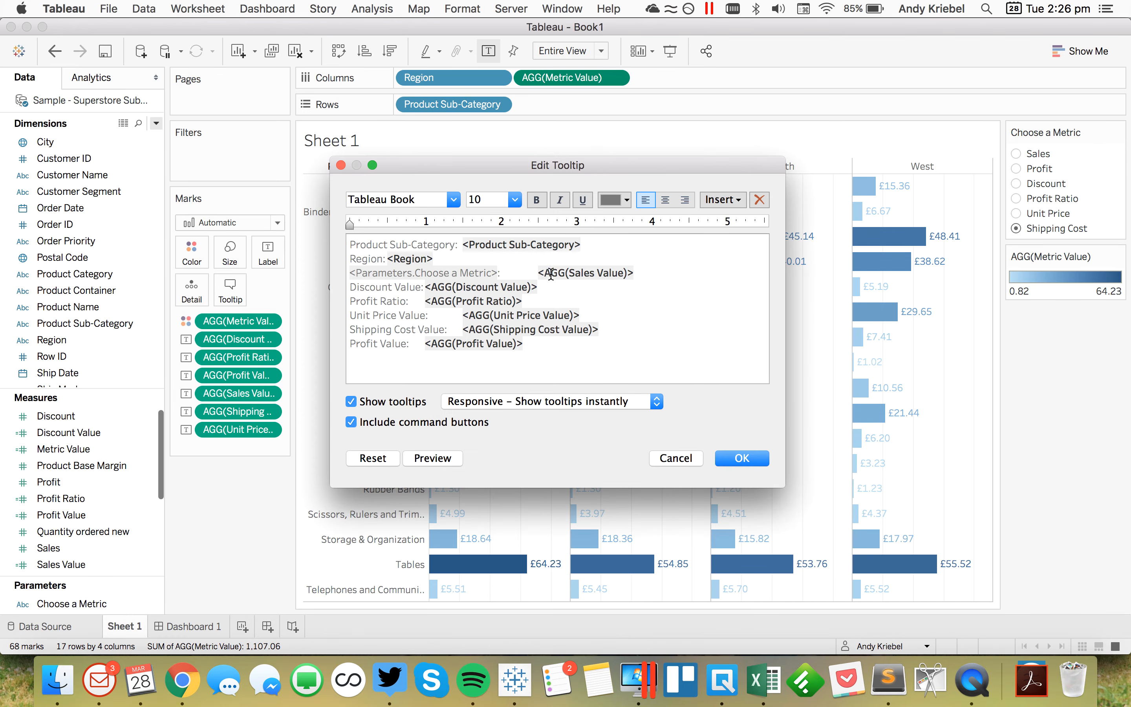
Remove the Discount Value and Profit Ratio labels from the tooltip and join their fields directly after Sales Value on the metric line
key(Down)
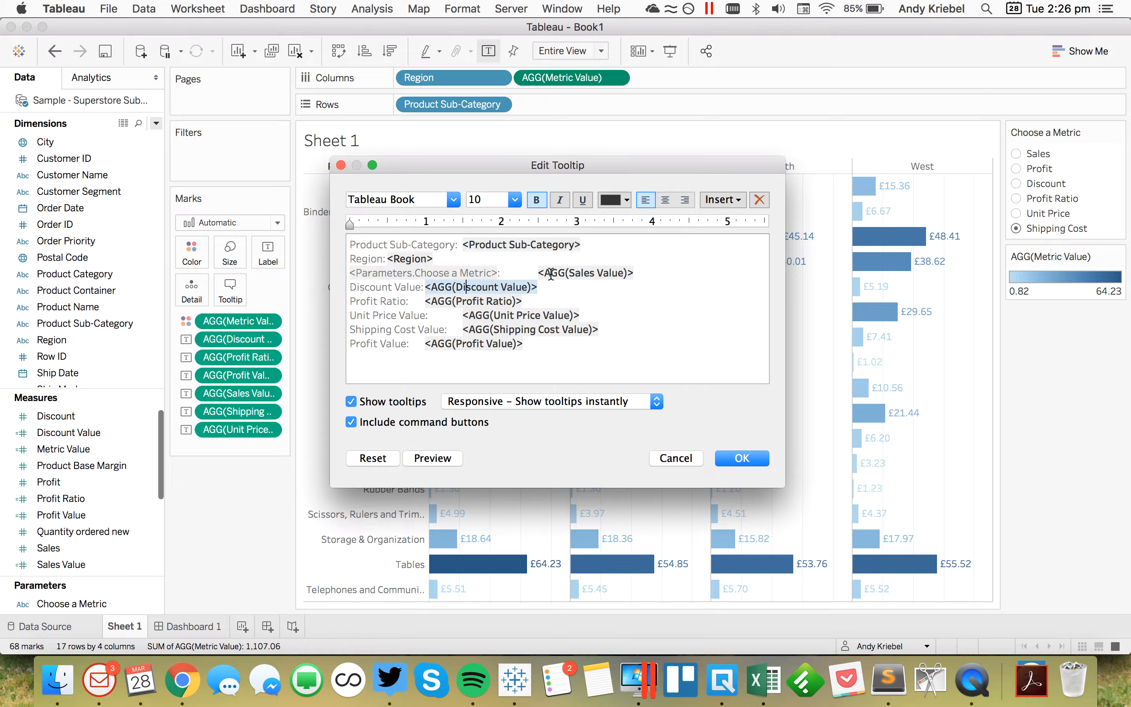
key(Left)
key(shift+Home)
key(BackSpace)
key(BackSpace)
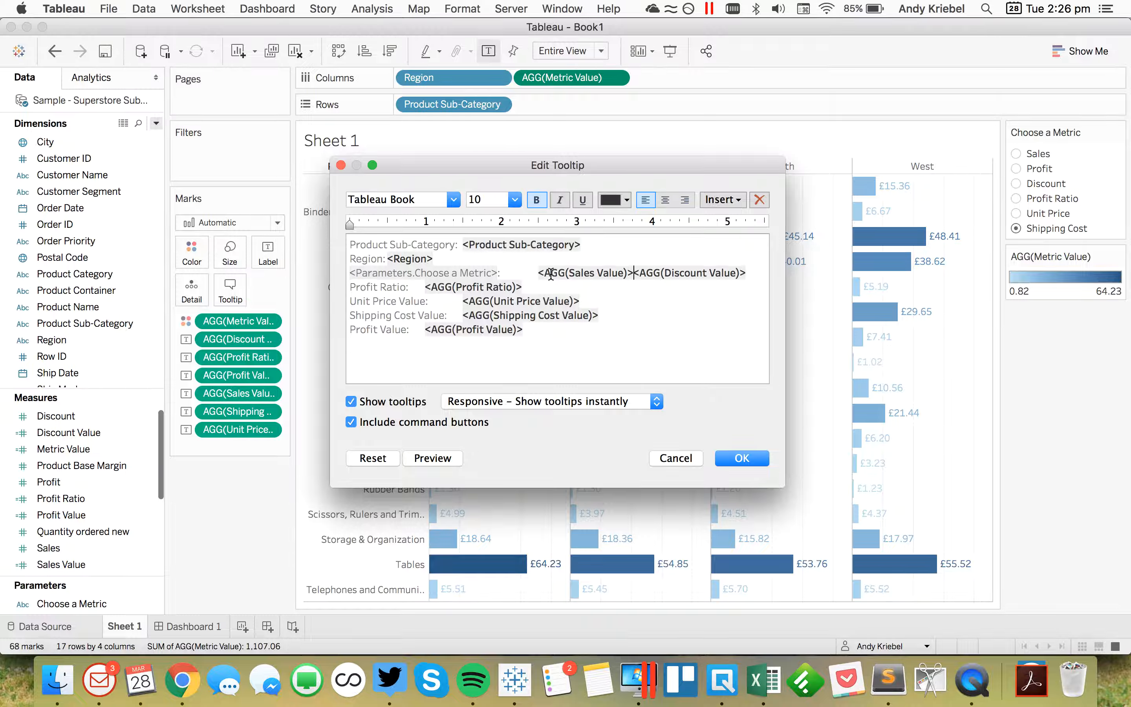
key(Down)
key(shift+Home)
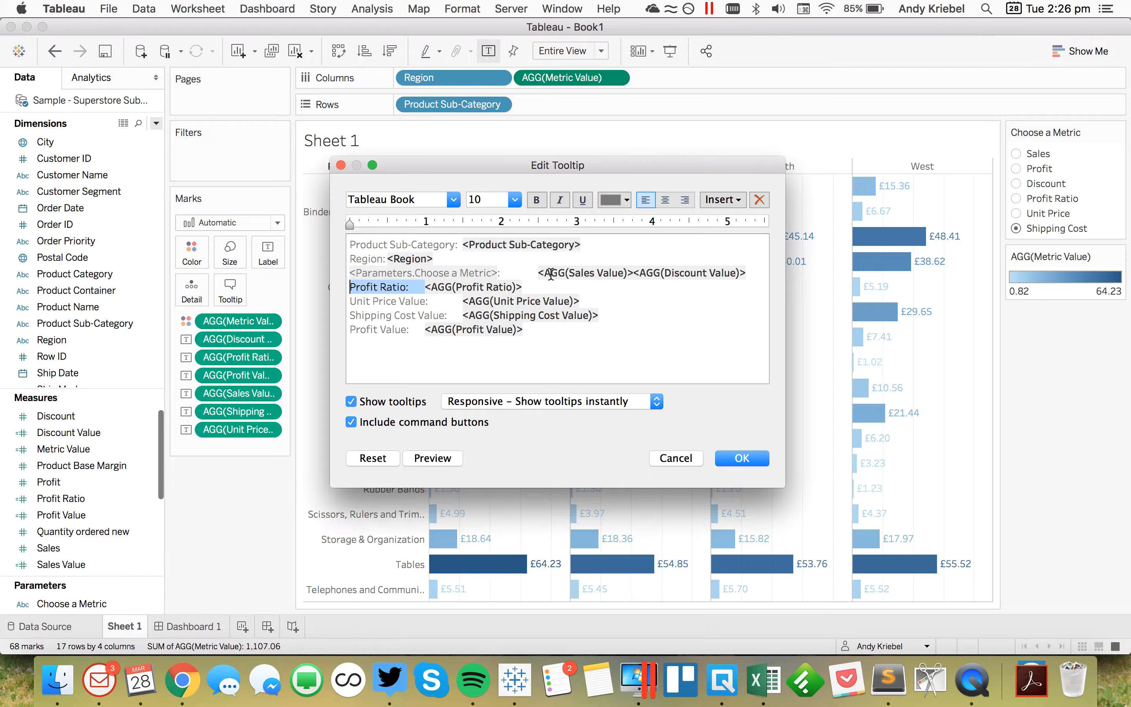
key(BackSpace)
key(BackSpace)
Remove the Unit Price Value and Shipping Cost Value labels and append both fields to the tooltip's metric line
key(Down)
key(Right)
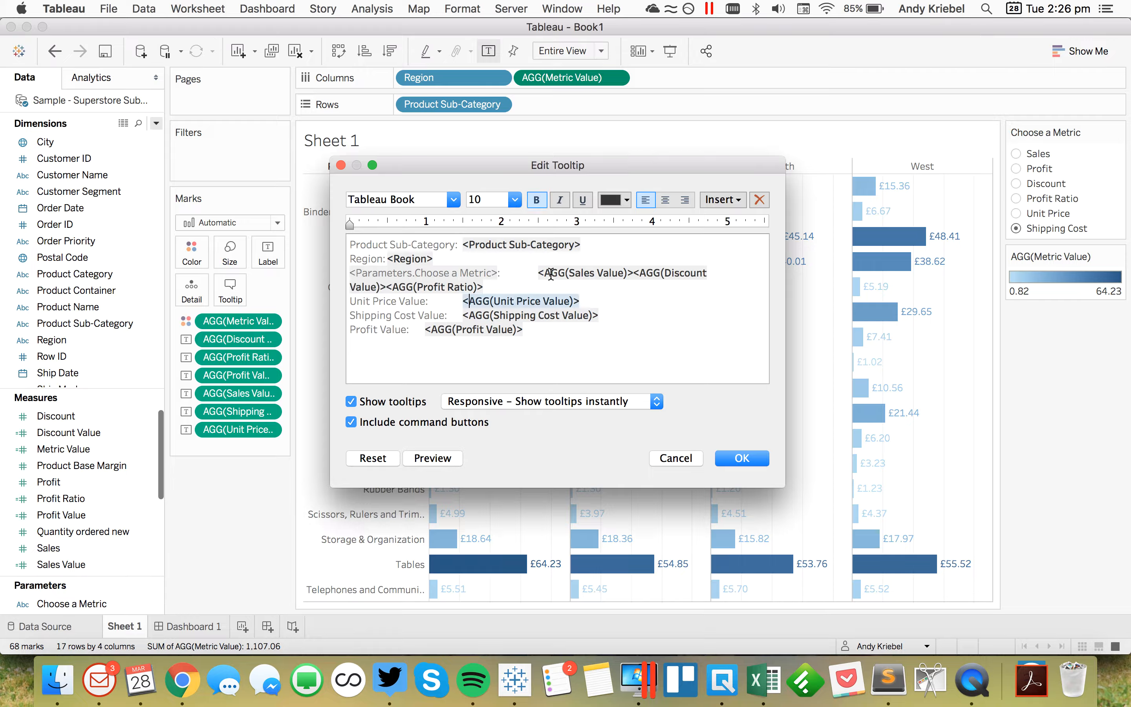
key(shift+Home)
key(BackSpace)
key(BackSpace)
key(Down)
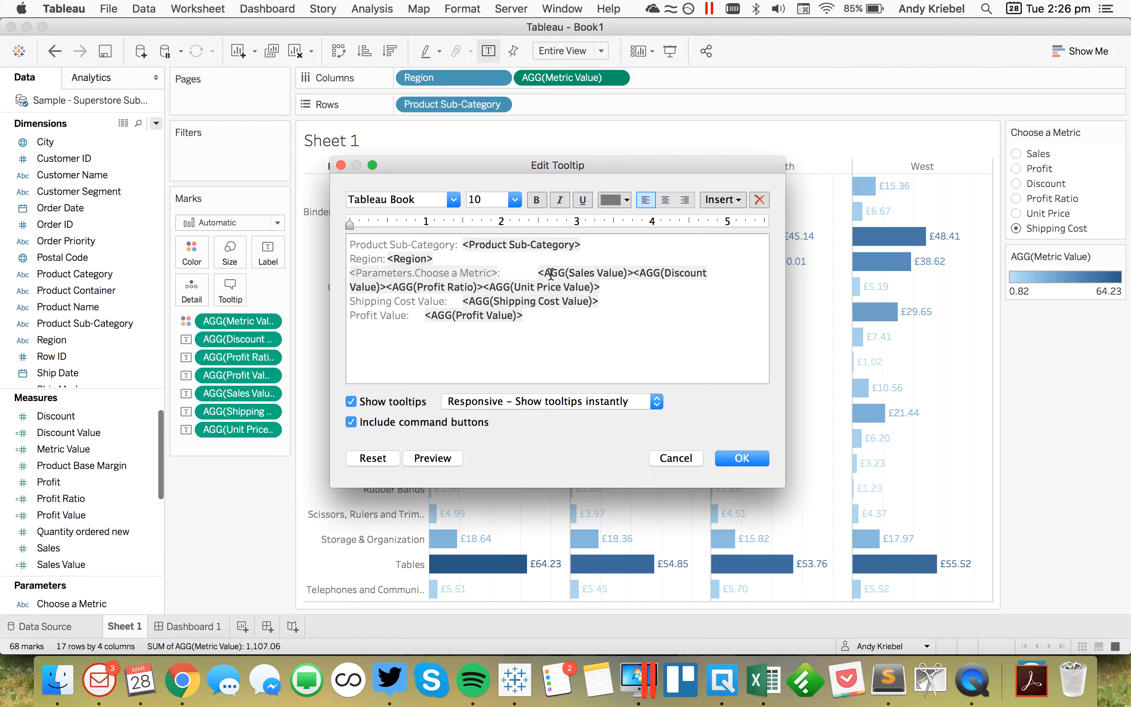
key(shift+Home)
key(BackSpace)
key(BackSpace)
Append the Profit Value field to the metric line without its label, and apply the tooltip with command buttons turned off
key(Down)
key(shift+Left)
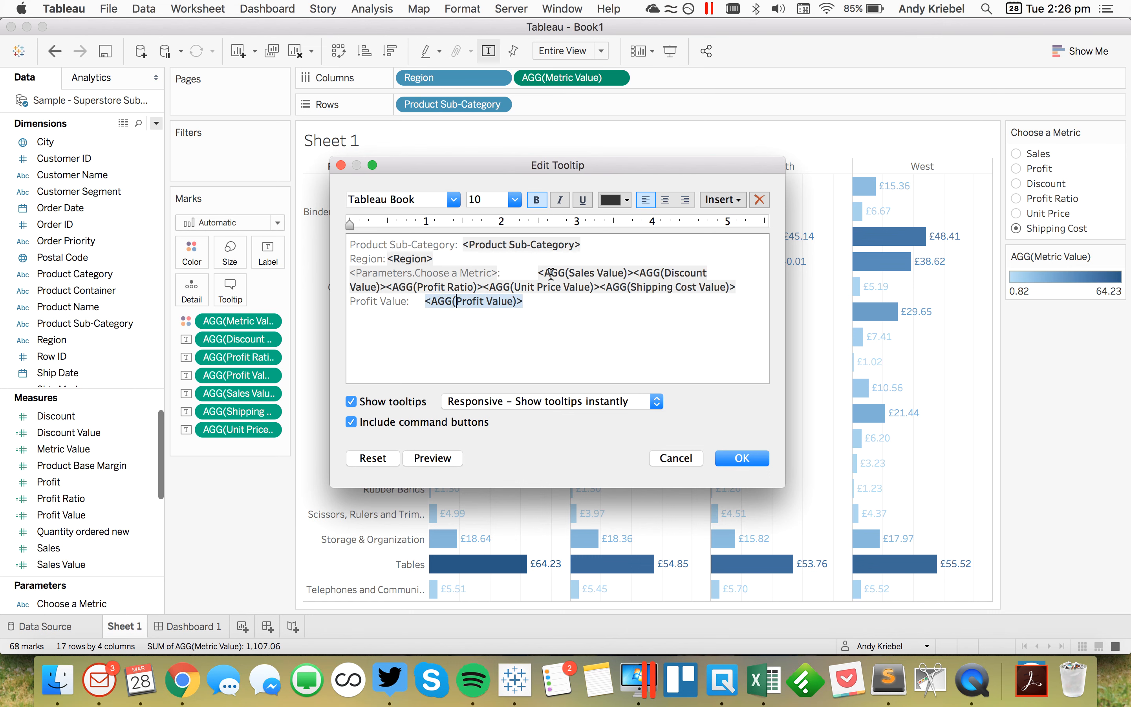
key(shift+Home)
key(BackSpace)
key(BackSpace)
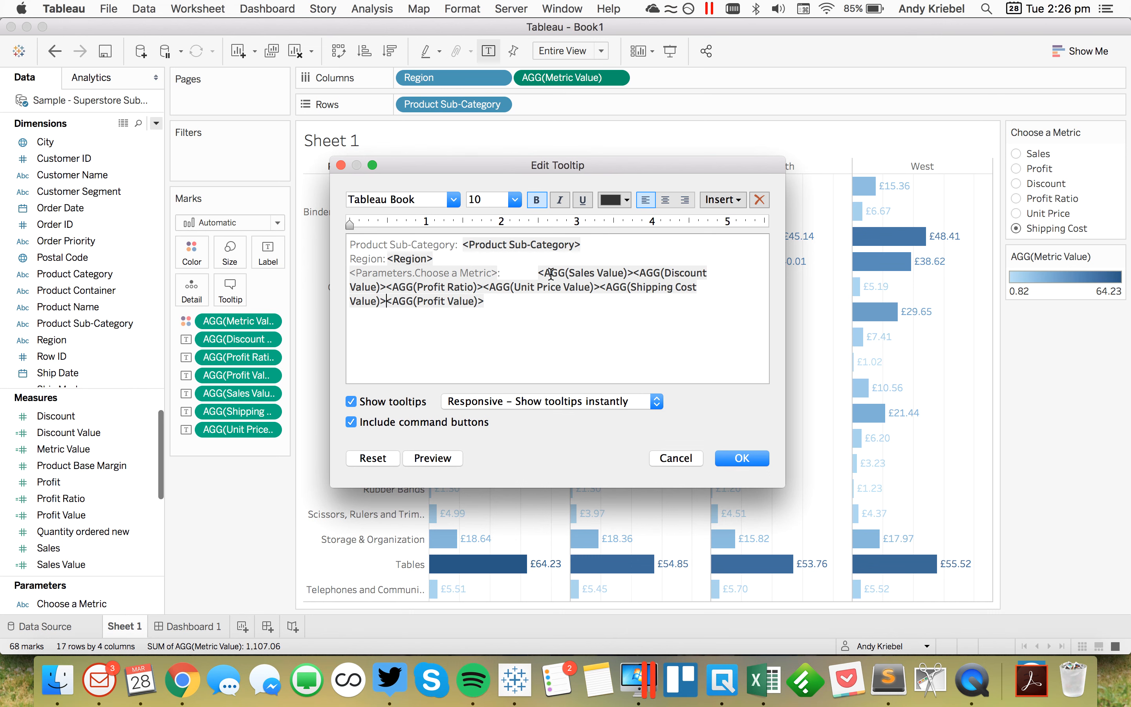
click(463, 422)
click(747, 459)
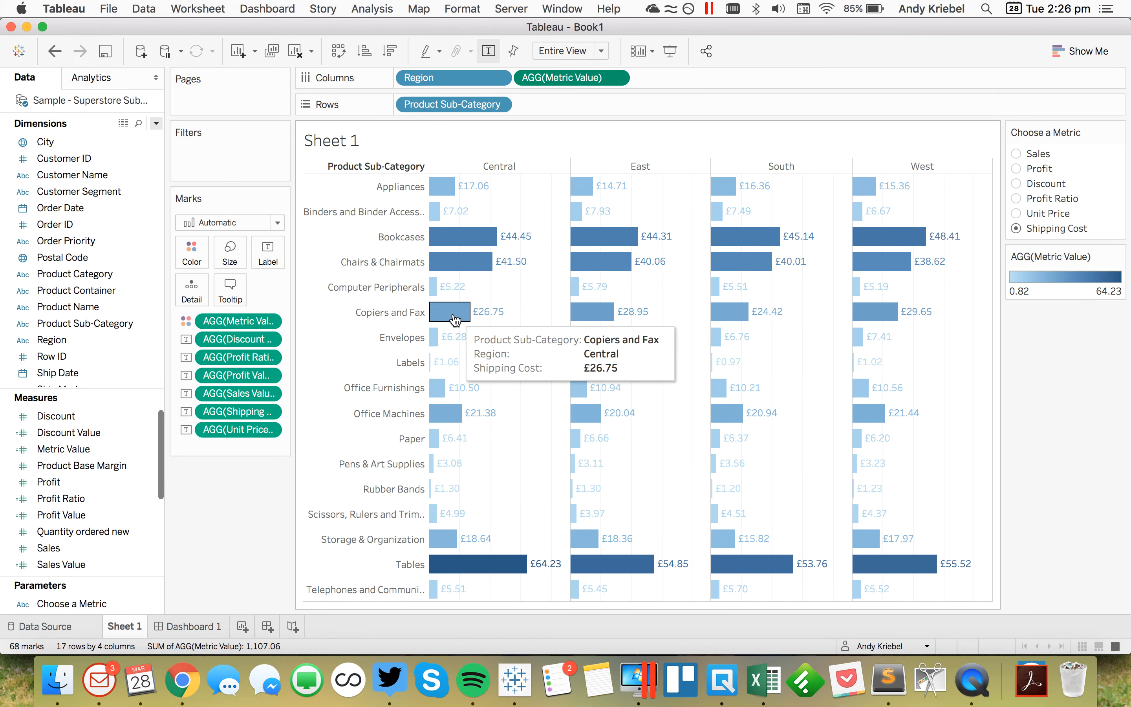
Switch the Choose a Metric parameter to Sales and check the tooltip on the West Office Machines bar
mouse_move(439, 346)
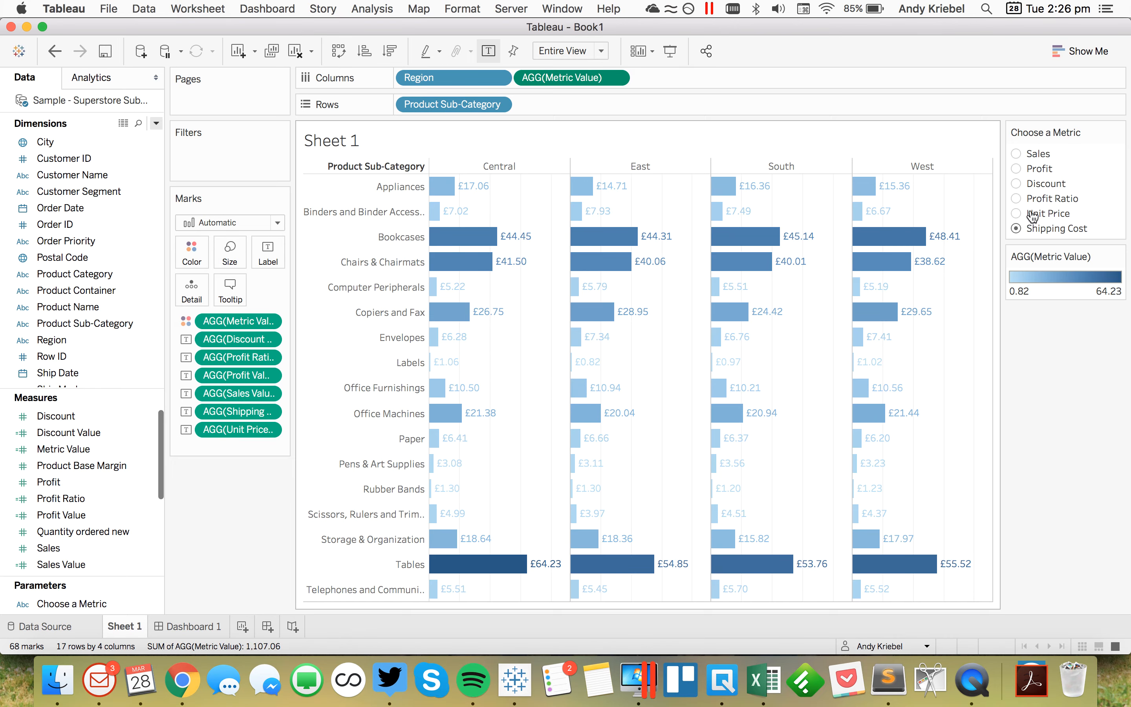
click(1015, 154)
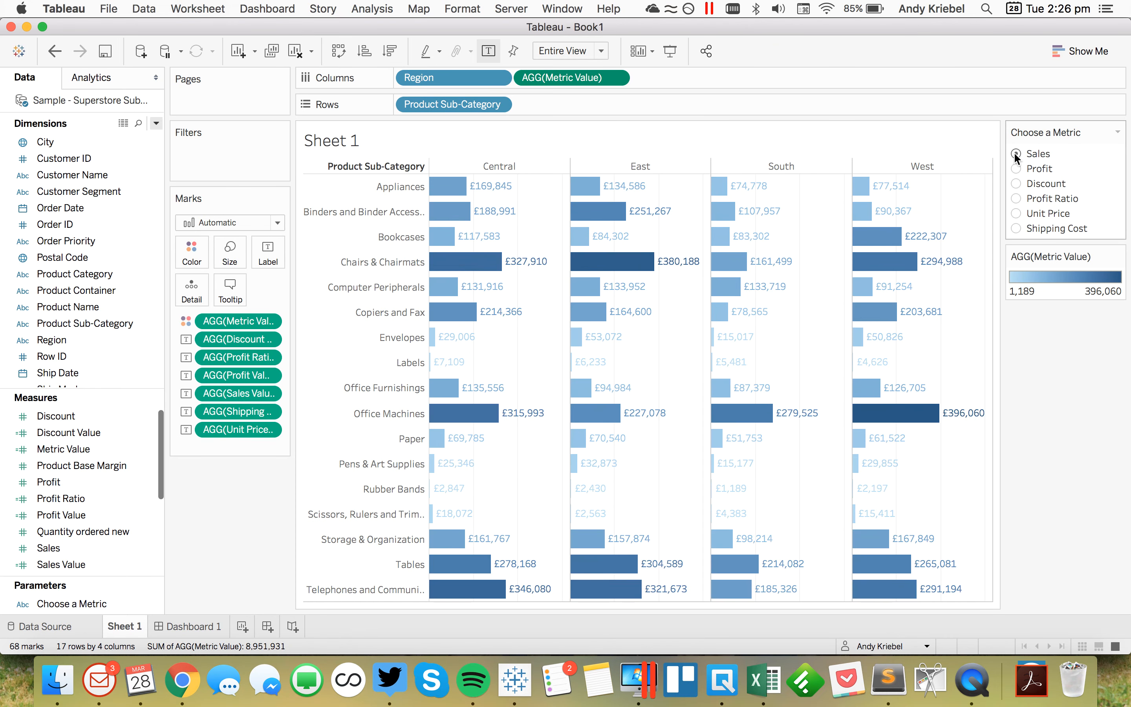
mouse_move(897, 427)
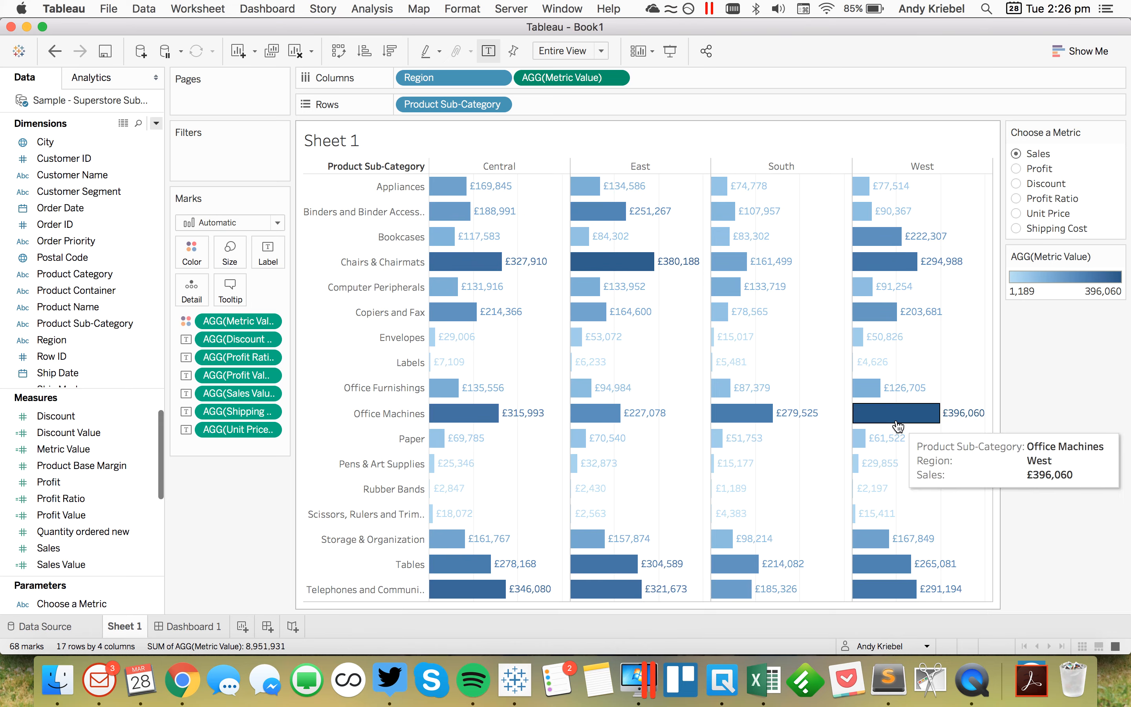
mouse_move(732, 411)
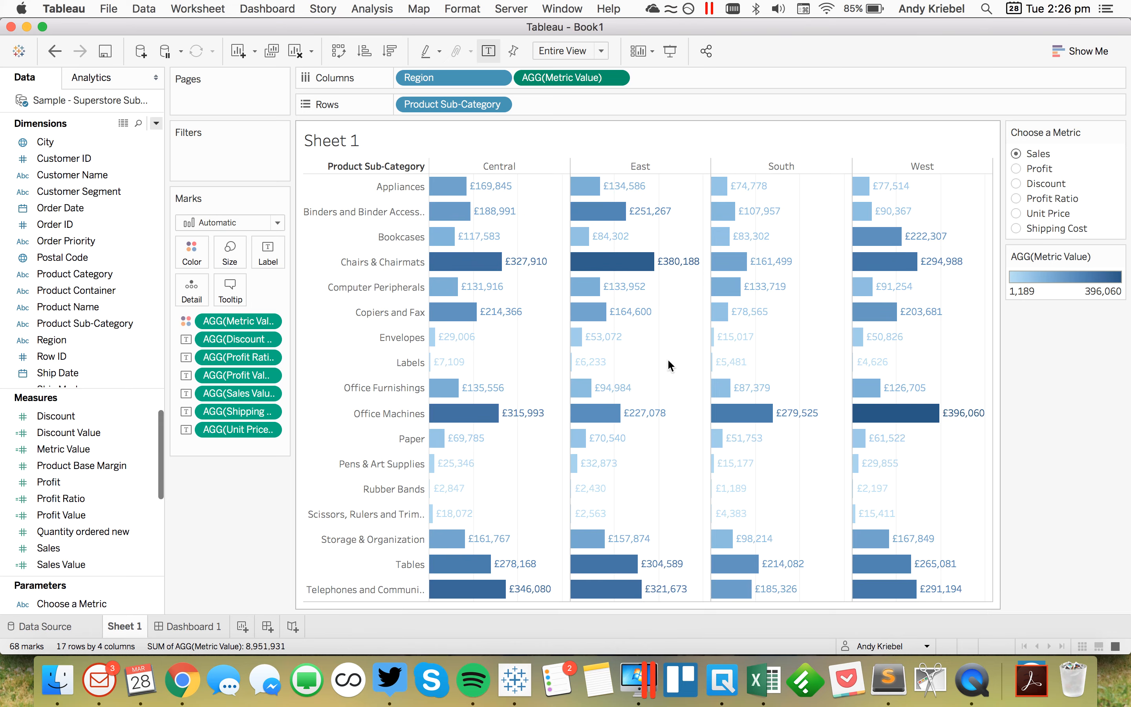